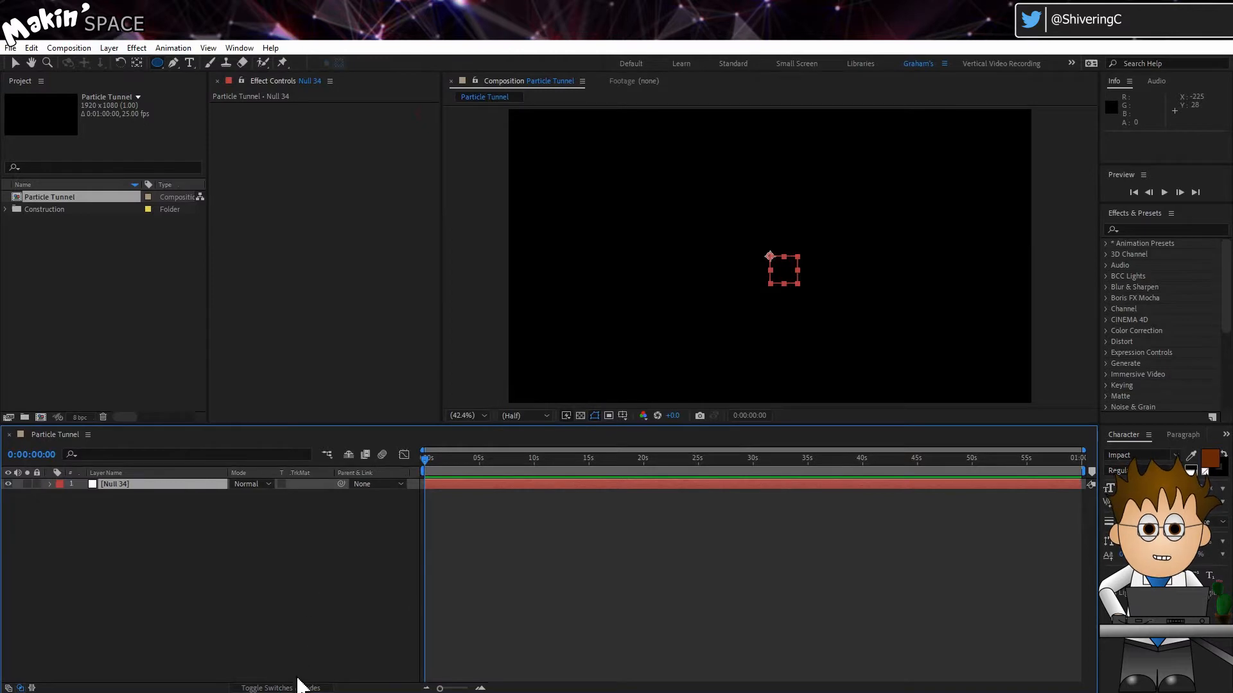
Make the null layer 3D and rename it "Tunnel NULL"
left_click(301, 484)
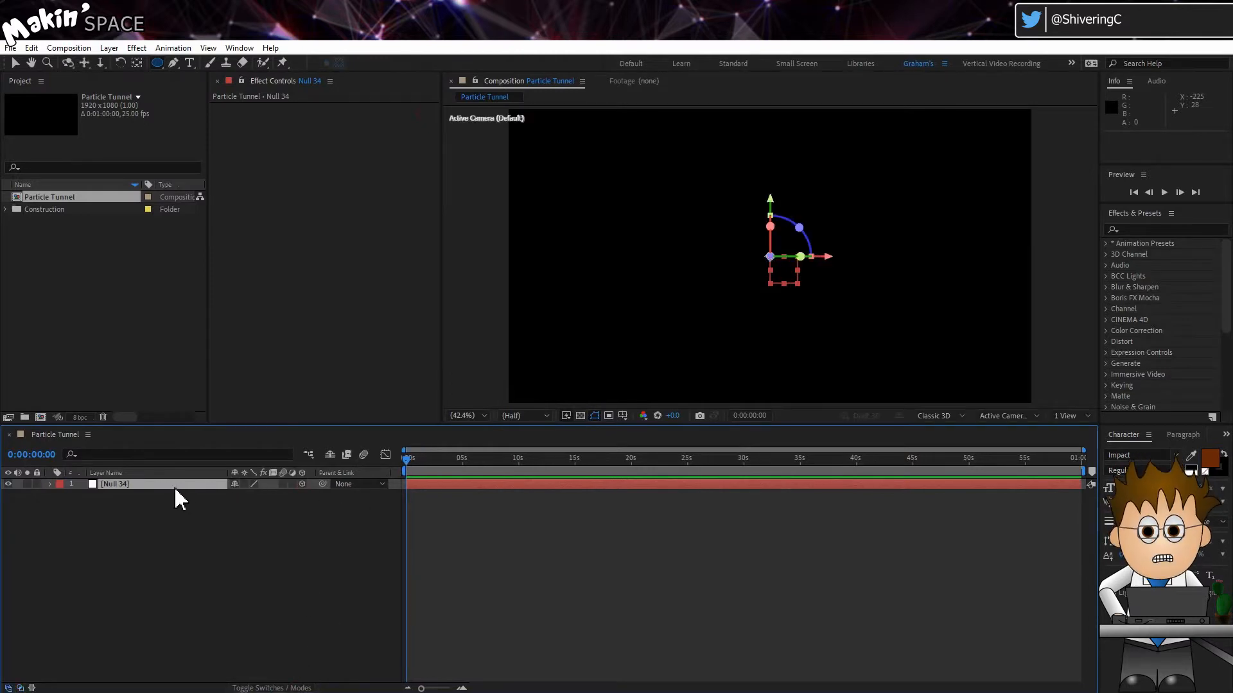
key("Return")
type("Tunnel")
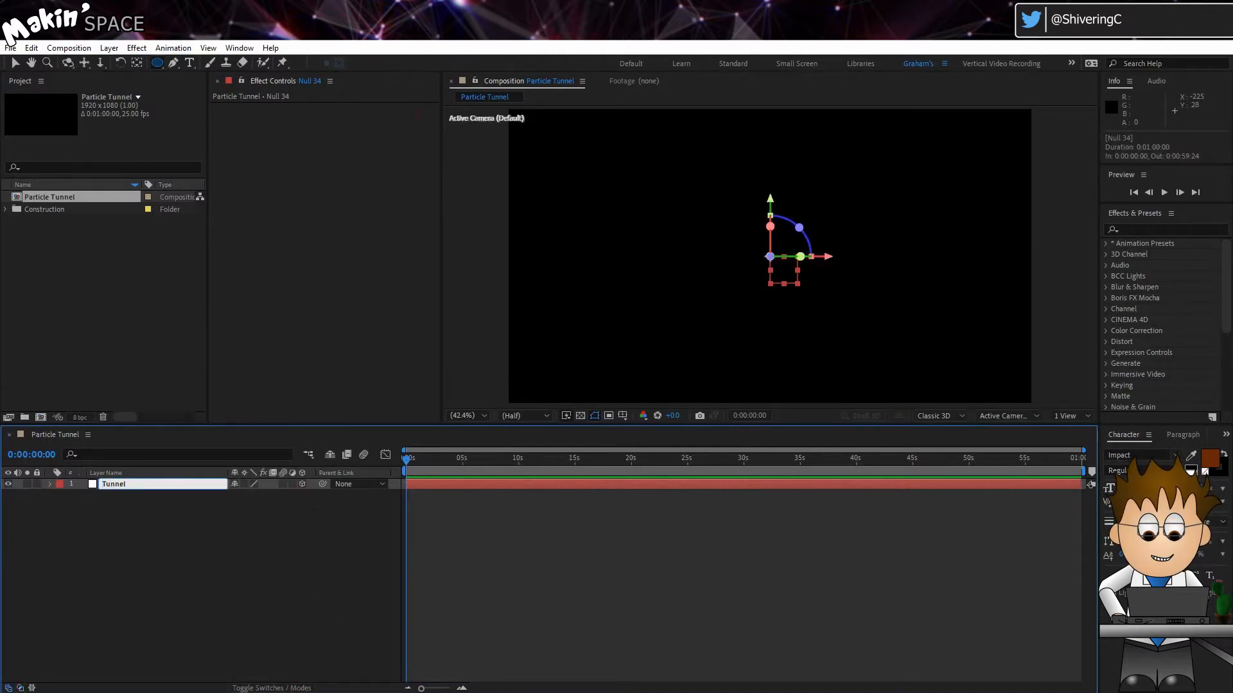
type(" NULL")
key("Return")
Set the Tunnel NULL's Z position to -4000 and add a position keyframe at the start
key("p")
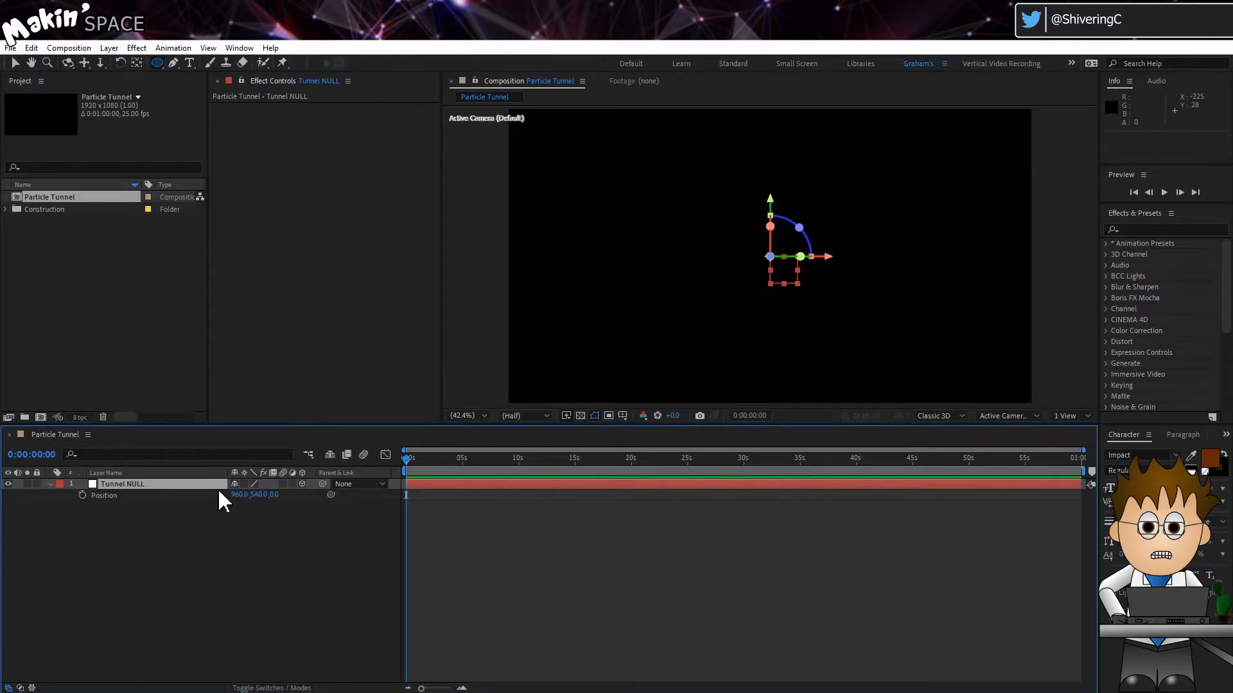
left_click(275, 495)
type("-4000")
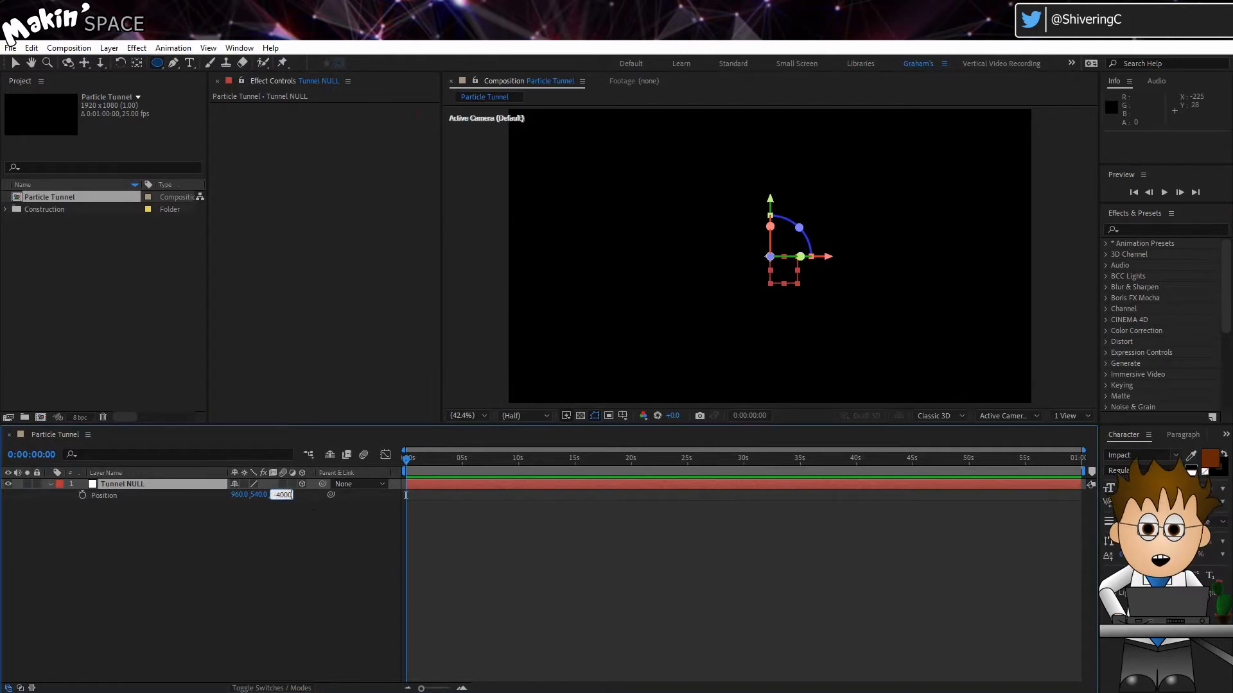
left_click(332, 520)
left_click(82, 495)
At 10 seconds, set the Tunnel NULL's Z position to 4000
left_click_drag(422, 460, 520, 473)
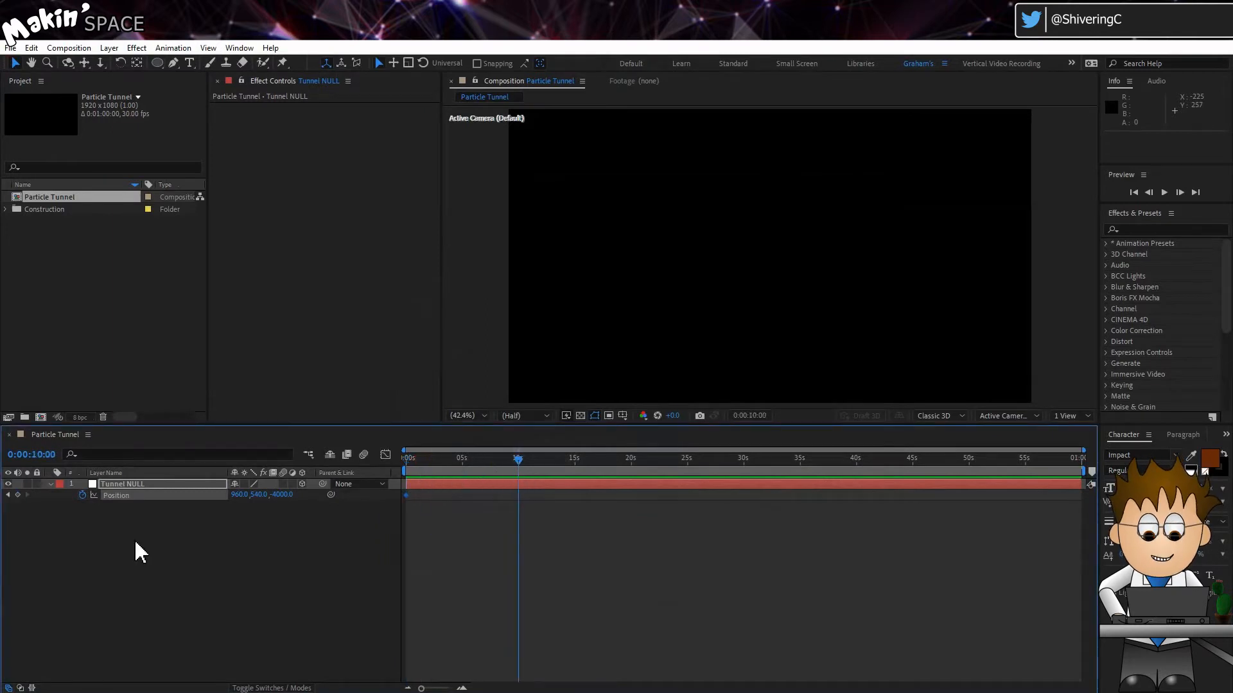
left_click(166, 485)
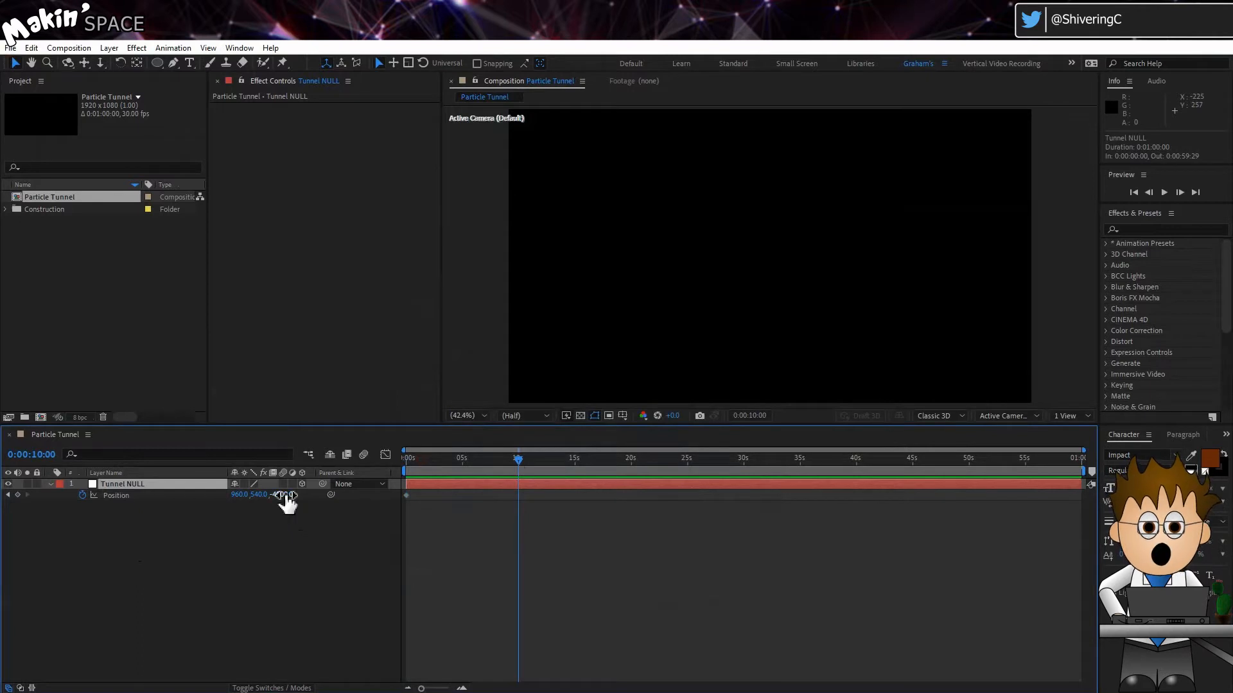
type("4000")
key("Return")
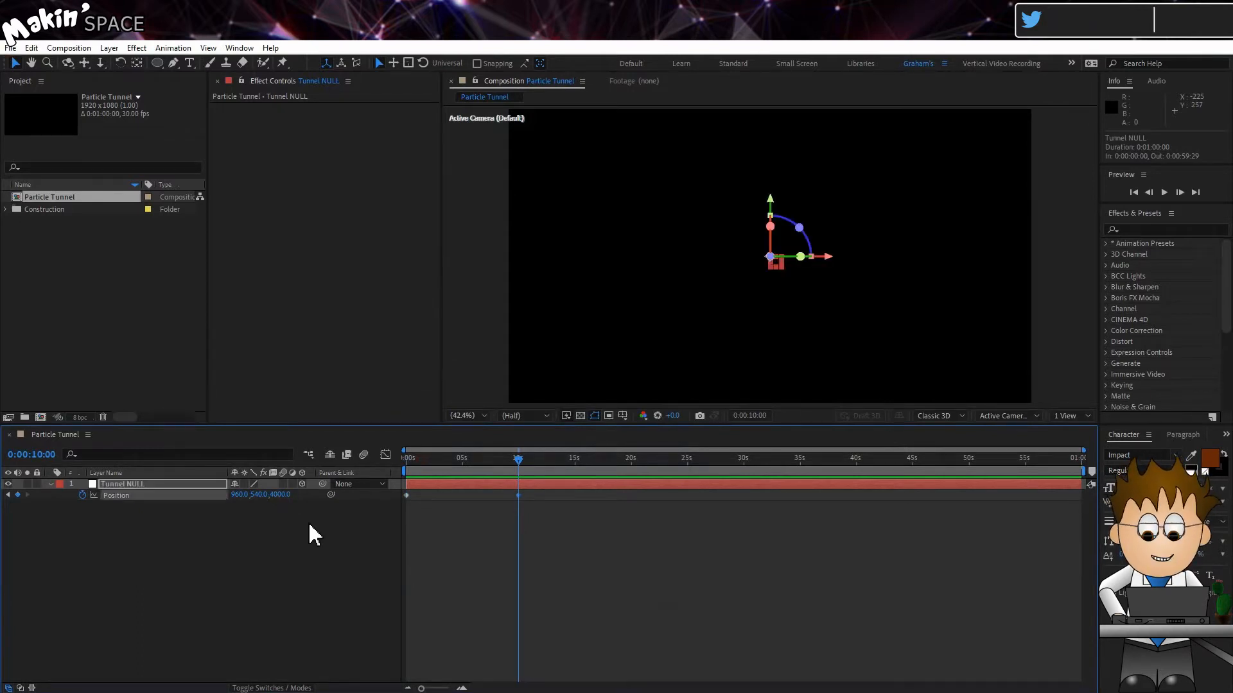
Add position keyframes around 1.5 and 2.5 seconds by offsetting the null's X and Y values
left_click_drag(496, 458, 437, 475)
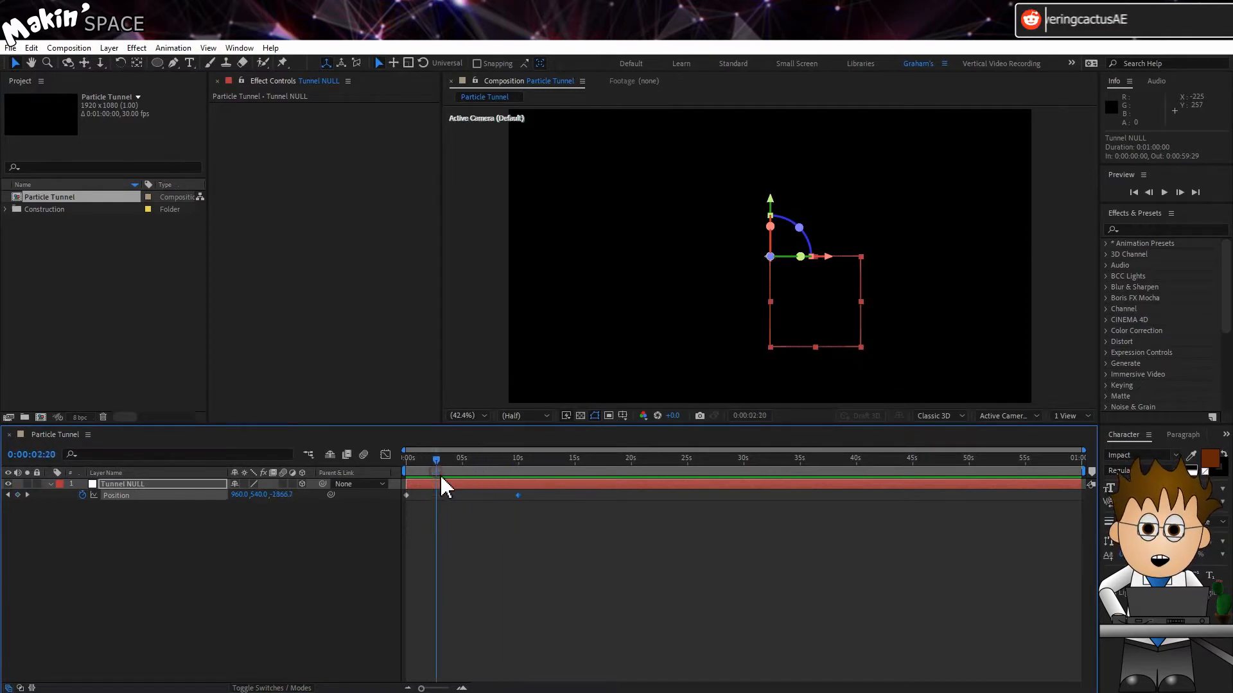
left_click(1001, 416)
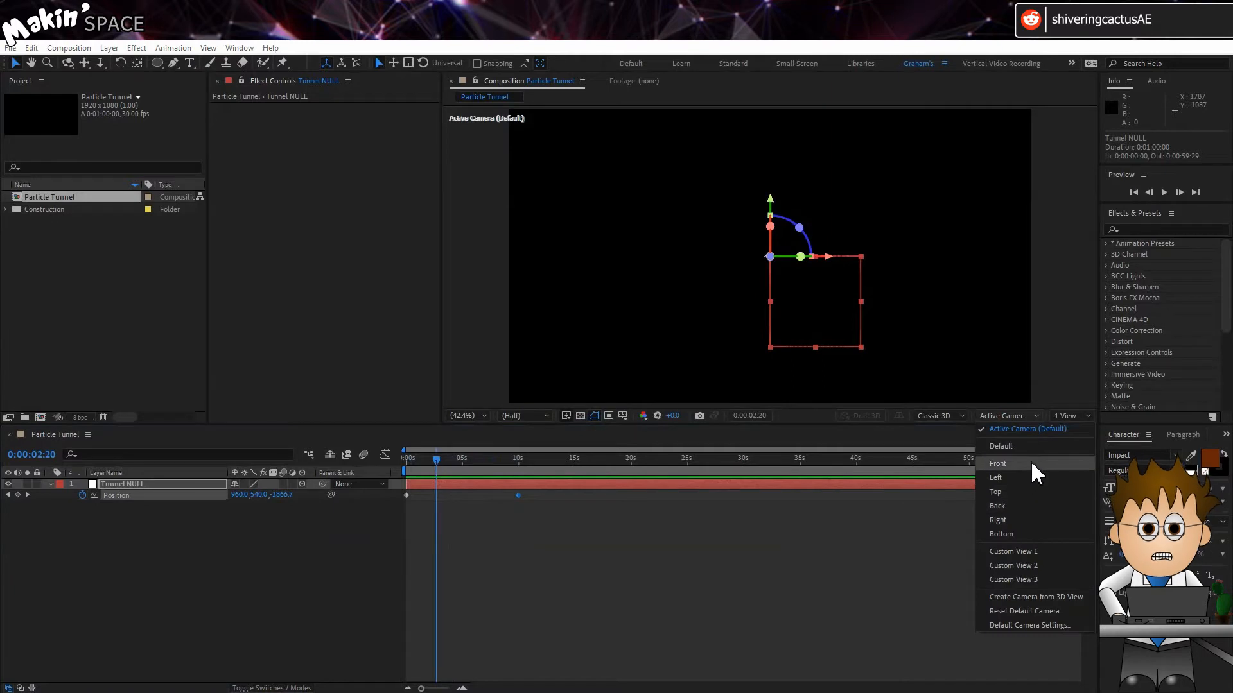
left_click(1030, 462)
left_click_drag(436, 457, 421, 473)
left_click_drag(238, 495, 37, 483)
left_click_drag(263, 498, 344, 495)
left_click(436, 461)
left_click_drag(259, 495, 469, 498)
left_click_drag(258, 495, 179, 492)
Add further X and Y position keyframes around 4, 6 and 8 seconds so the path winds
left_click(456, 460)
left_click_drag(239, 496, 22, 486)
left_click(476, 460)
left_click(495, 461)
left_click_drag(261, 495, 139, 494)
left_click_drag(495, 460, 391, 475)
left_click(1008, 416)
left_click(1010, 430)
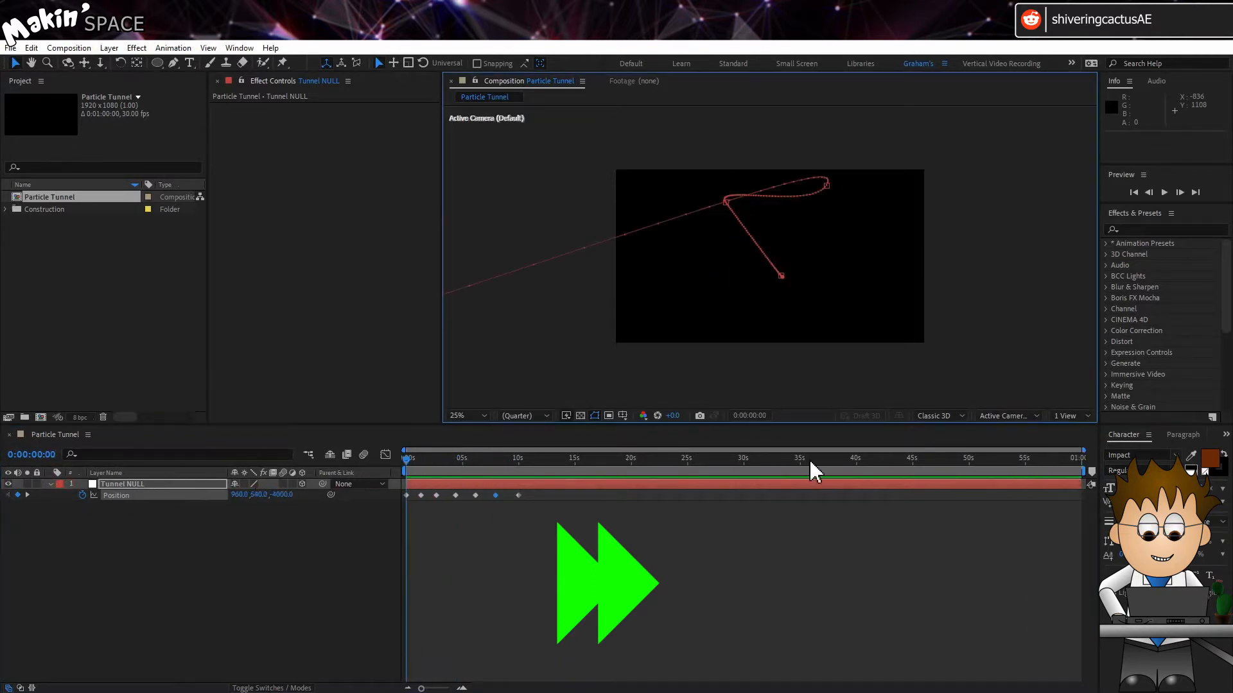
Select the Tunnel NULL's position keyframes and set them to Rove Across Time
left_click(538, 495)
left_click_drag(538, 492, 394, 498)
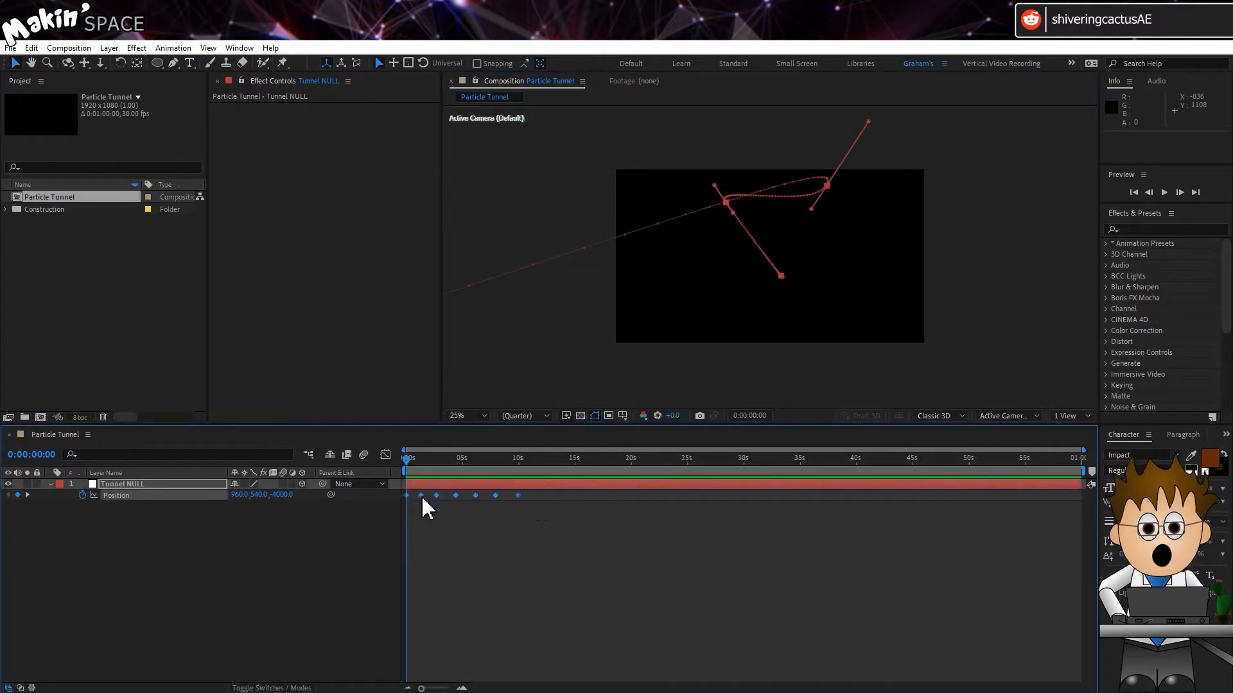
right_click(421, 495)
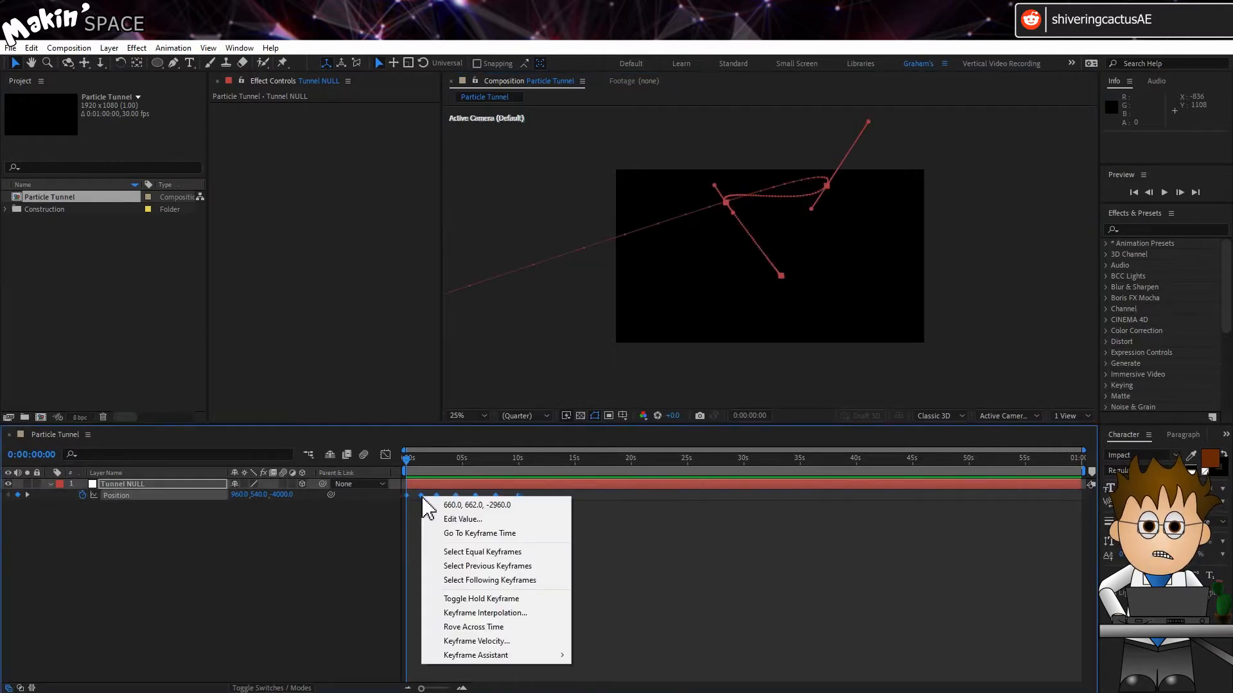
left_click(530, 628)
left_click(386, 454)
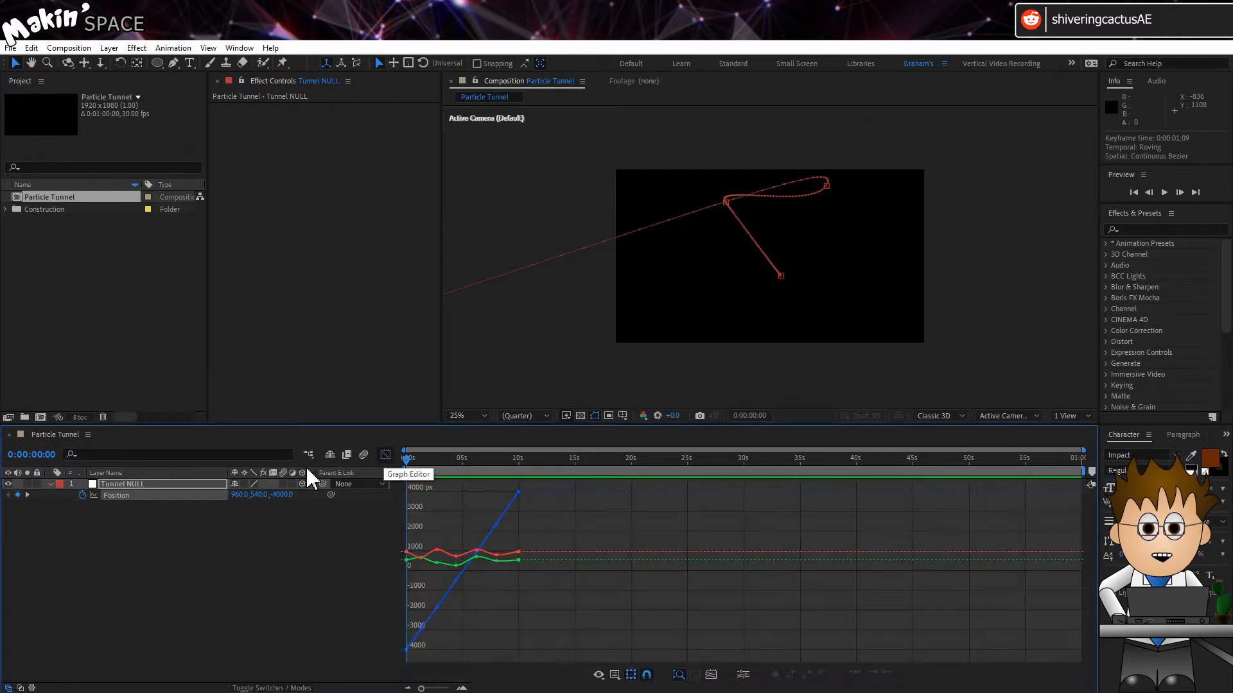
left_click(94, 495)
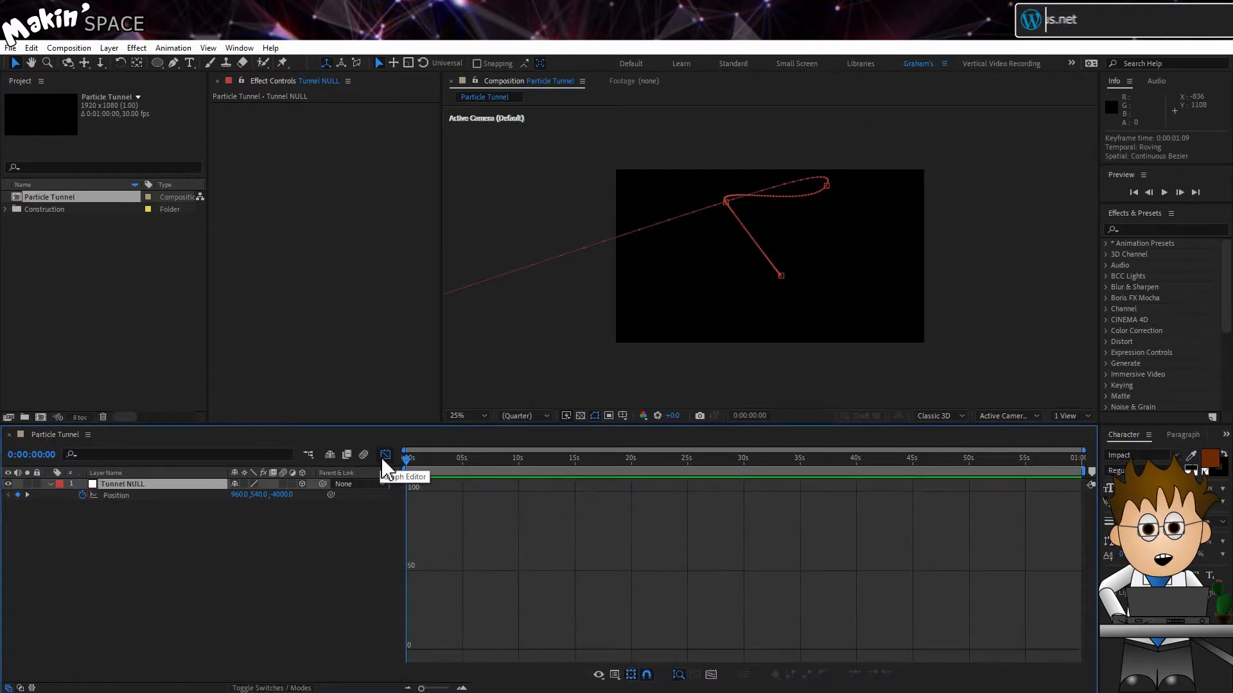
left_click(384, 456)
left_click(318, 531)
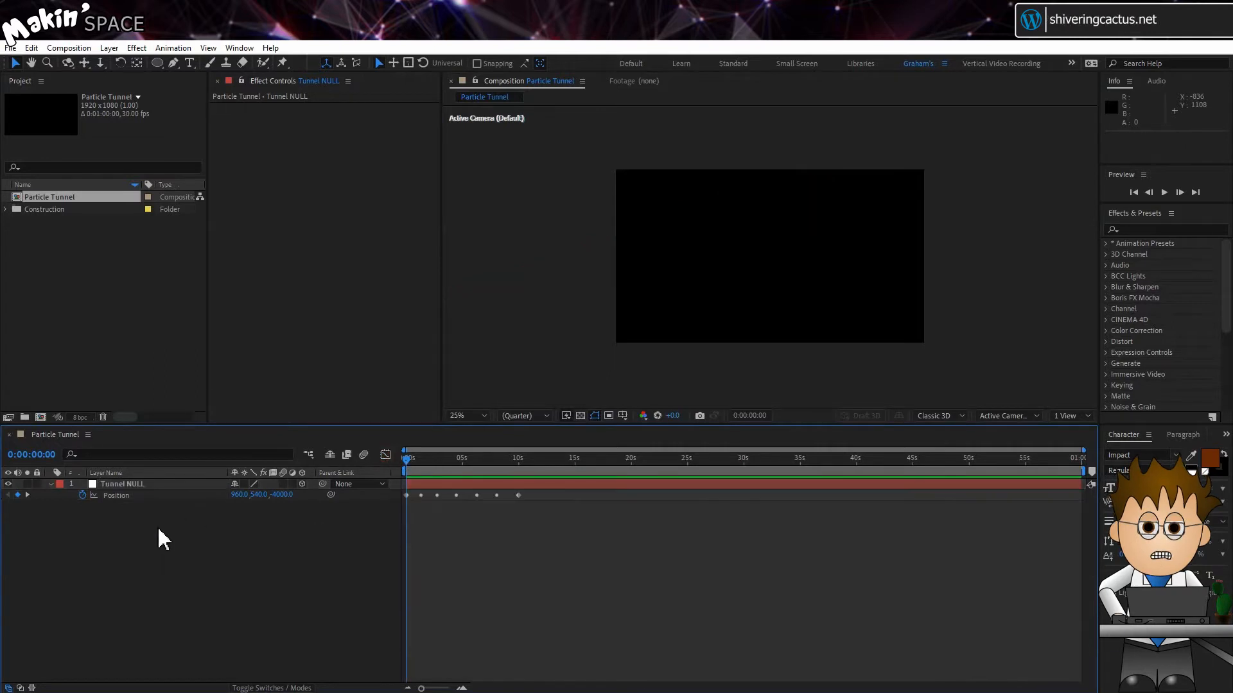
Create a new 3D null layer and rename it "Null 1"
left_click(109, 48)
mouse_move(168, 63)
left_click(406, 119)
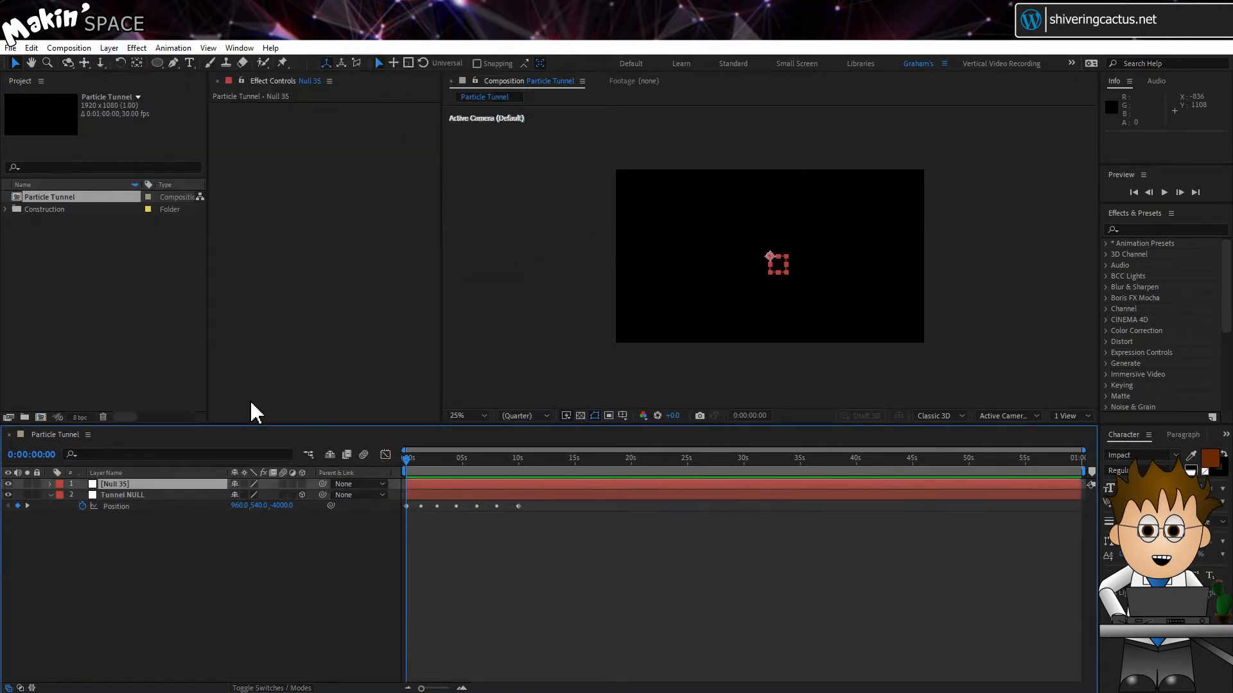
left_click(301, 485)
left_click(155, 483)
key("Return")
type("Null")
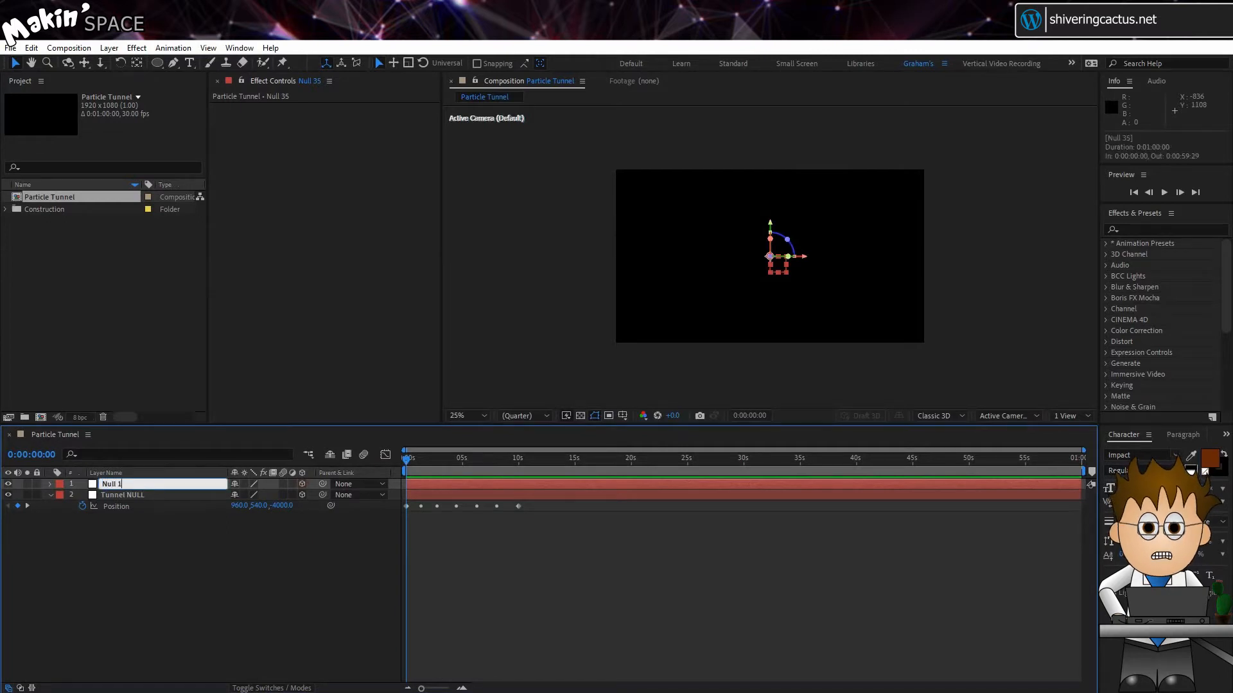
key("Return")
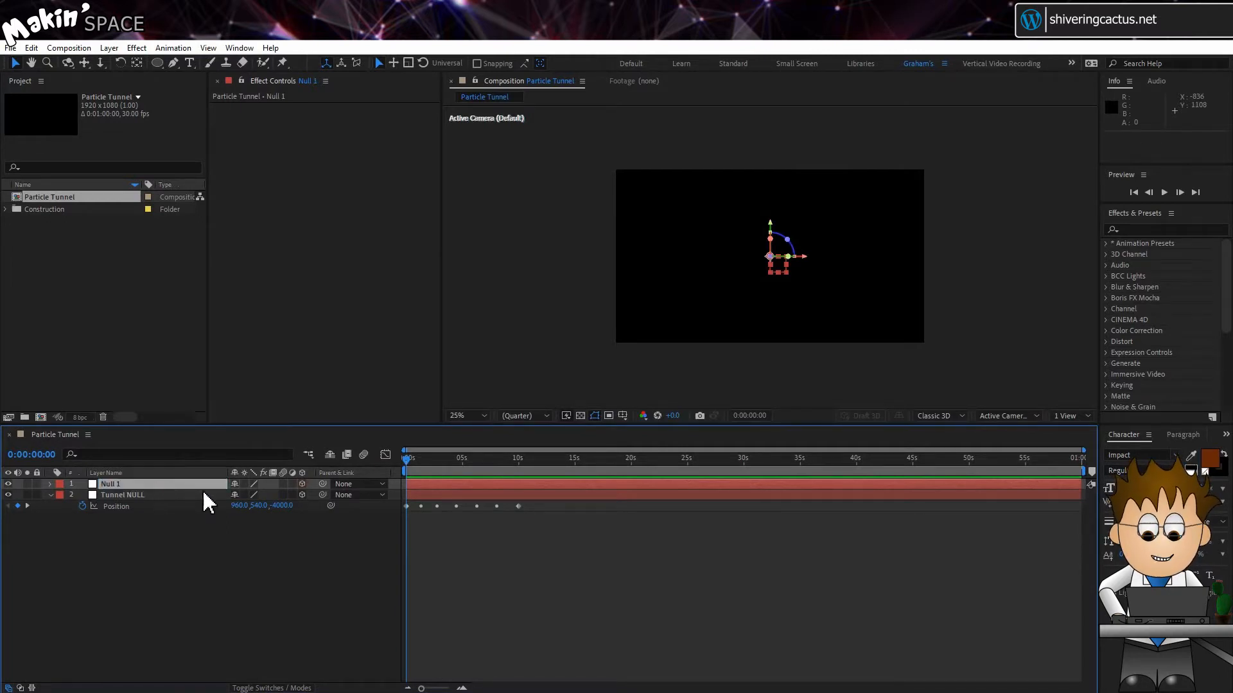
Add a Slider Control effect to Null 1 and rename it "Tunnel Position (%)"
left_click(137, 48)
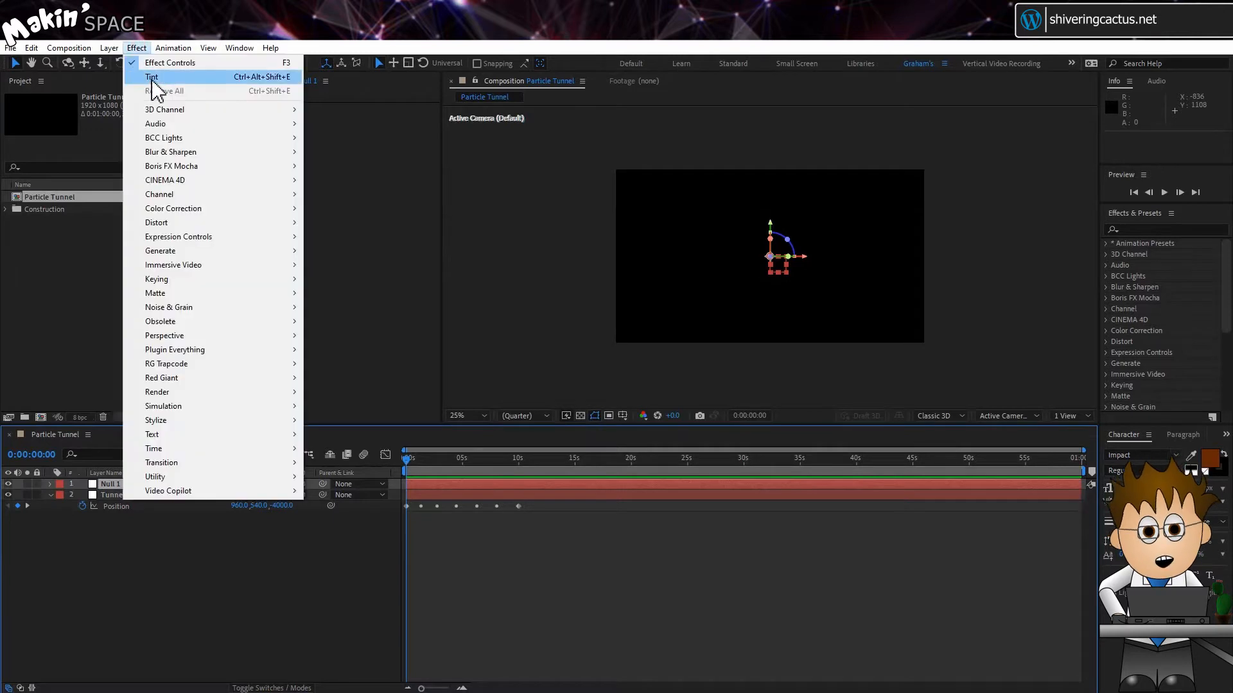
mouse_move(295, 236)
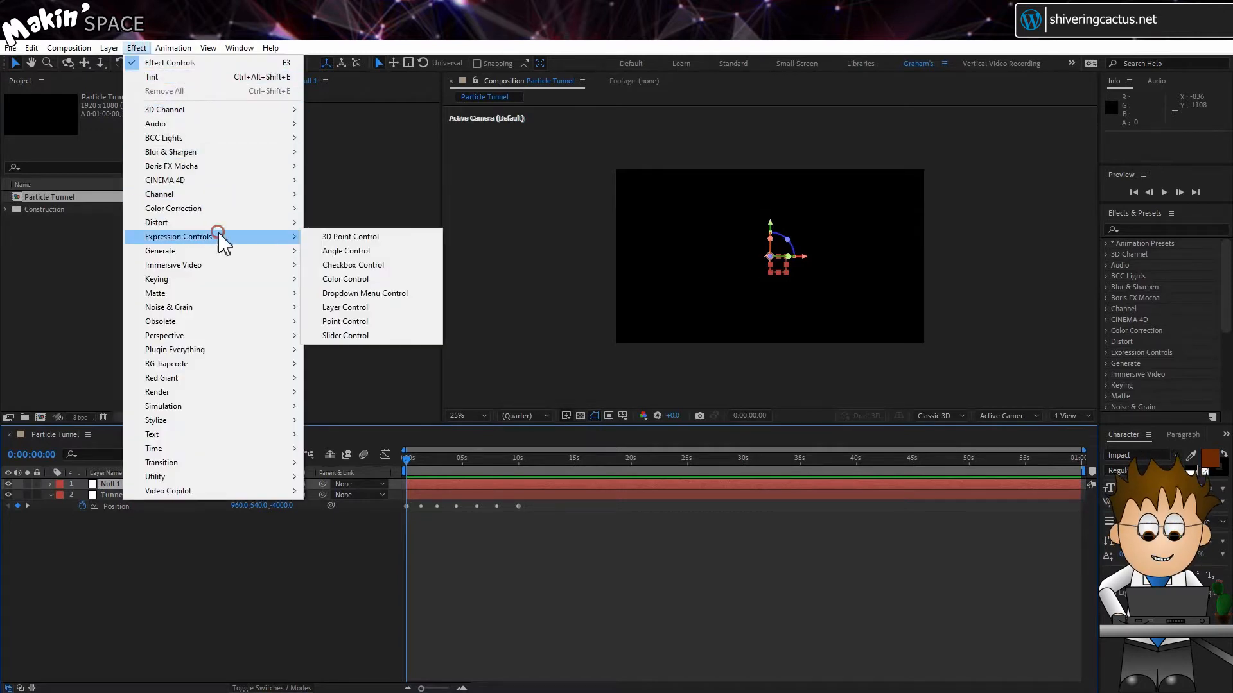
left_click(389, 335)
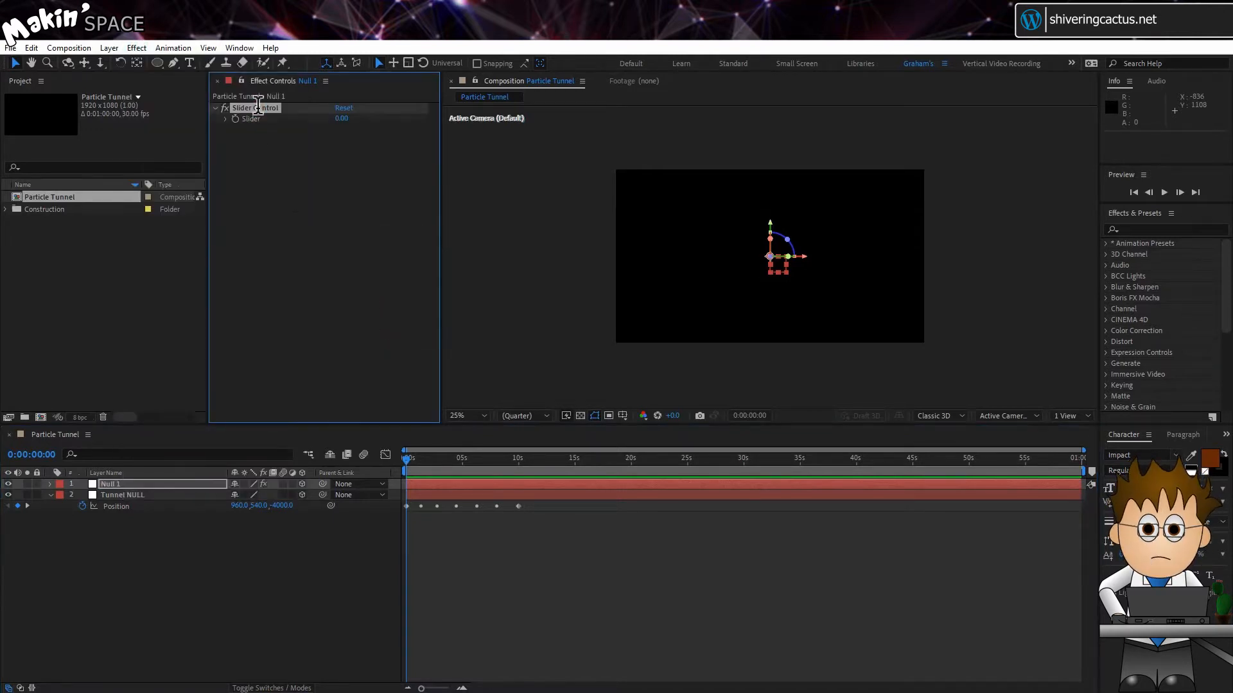
key("Return")
type("Tunnel Position (")
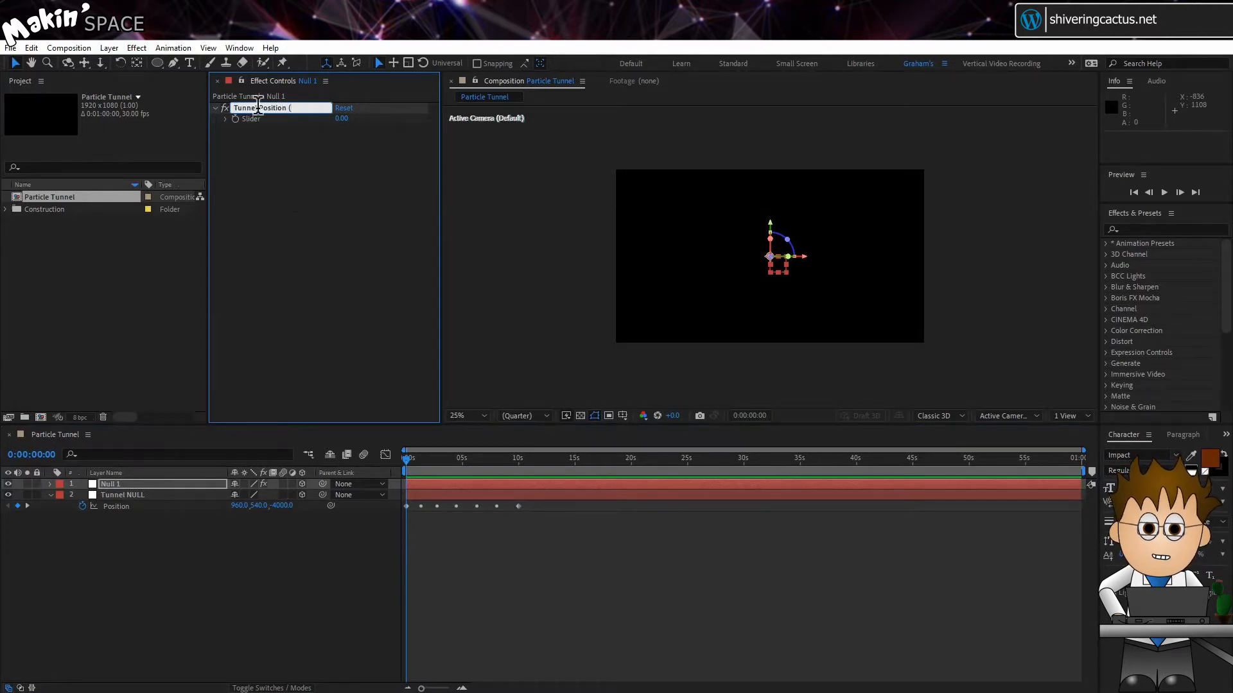
type("%)")
key("Return")
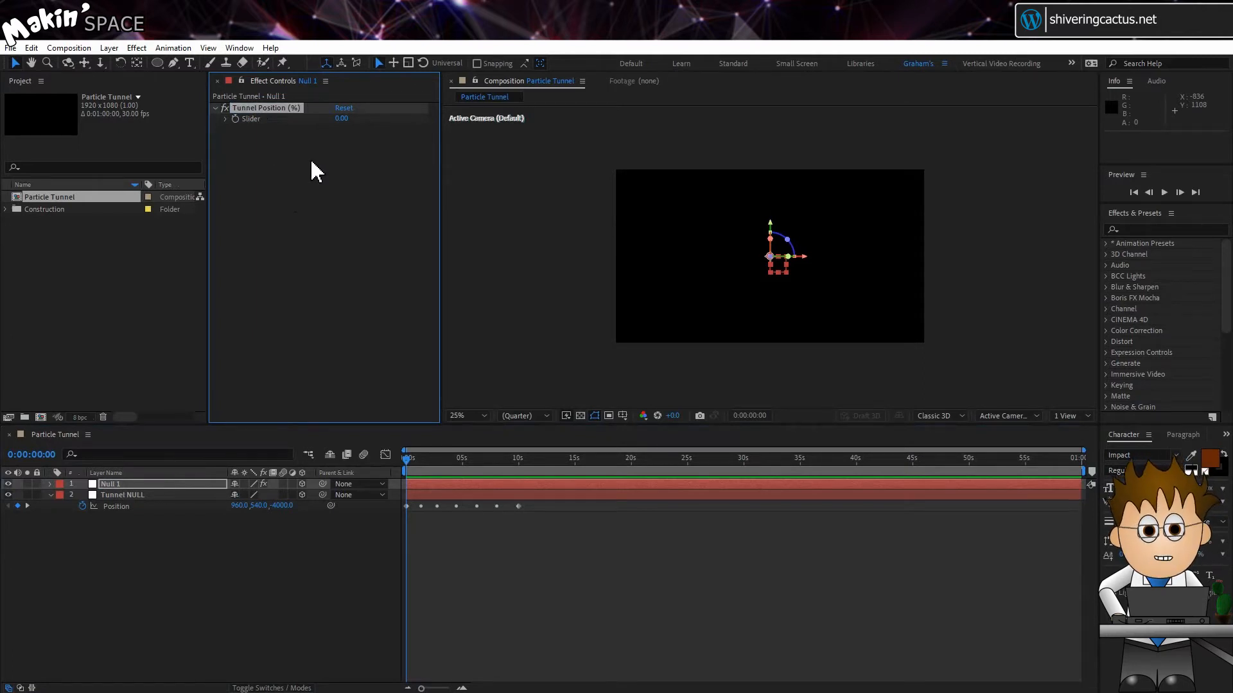
Give Null 1's position the expression thisComp.layer("Tunnel NULL").transform.position.valueAtTime(effect("Tunnel Position (%)")("Slider")/10)
key("p")
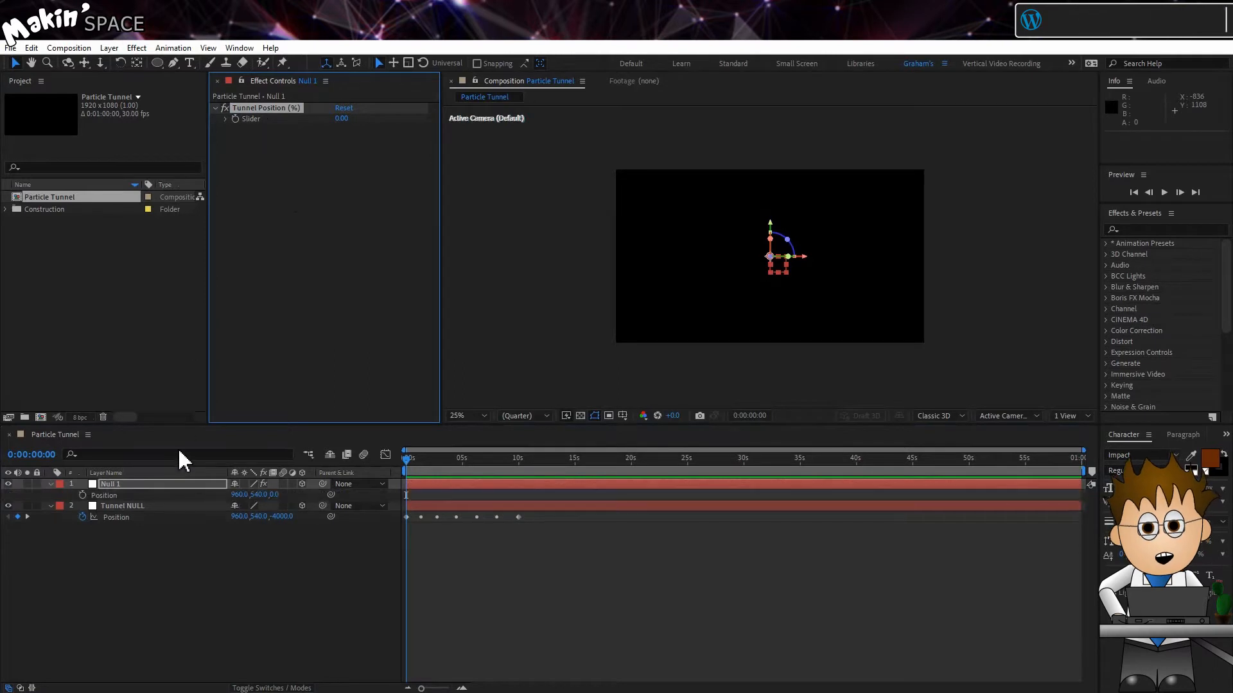
left_click(82, 496, "alt")
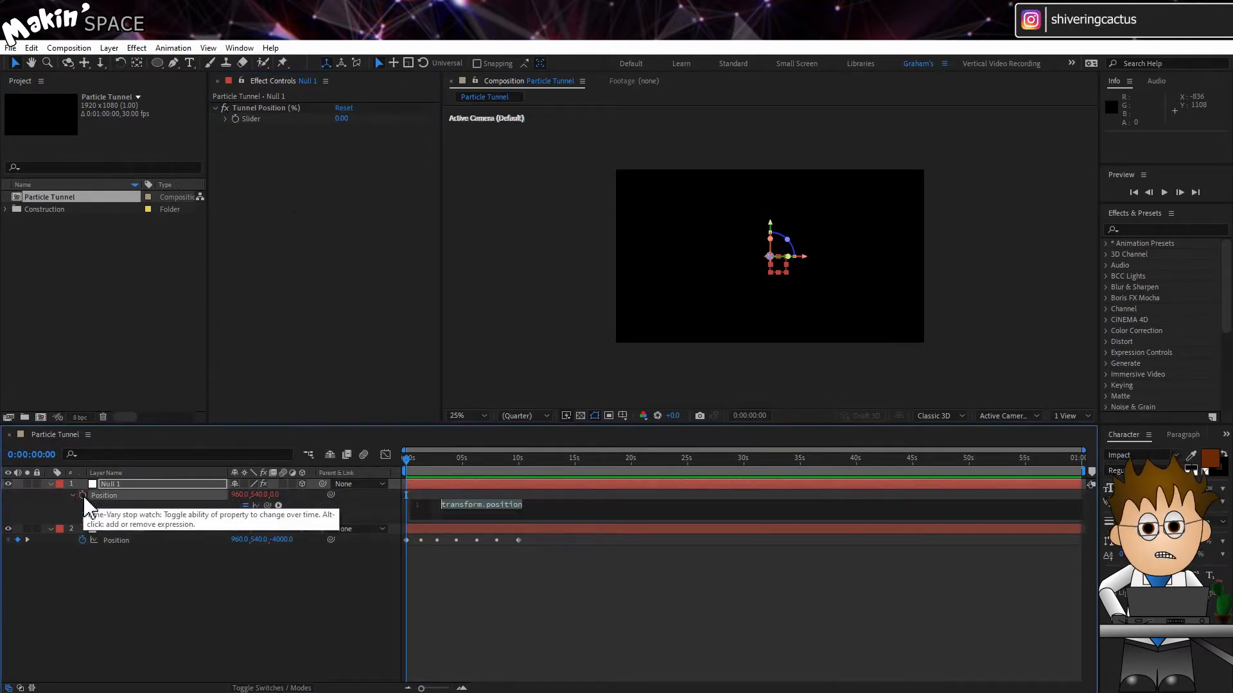
left_click_drag(267, 505, 148, 540)
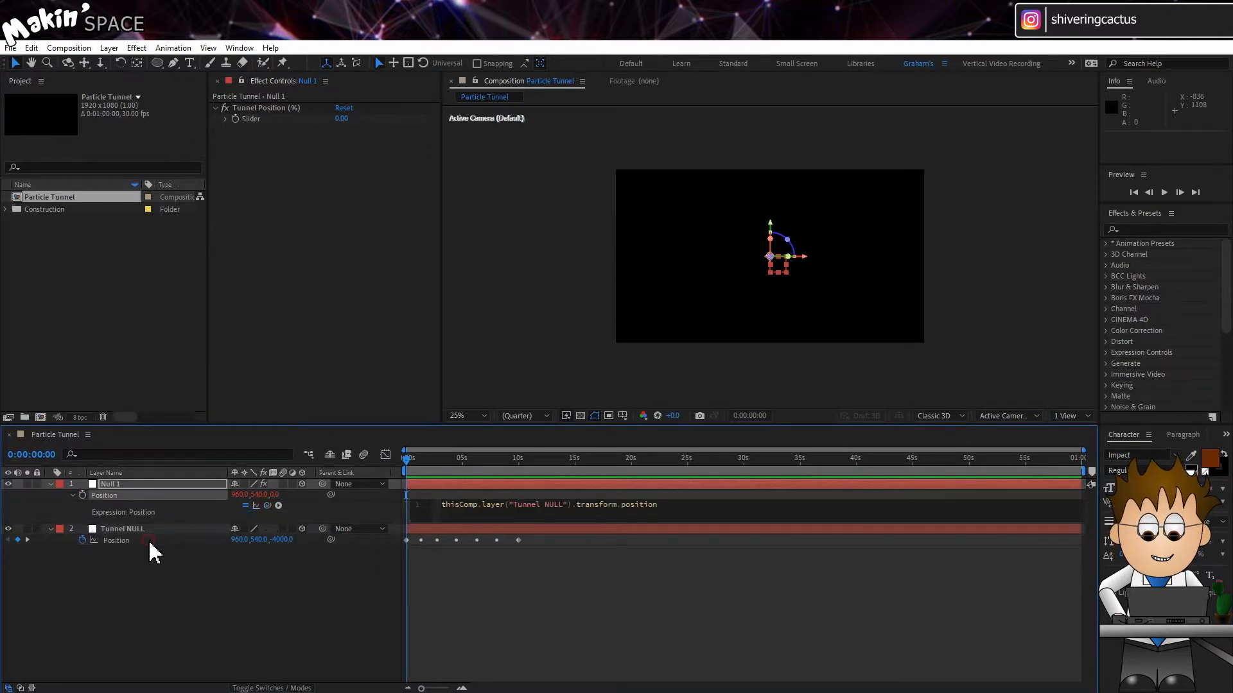
type(".")
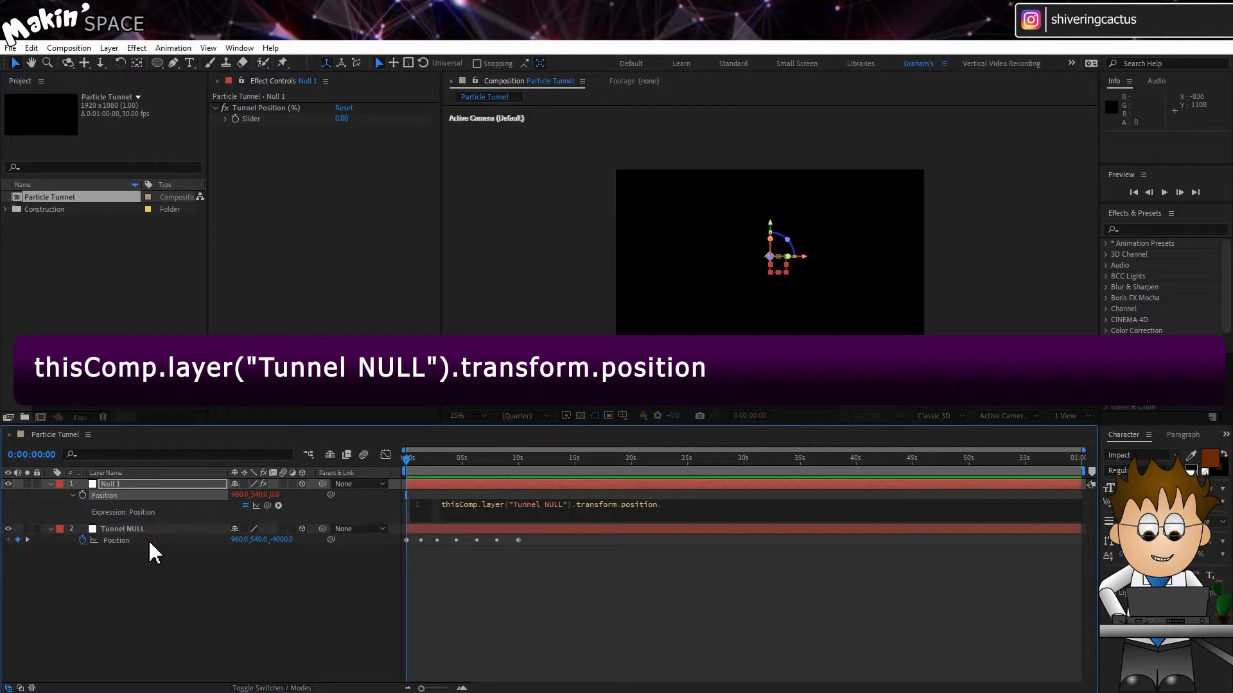
type("valueAt")
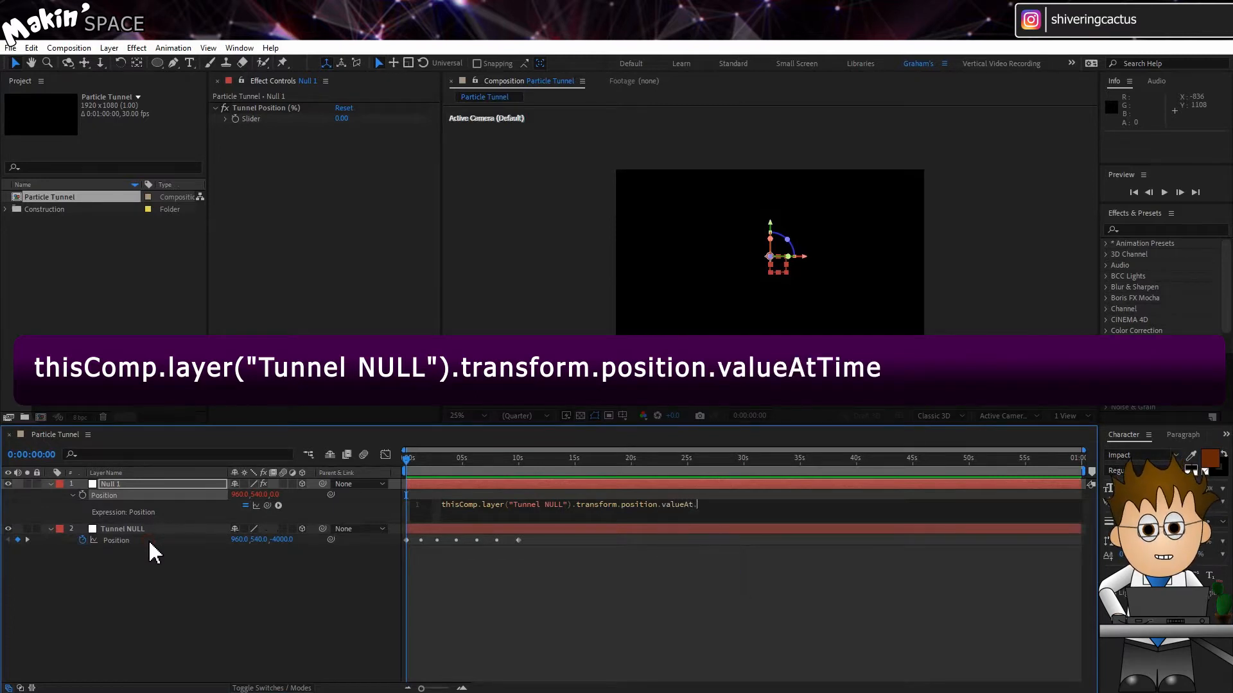
type("Time(")
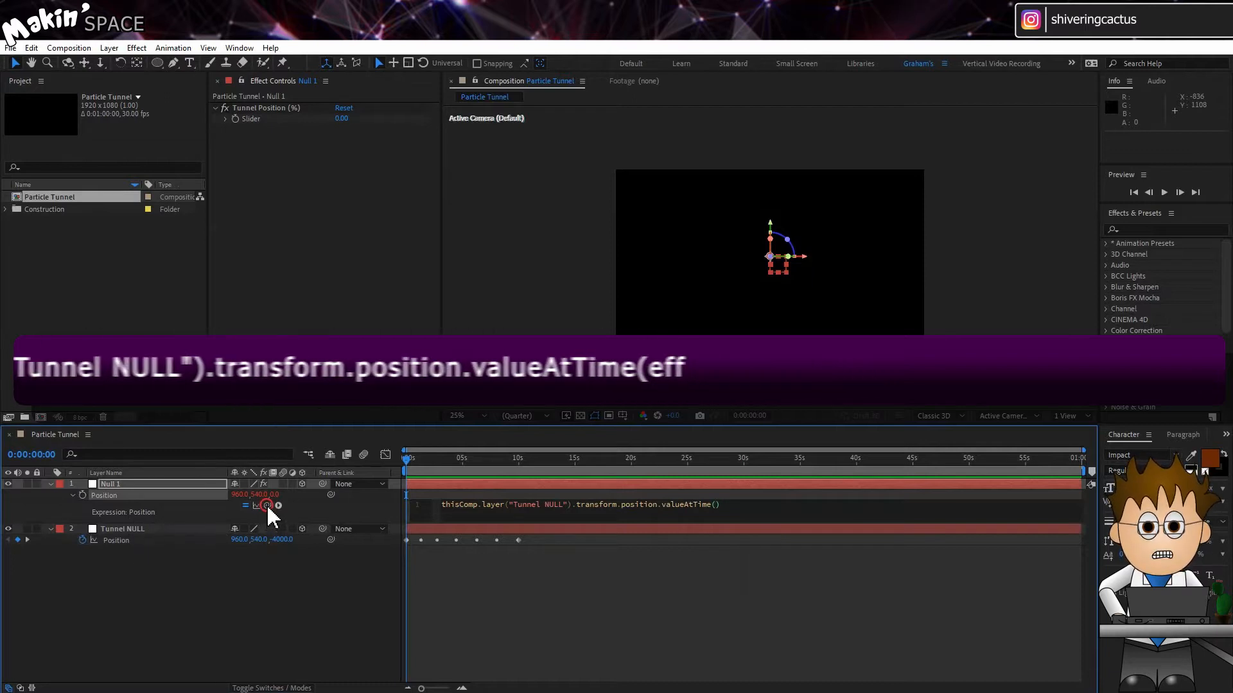
left_click_drag(268, 505, 251, 122)
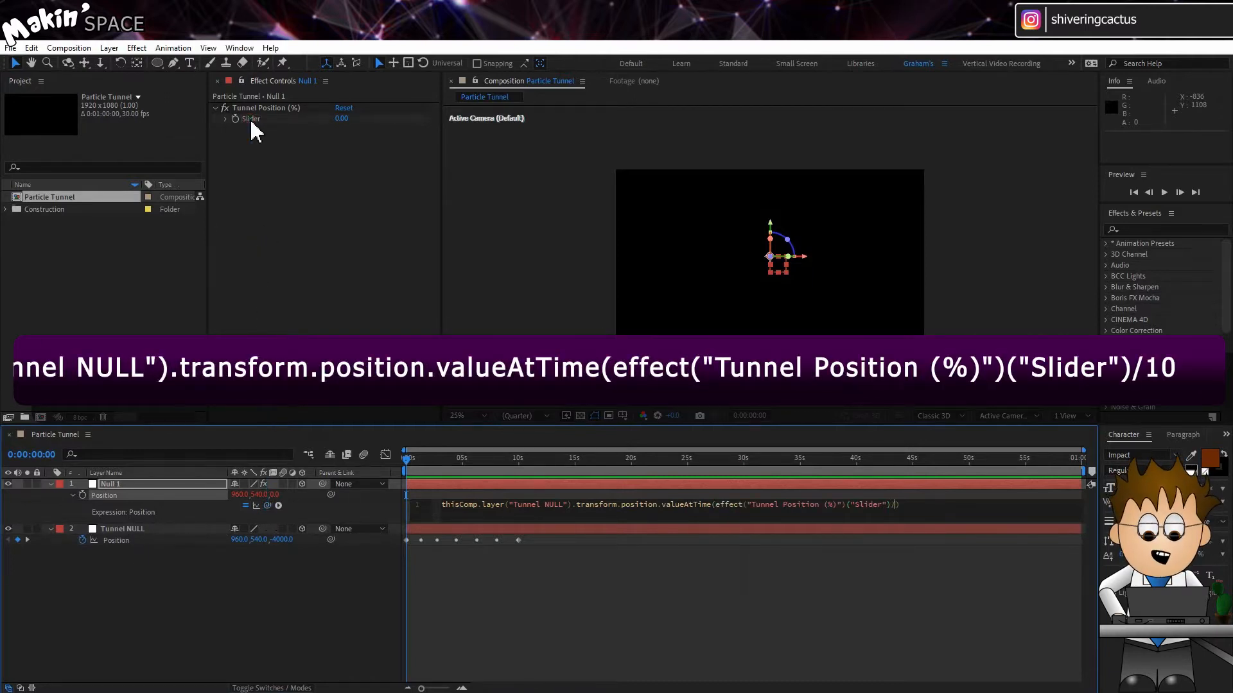
key("Return")
left_click(316, 574)
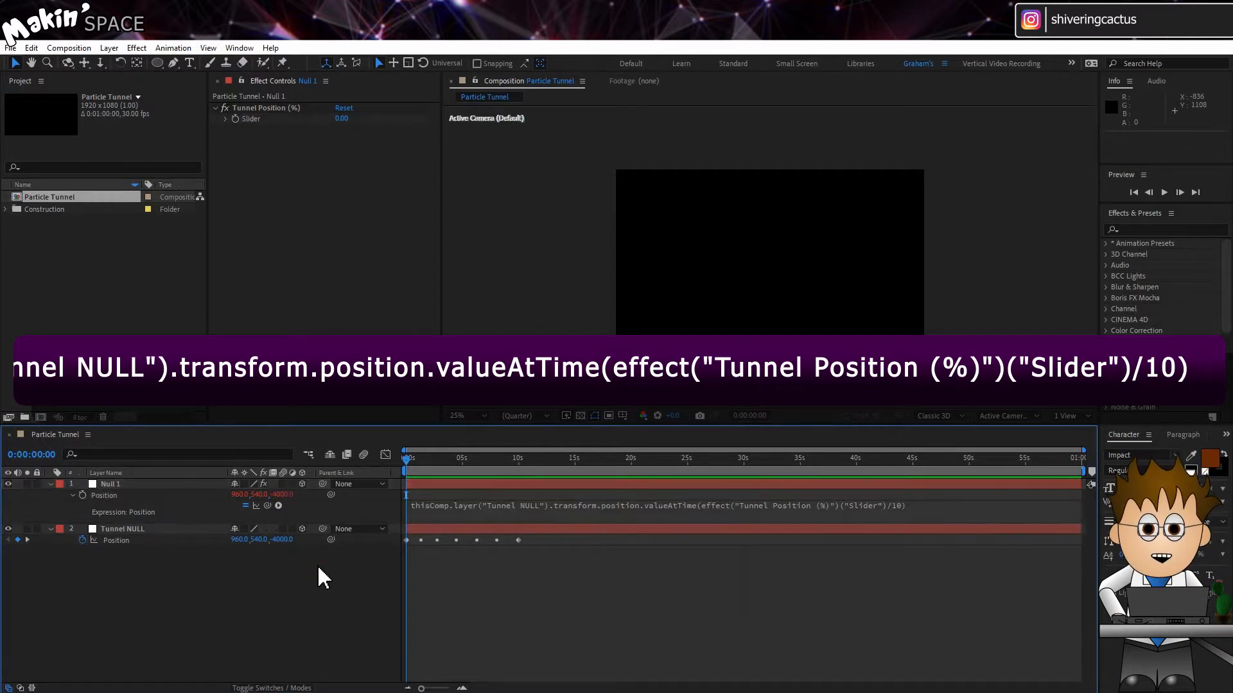
Try to keyframe the Tunnel Position slider on Null 1
left_click(237, 119)
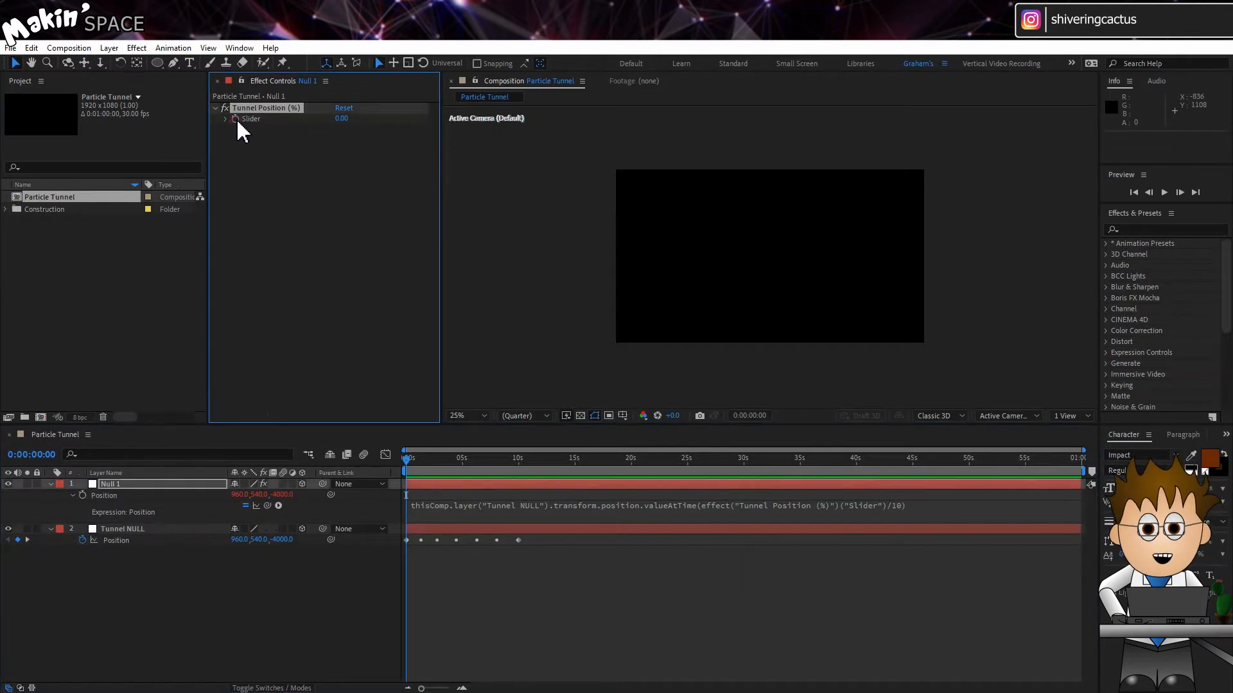
mouse_move(338, 119)
left_mouse_down()
mouse_move(424, 123)
mouse_move(347, 135)
left_mouse_up()
left_click(347, 127)
key("Return")
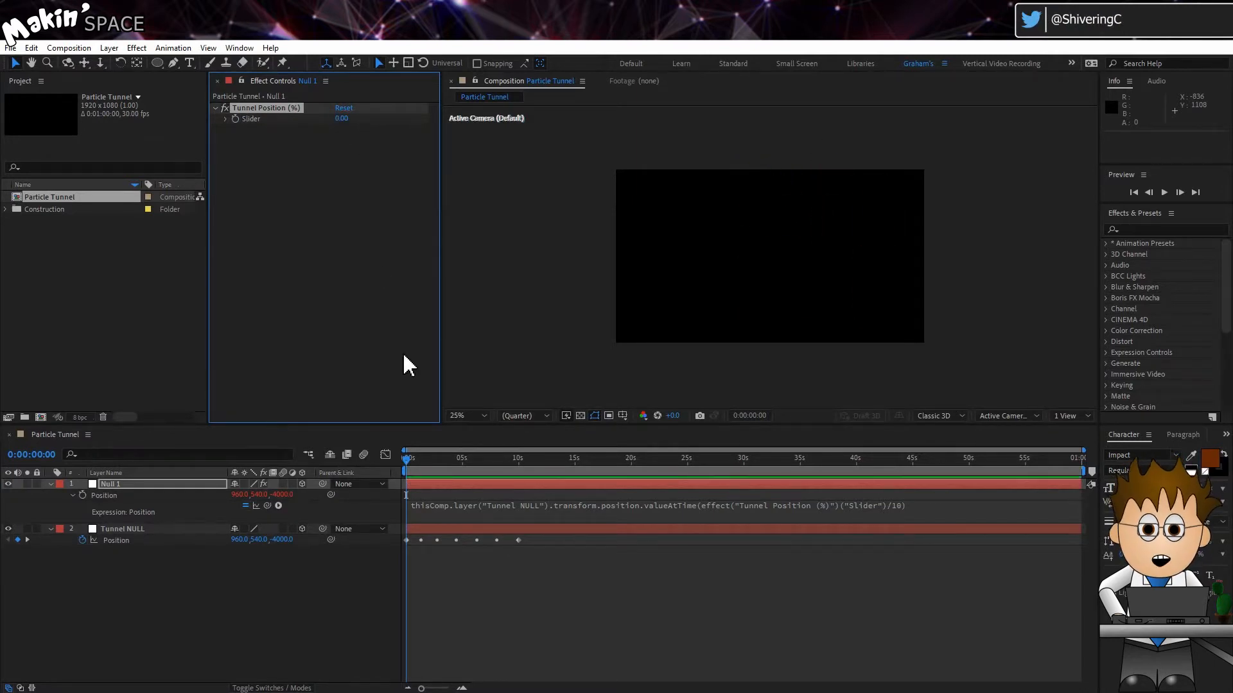
left_click(518, 458)
key("Home")
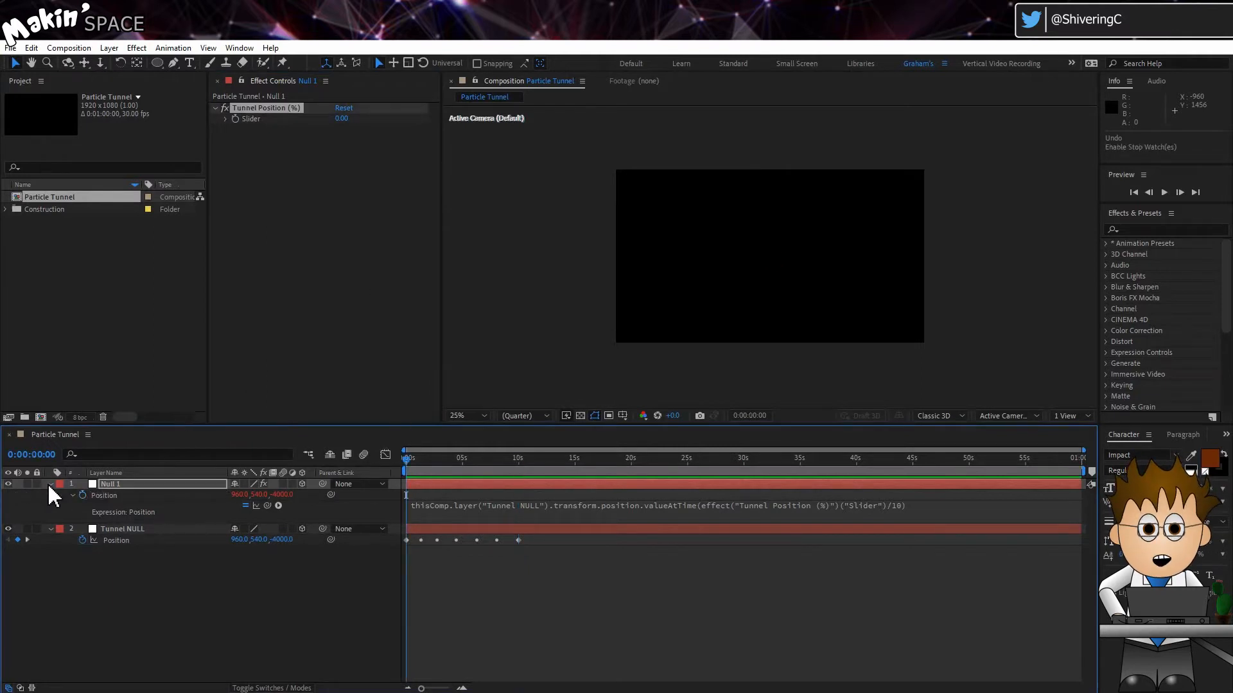
left_click(51, 483)
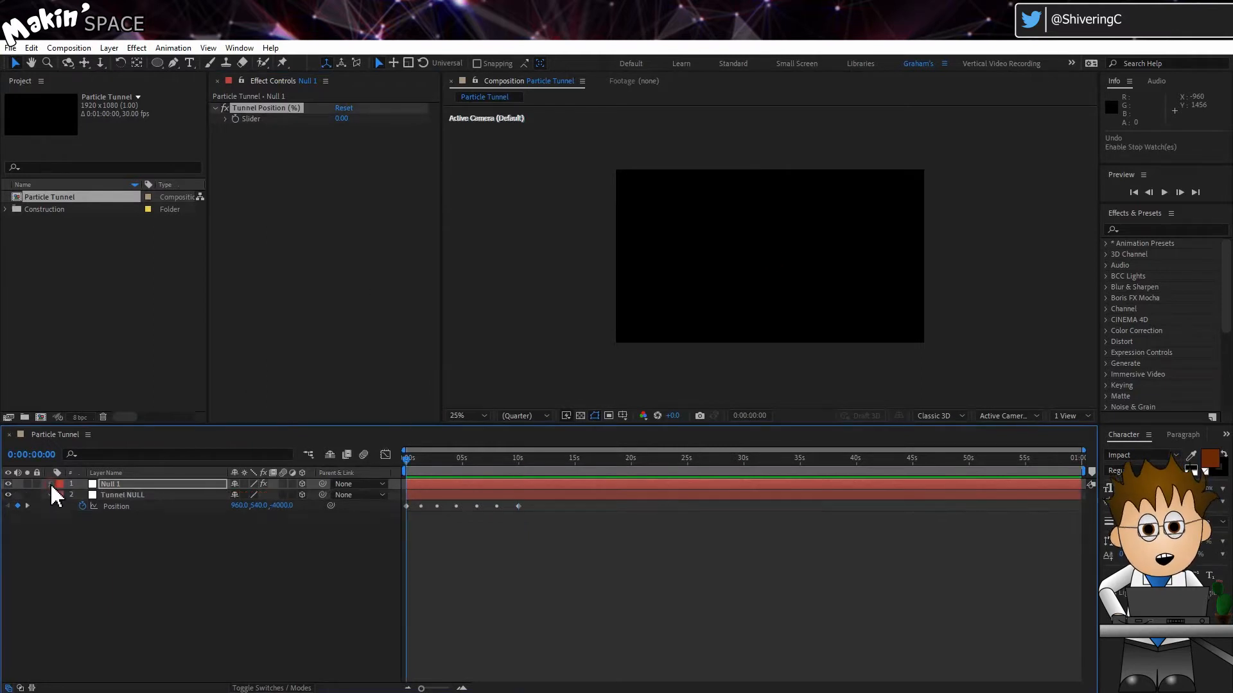
Keyframe Null 1's Tunnel Position slider at 0 at the start and 100 at 10 seconds
left_click(51, 483)
left_click(61, 496)
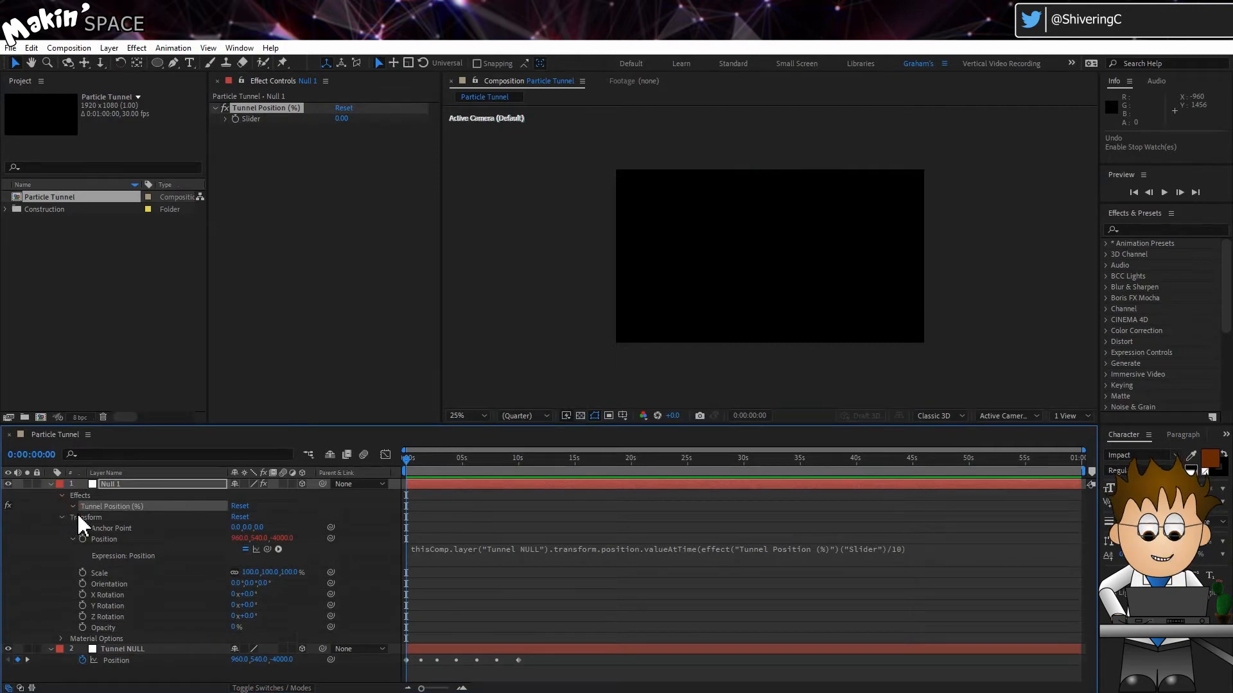
left_click(74, 507)
left_click_drag(488, 460, 514, 464)
left_click(344, 122)
type("100")
key("Return")
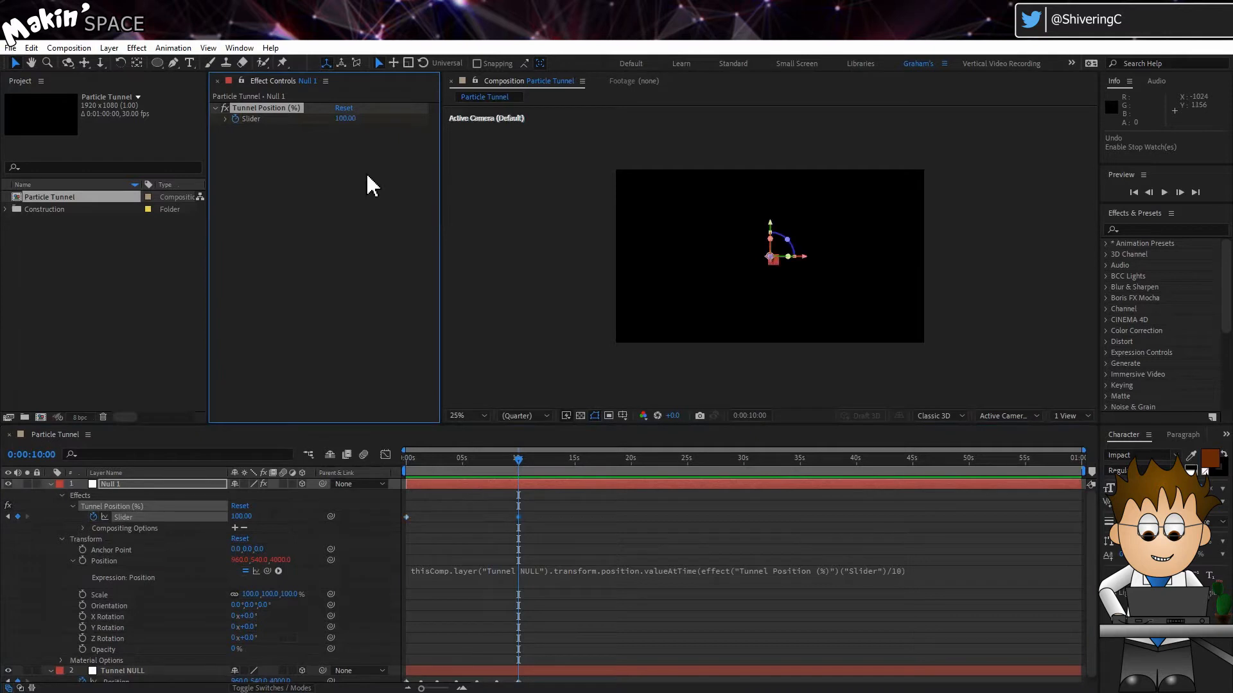
left_click_drag(479, 461, 379, 480)
Create a new solid layer sized to match the composition
left_click(50, 485)
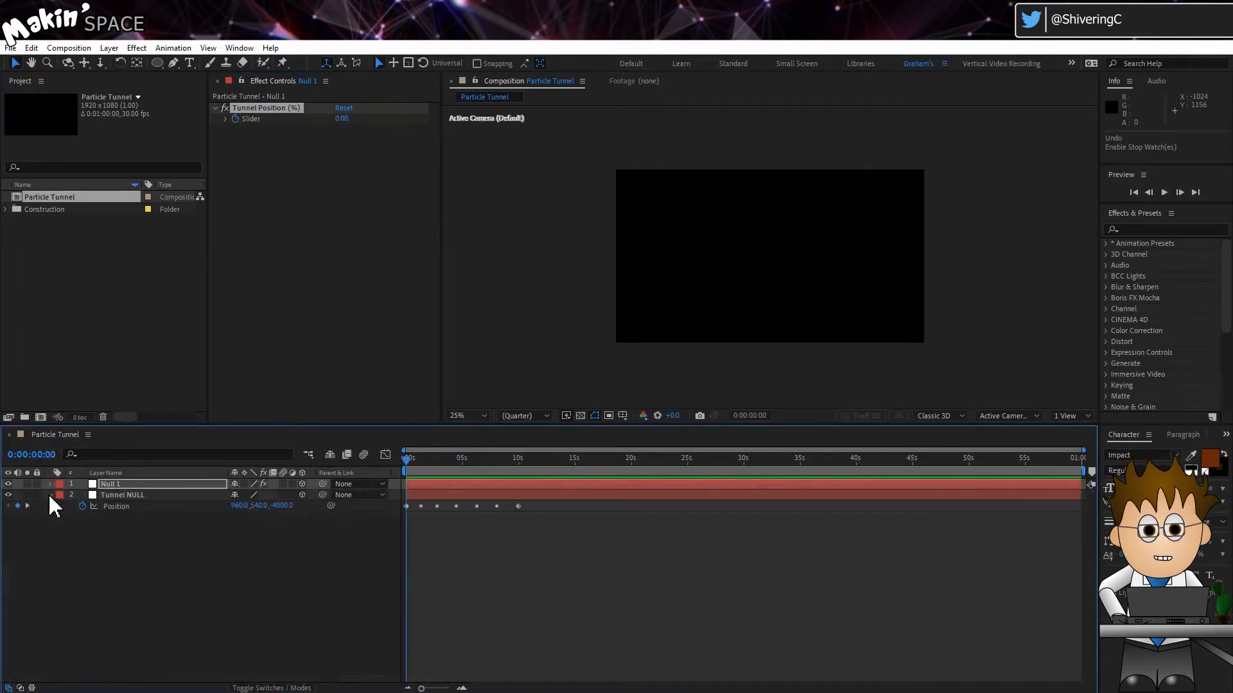
left_click(50, 495)
left_click(99, 523)
key("u")
left_click(110, 48)
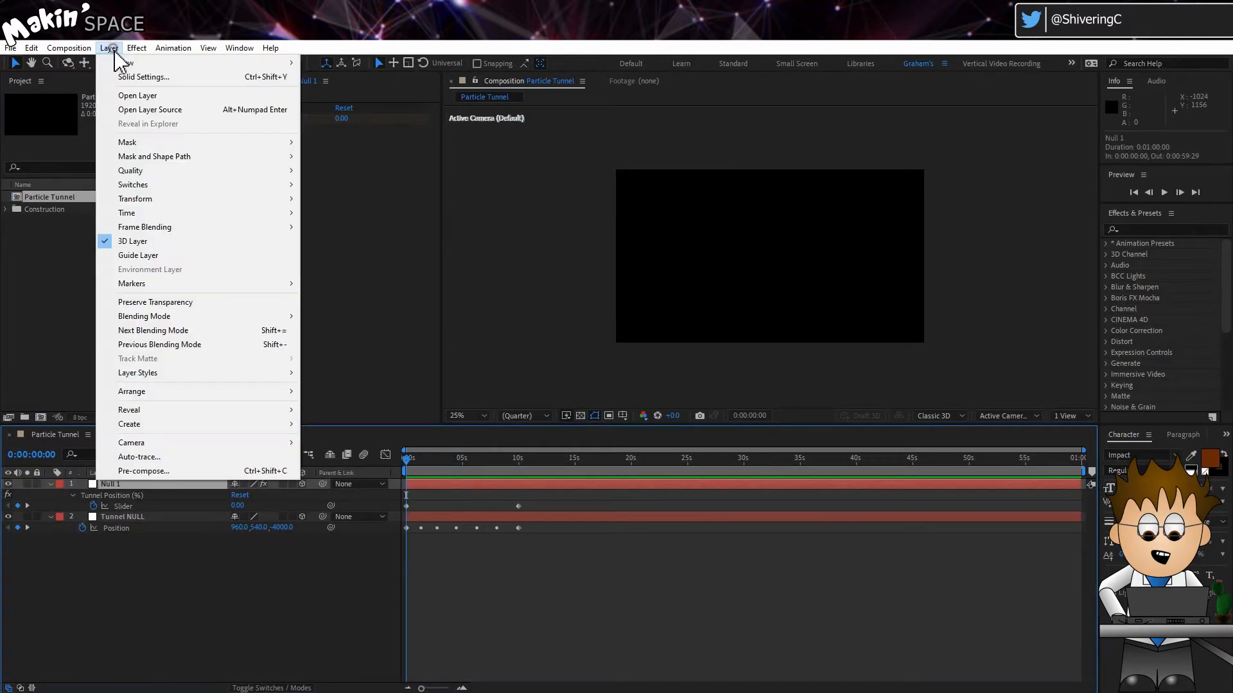
mouse_move(192, 63)
left_click(356, 79)
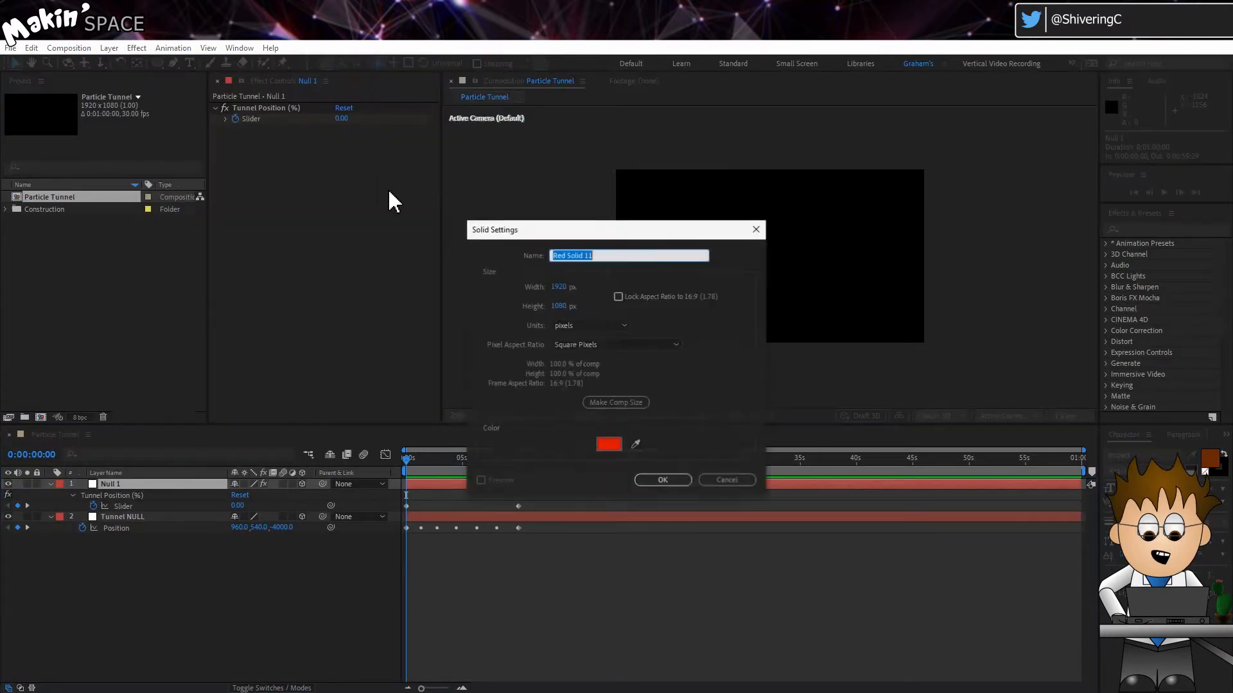
left_click(618, 402)
left_click(646, 481)
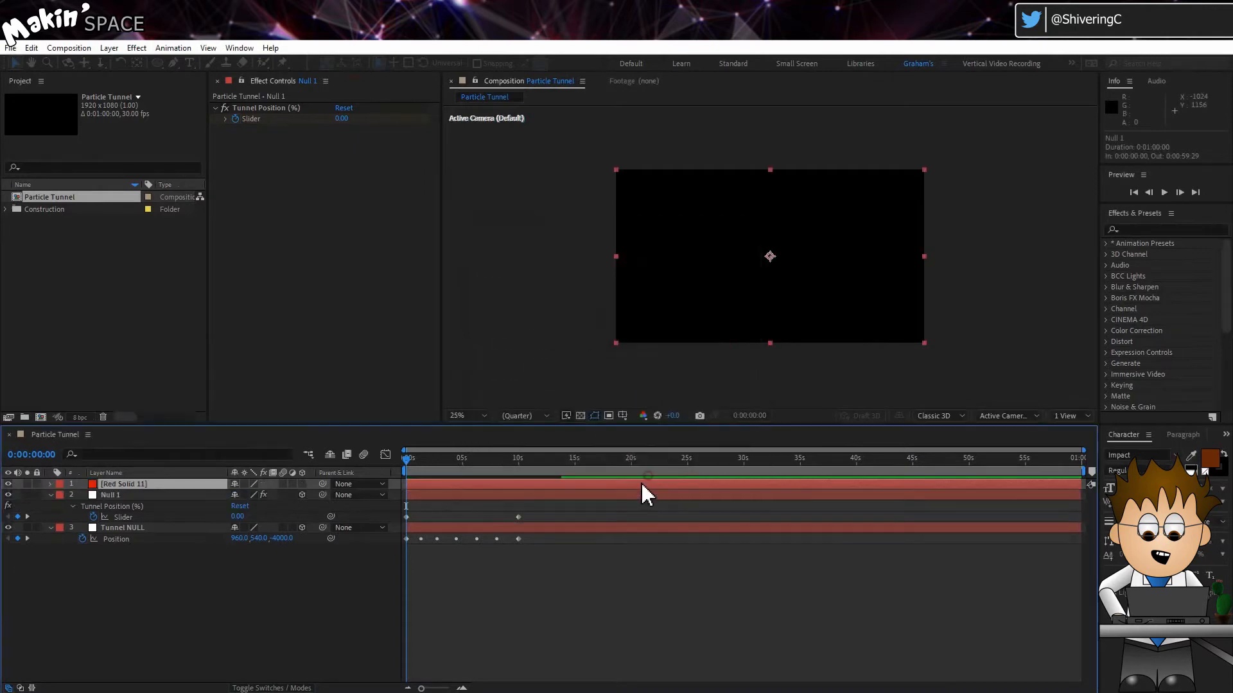
Add a Slider Control effect to the solid and rename it "Particle Count"
left_click(137, 48)
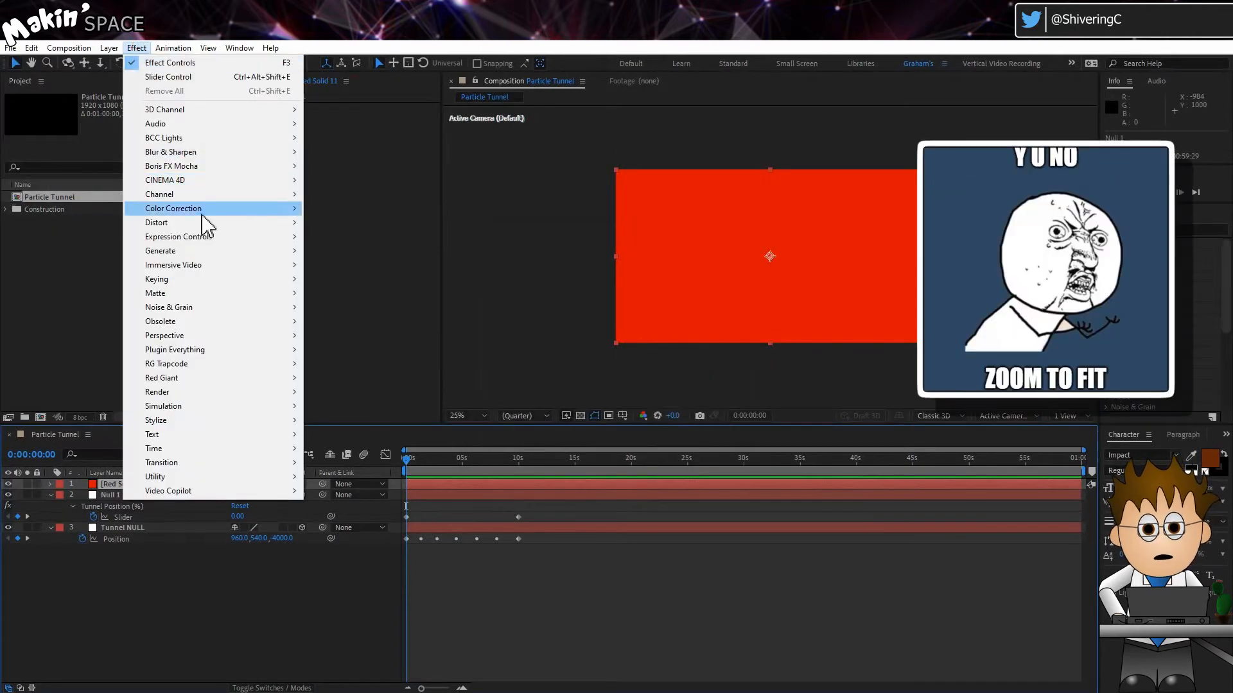
mouse_move(207, 237)
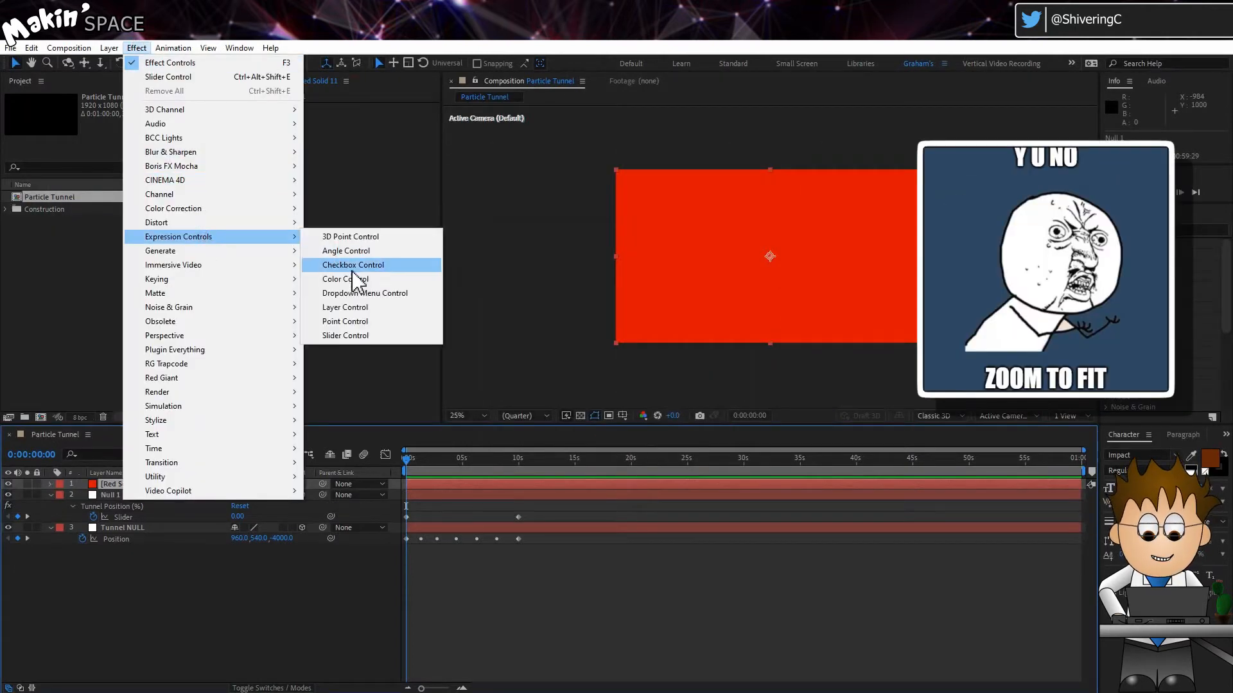
left_click(375, 337)
key("Return")
type("Particle Coun")
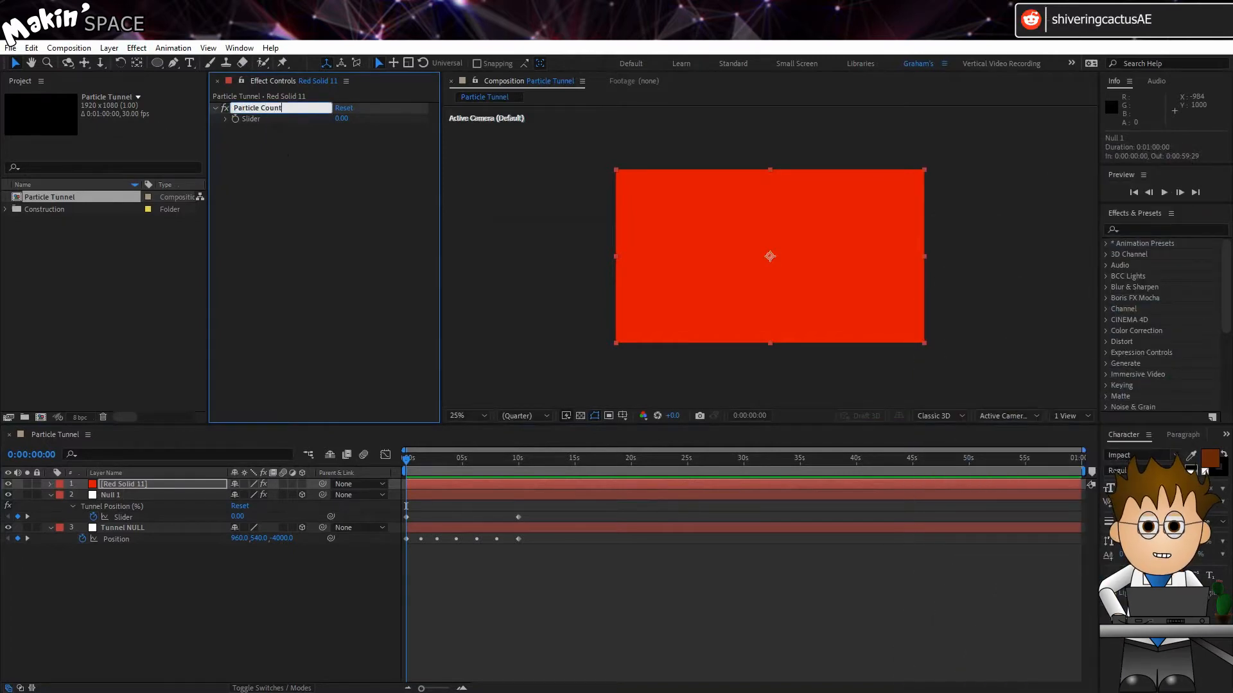
type("t")
key("Return")
Rename the solid layer "Particles" and set its Particle Count slider to 10
left_click(138, 483)
key("Return")
type("Particles")
key("Return")
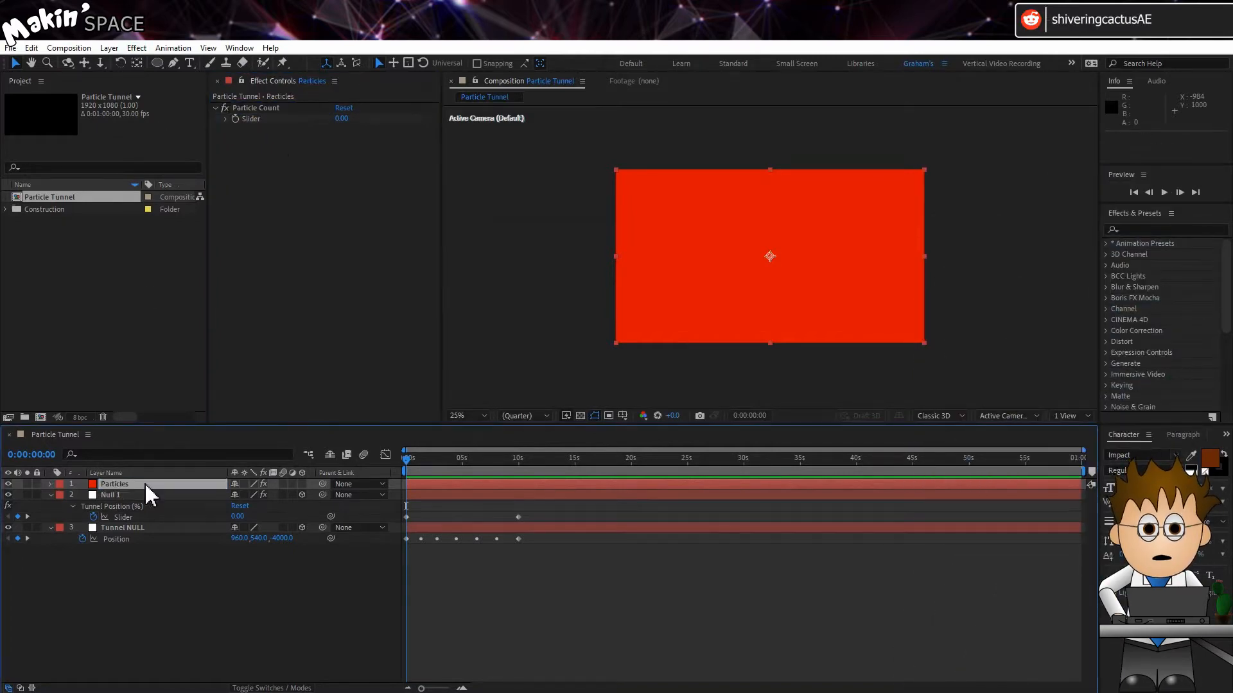
left_click(337, 120)
type("10")
key("Return")
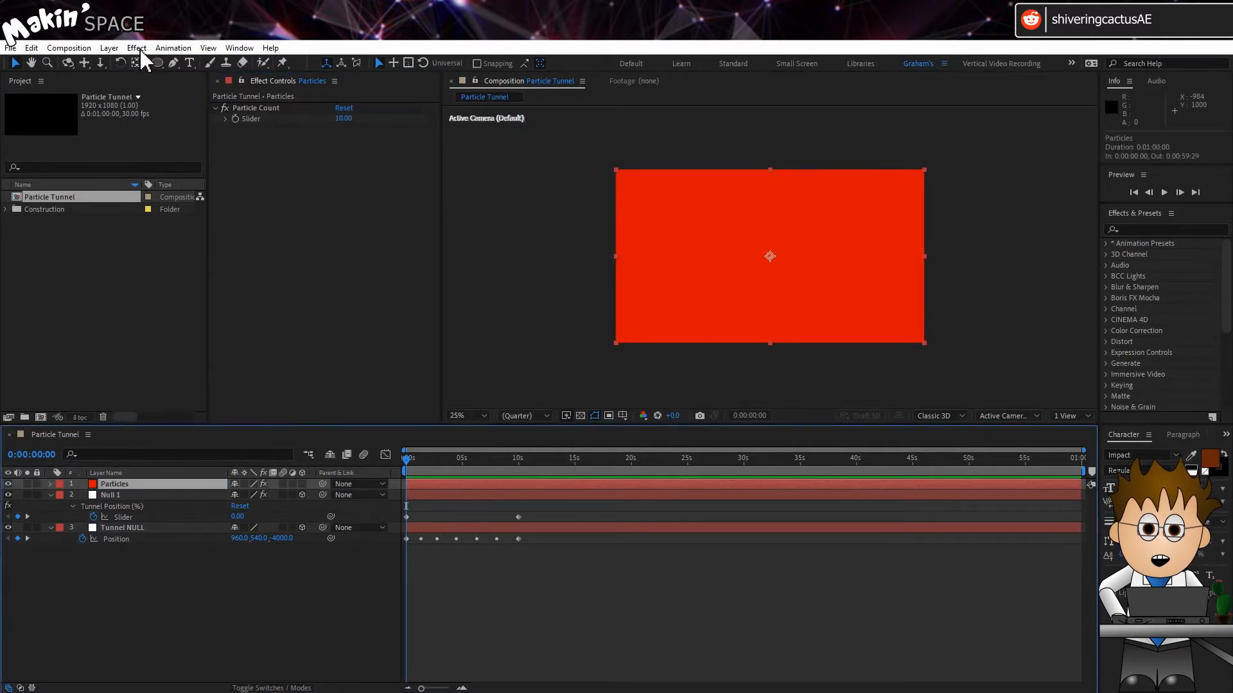
Apply the CC Particle World effect to the Particles layer
left_click(137, 49)
mouse_move(258, 408)
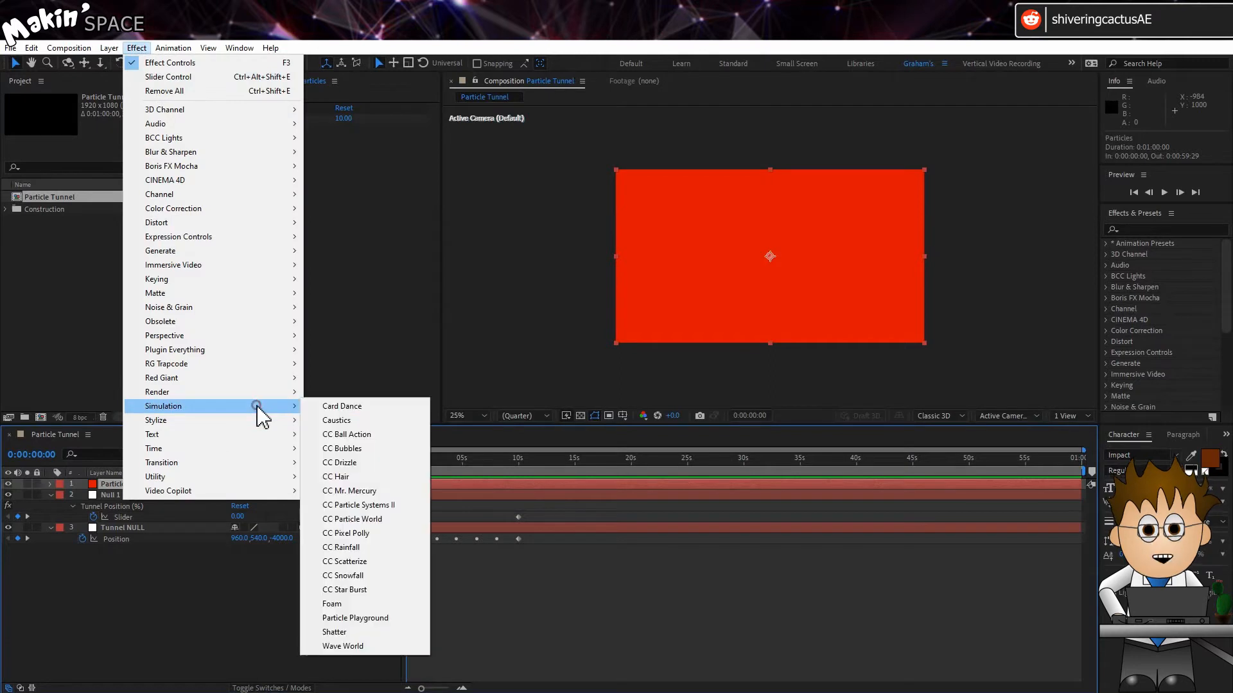
left_click(393, 519)
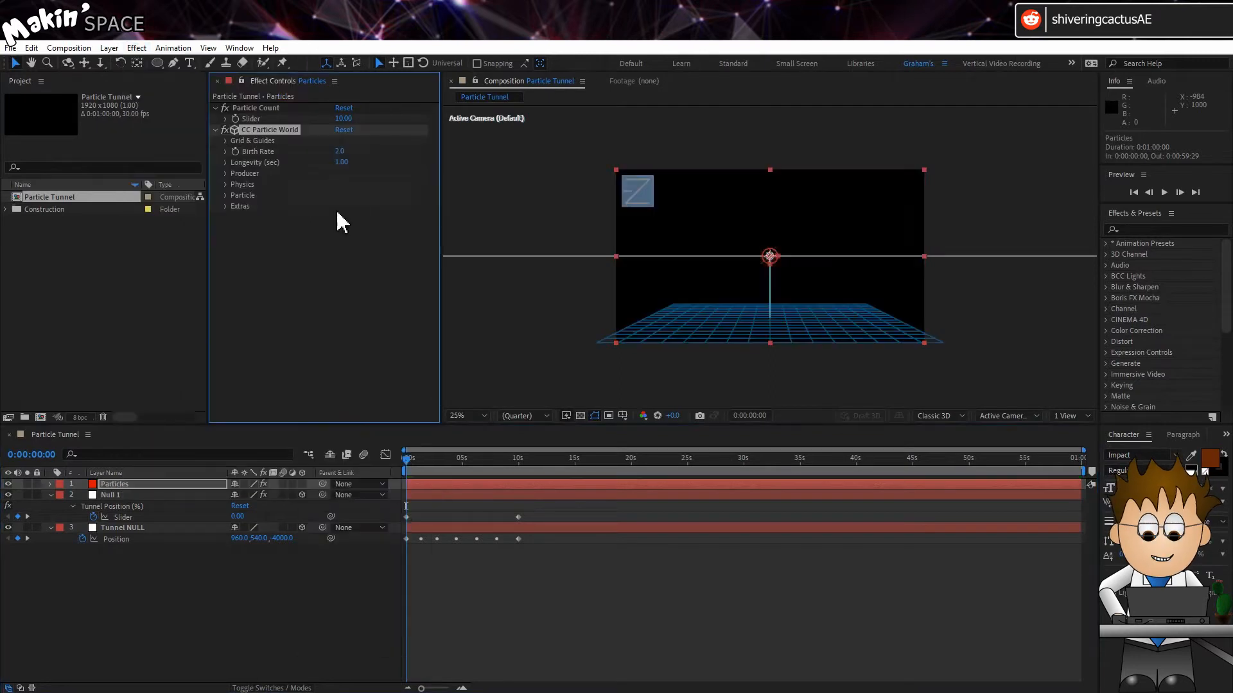
Give Birth Rate the expression if (time < 10) { effect("Particle Count")("Slider")/100 } else { 0 }
left_click(235, 151, "alt")
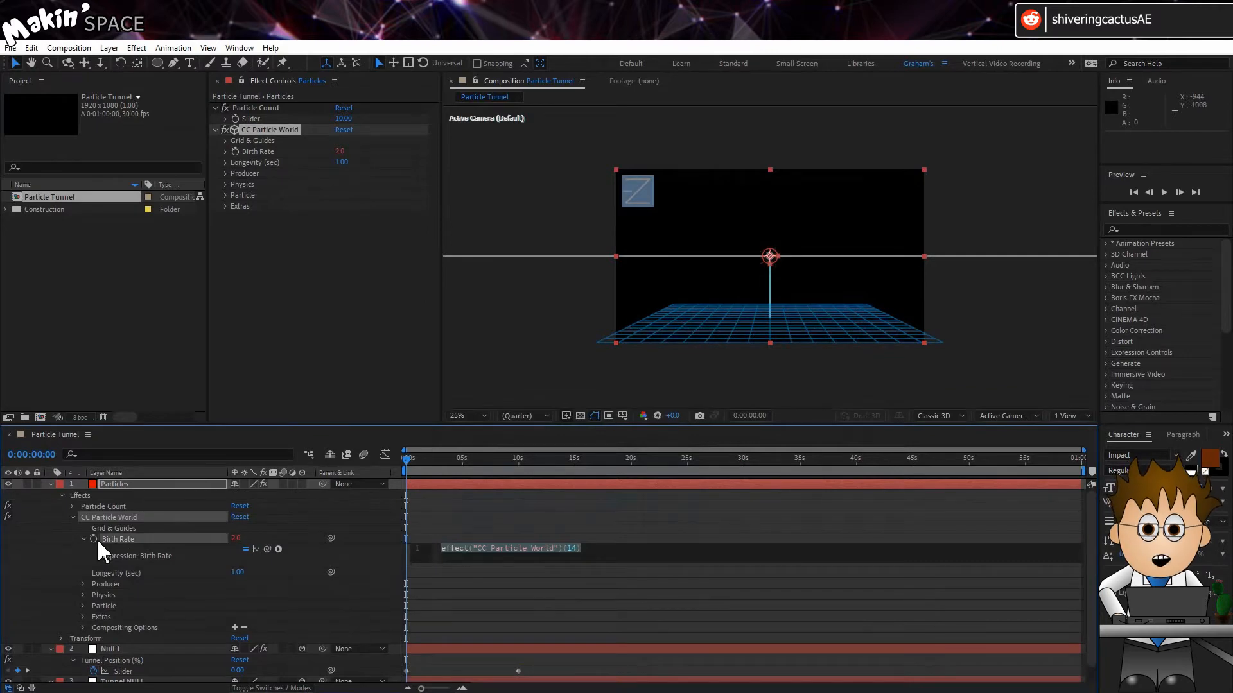
type("if (time<1")
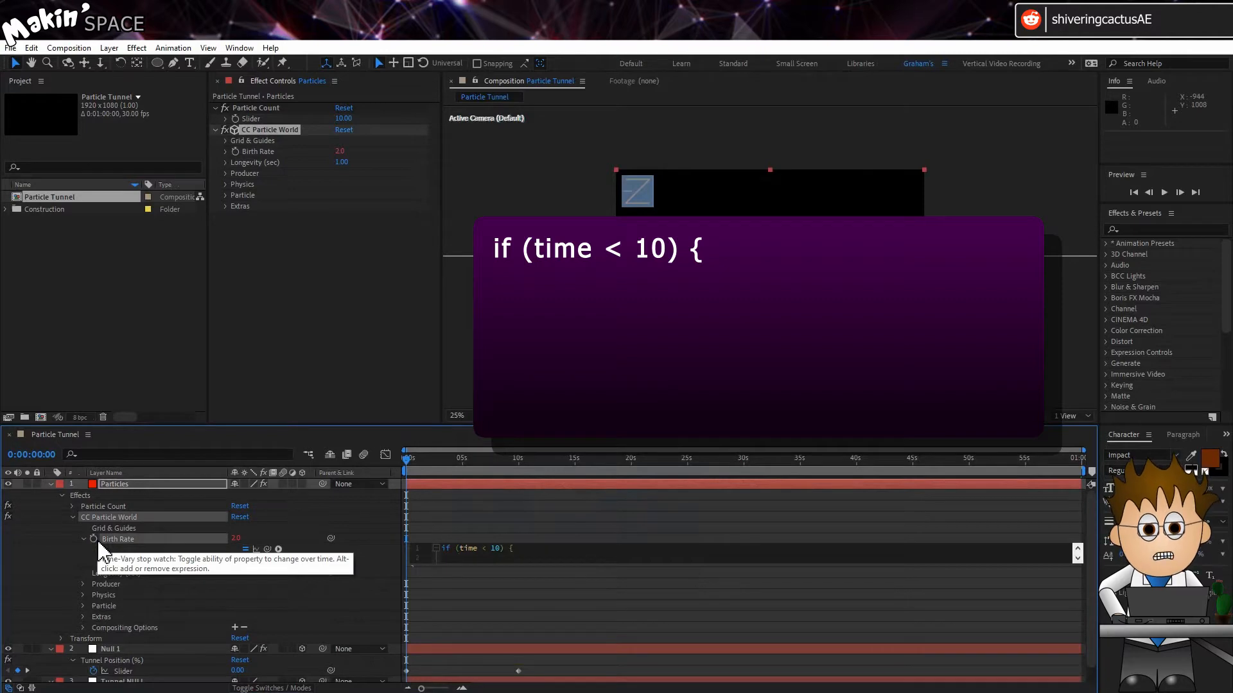
left_click_drag(267, 549, 261, 116)
type("/10")
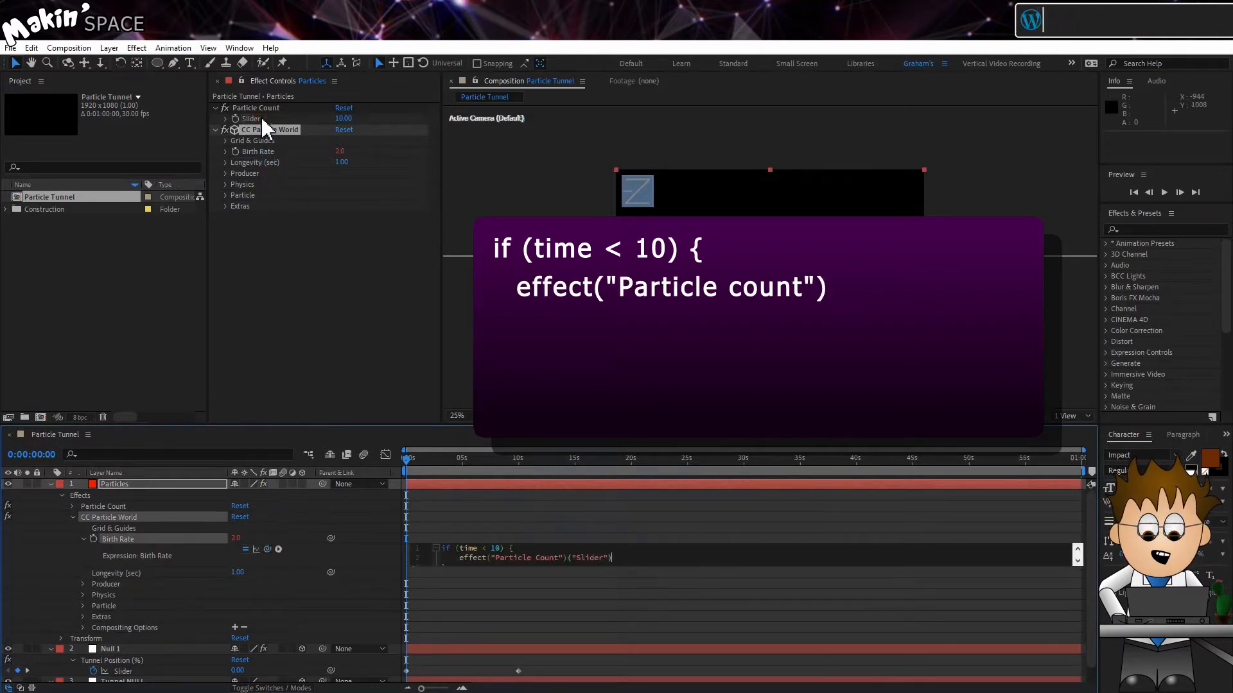
type("0")
key("Down")
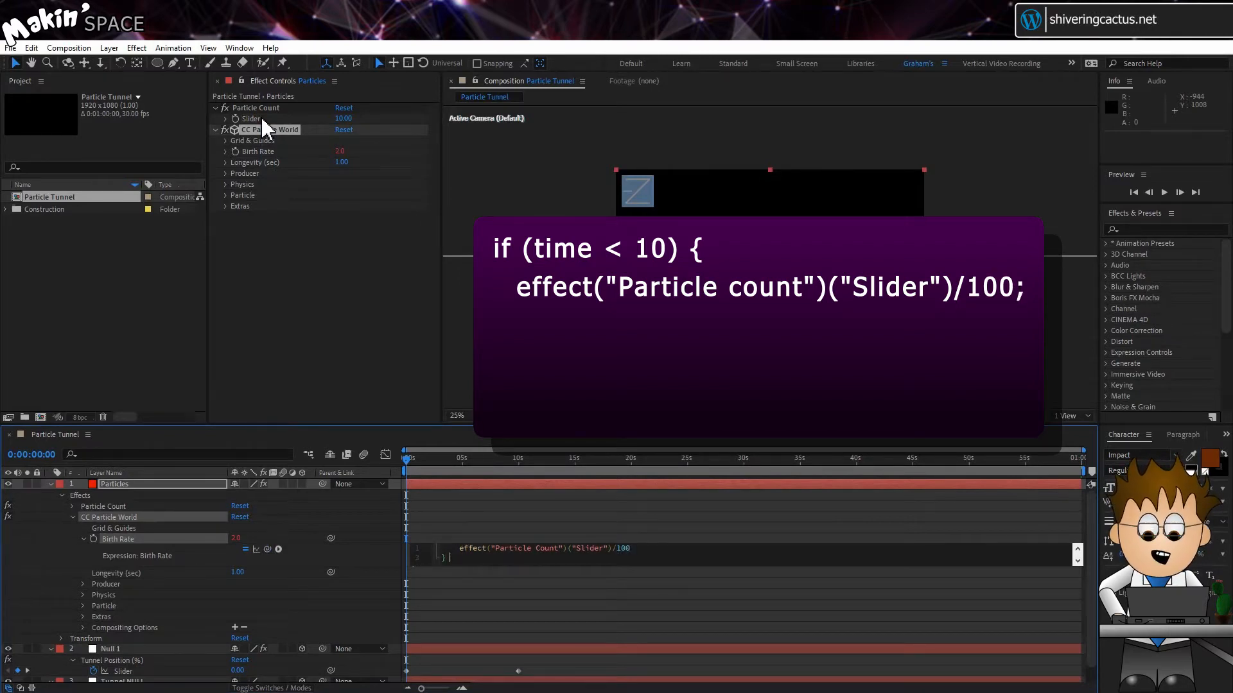
type("else")
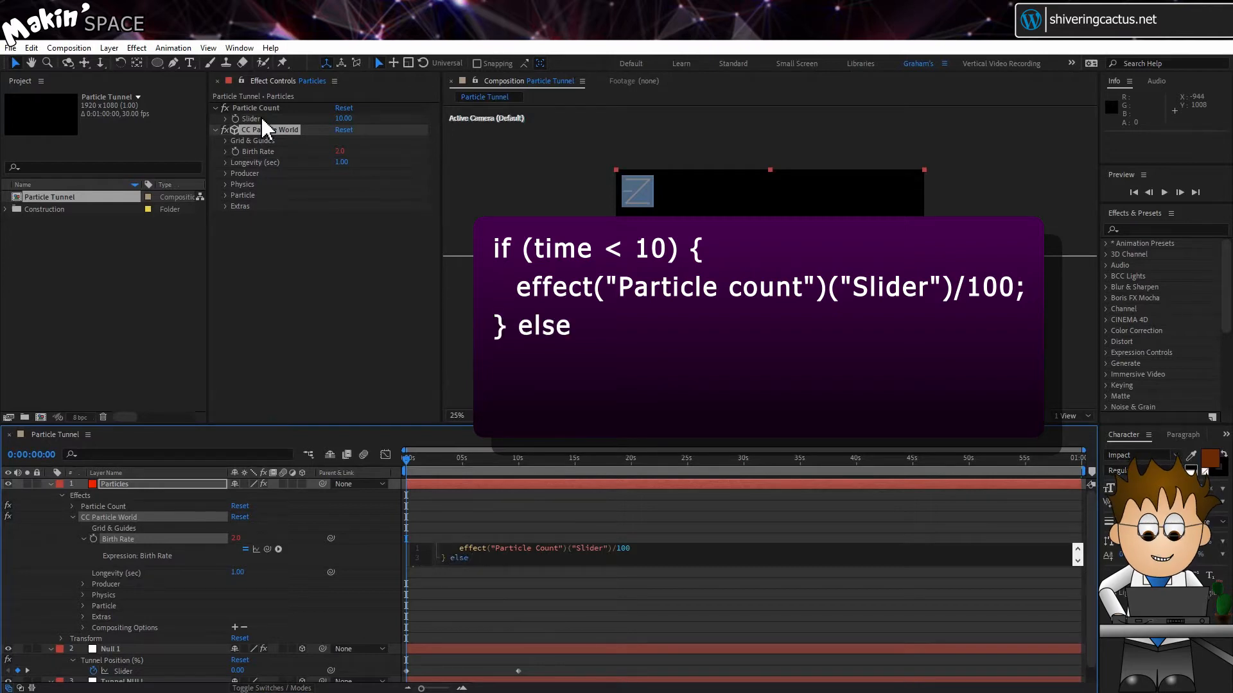
type(" {")
key("Return")
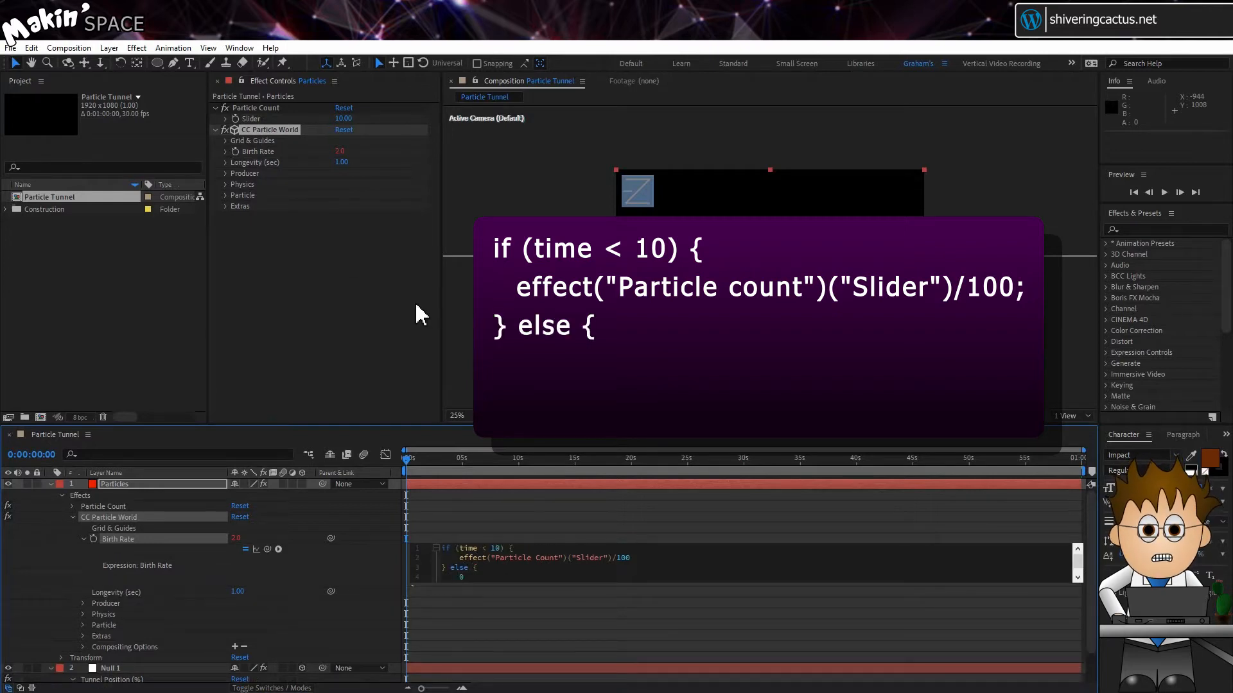
scroll(506, 553, "down", 1)
left_click(363, 559)
left_click_drag(464, 458, 512, 459)
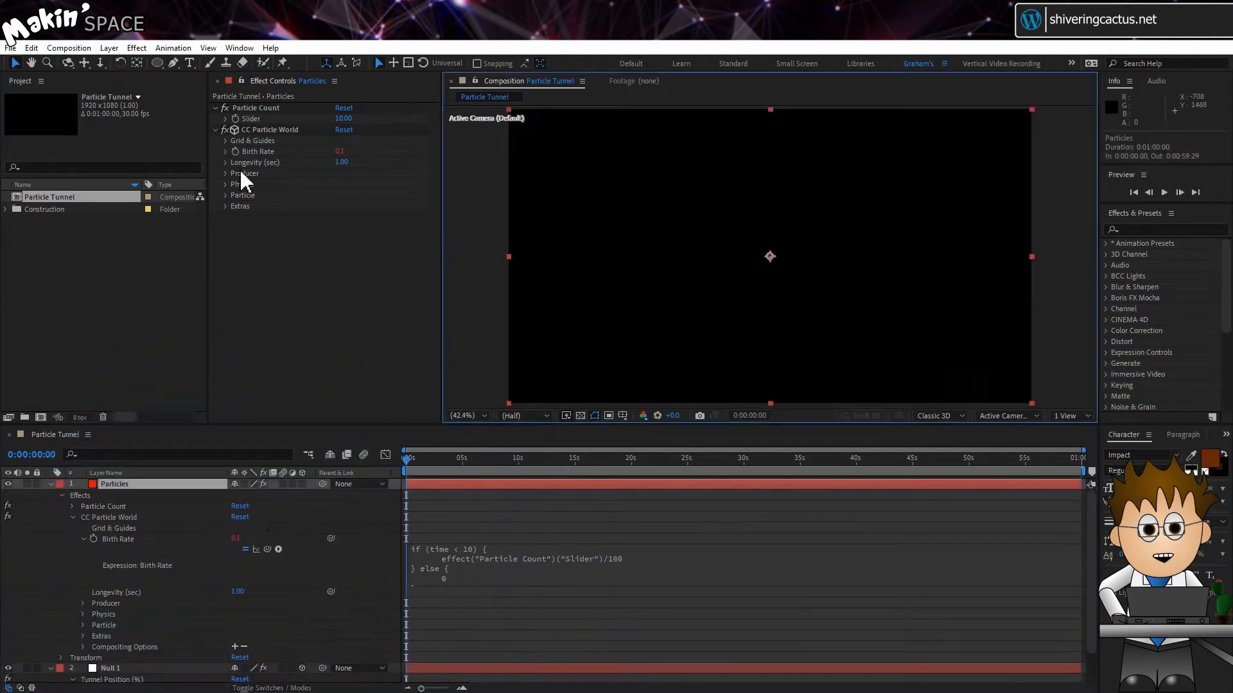
left_click(226, 173)
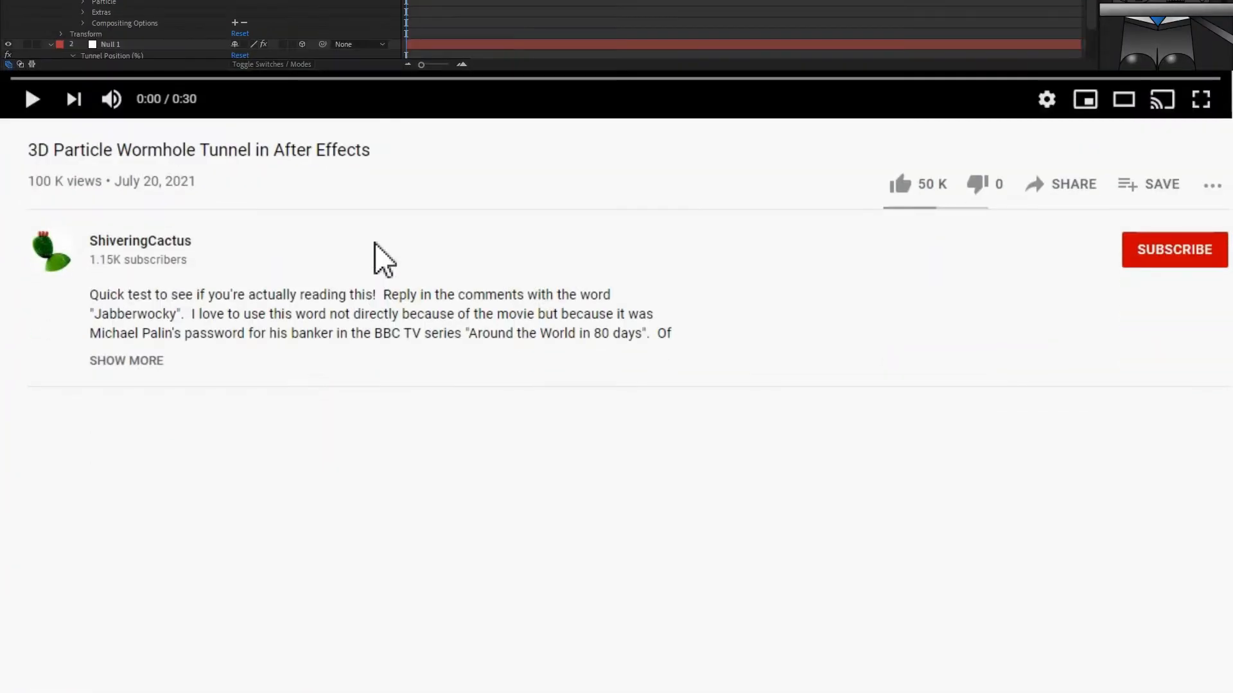
Switch to the YouTube video description and copy the X Producer expression linking to Null 1
left_click(140, 363)
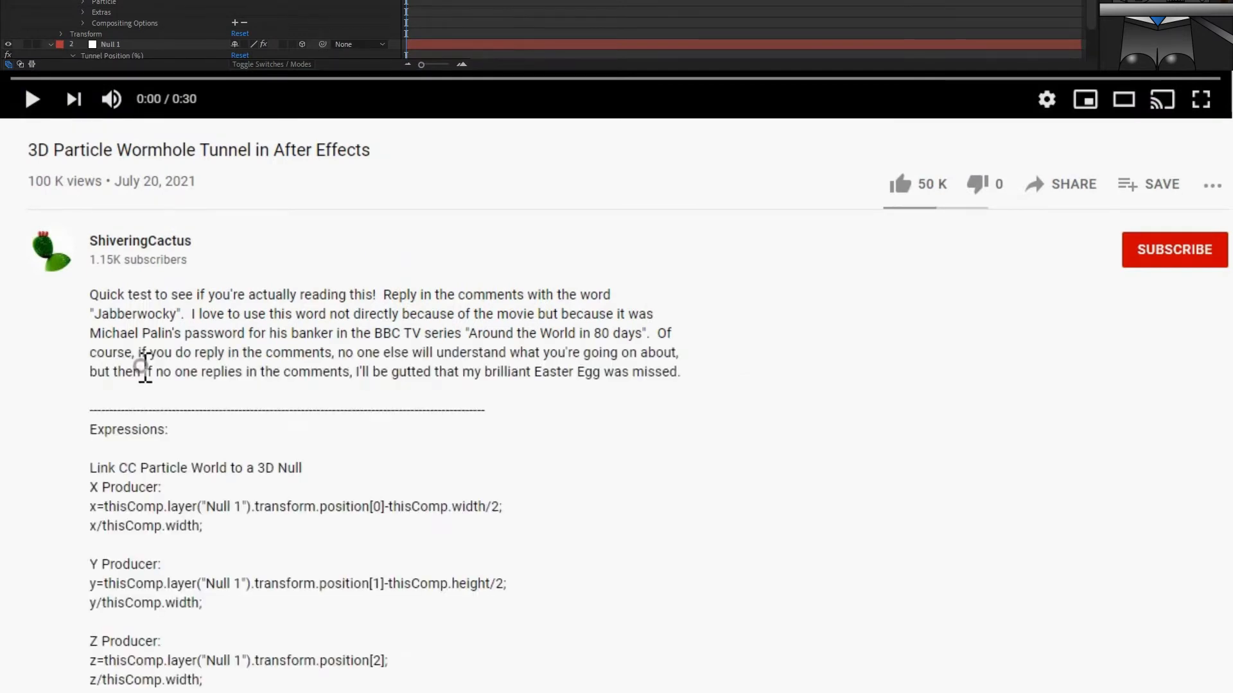
left_click_drag(87, 507, 225, 550)
right_click(172, 521)
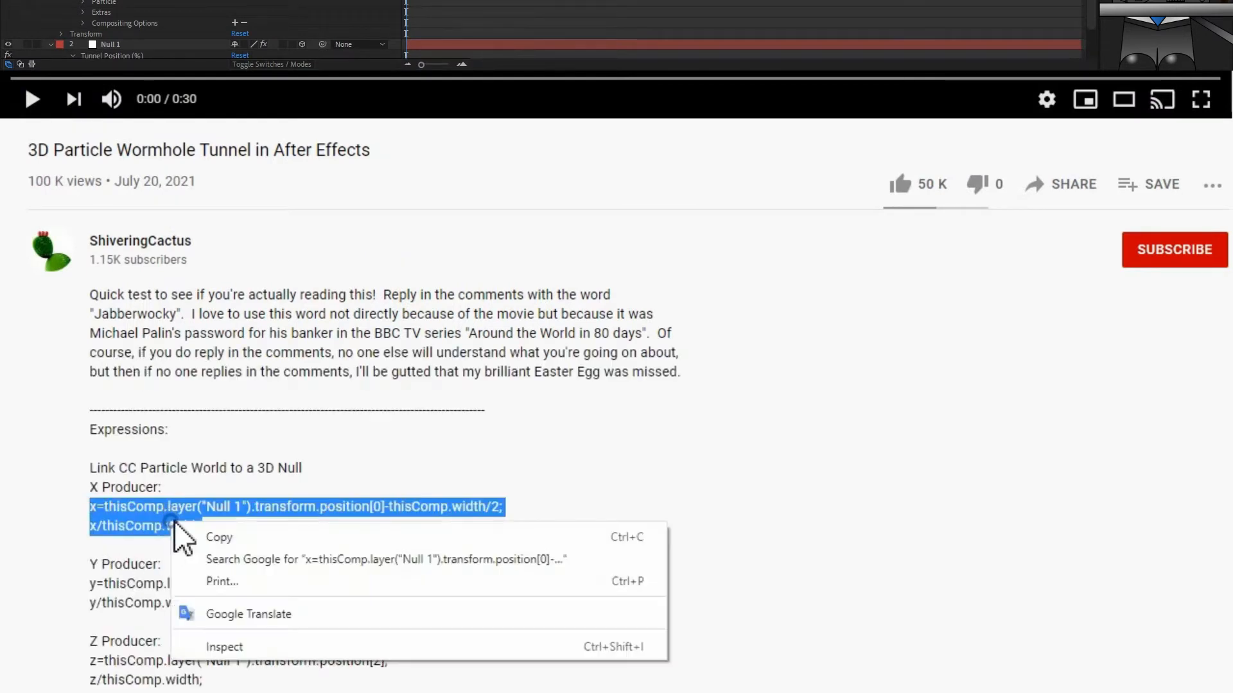
left_click(276, 538)
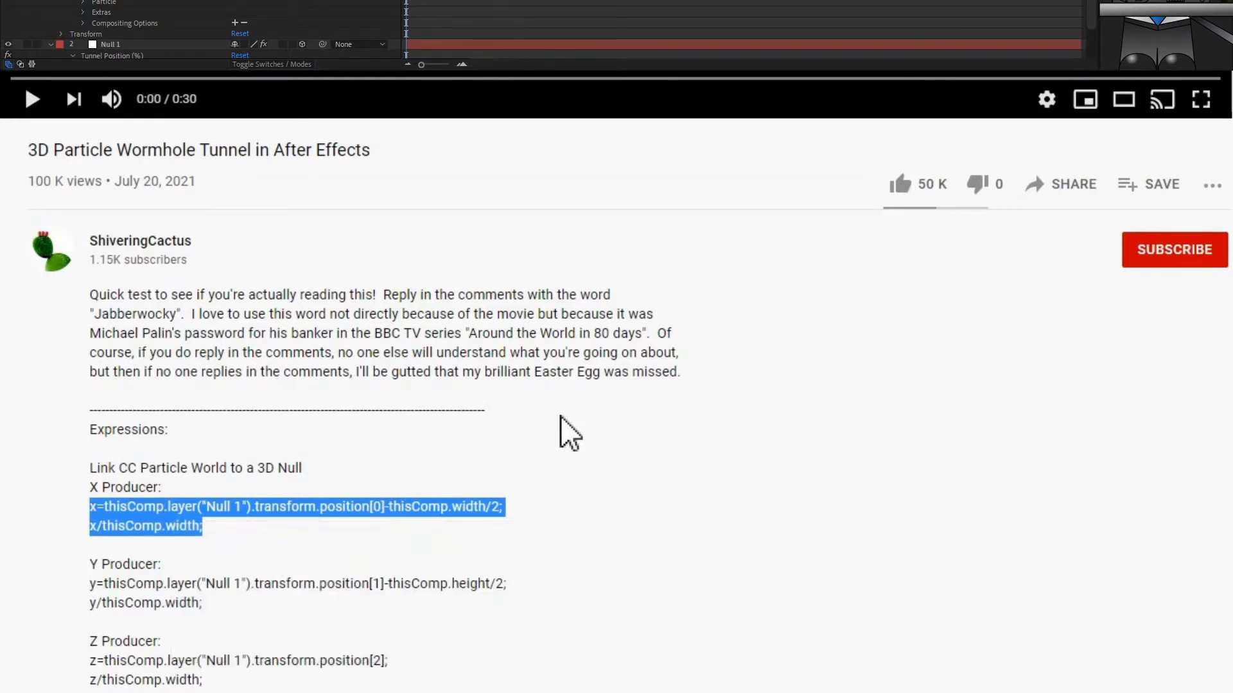
left_click(636, 401)
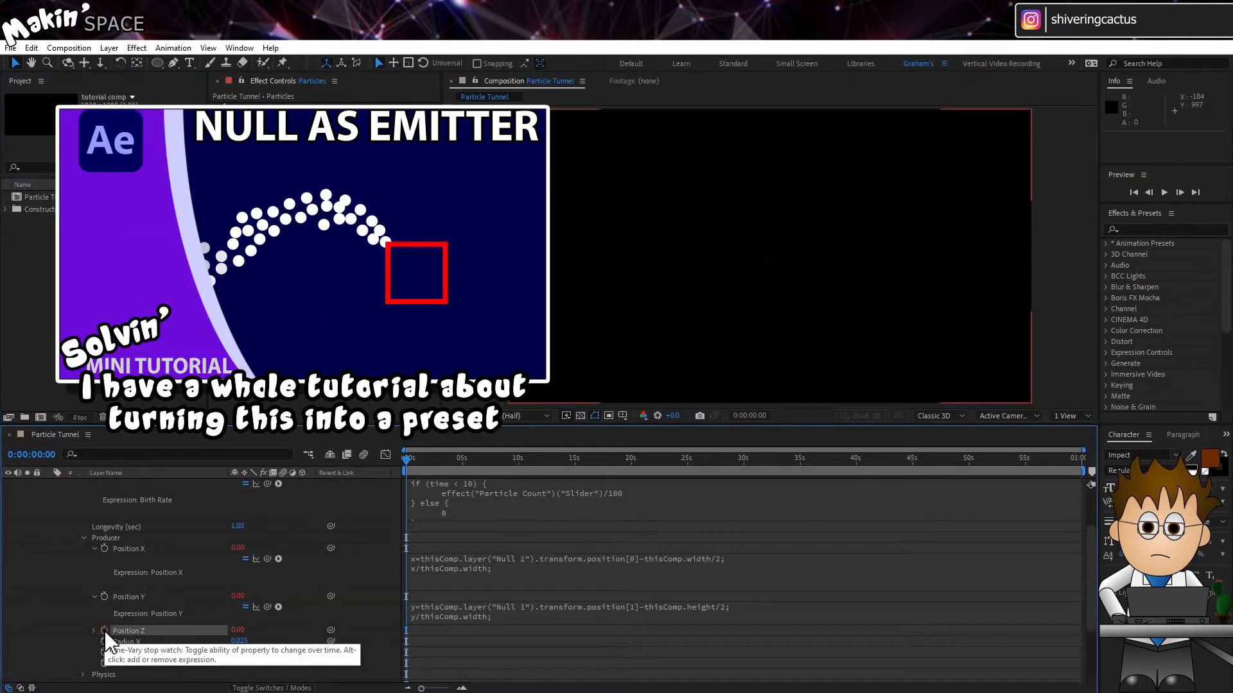
Paste the Z Producer expression z=thisComp.layer("Null 1").transform.position[2]; z/thisComp.width; onto Producer Position Z
left_click(104, 630, "alt")
key("ctrl+v")
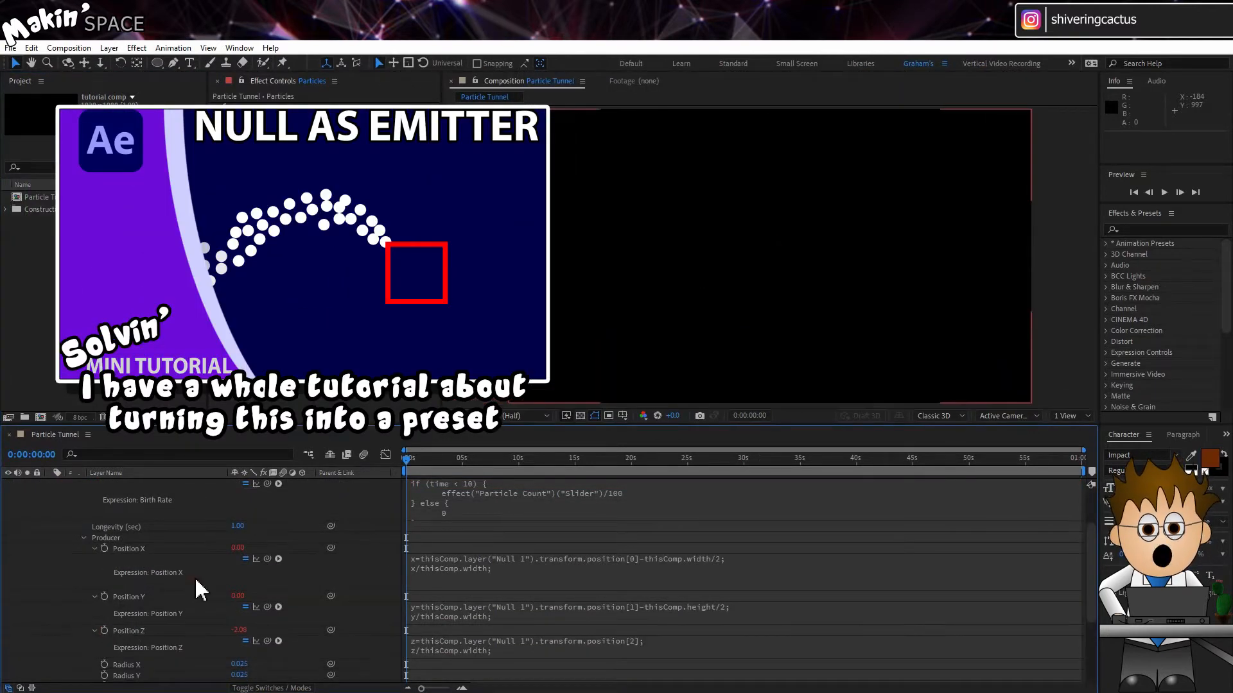
Set the producer's Radius X, Y and Z to 0 and Longevity to 100 seconds
left_click_drag(421, 462, 428, 461)
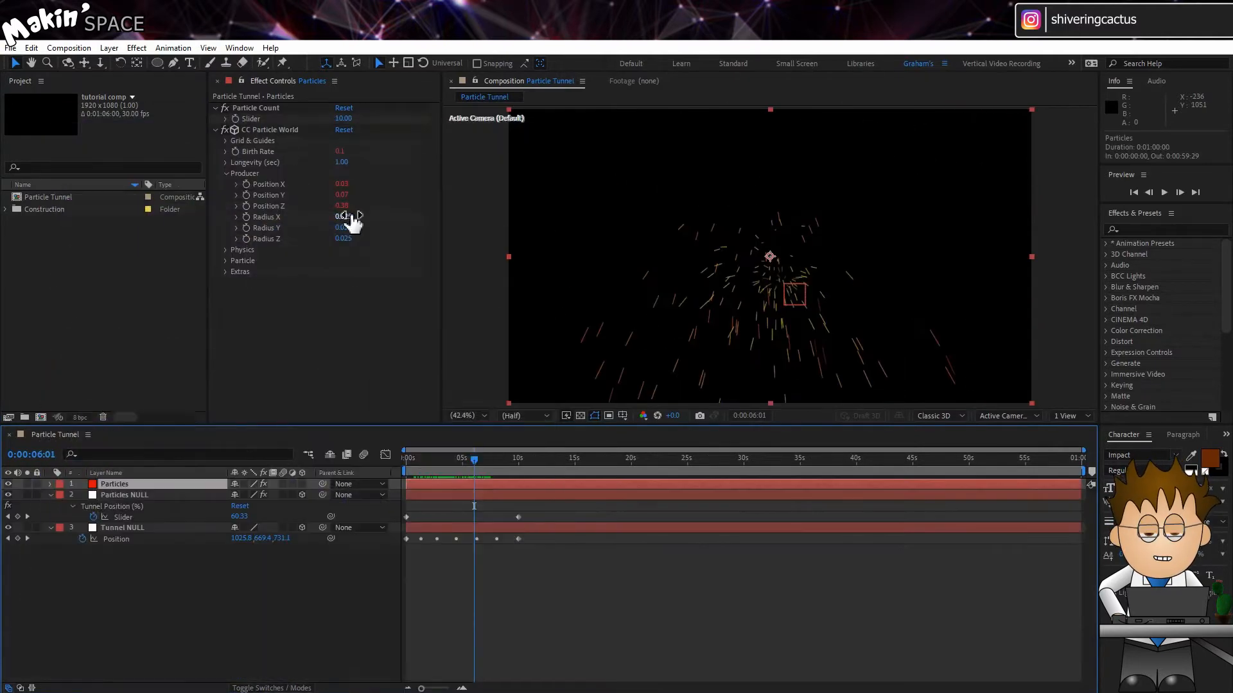
left_click(346, 217)
type("00")
left_click(345, 228)
type("0")
left_click(345, 239)
type("0")
key("Return")
left_click(345, 163)
type("1")
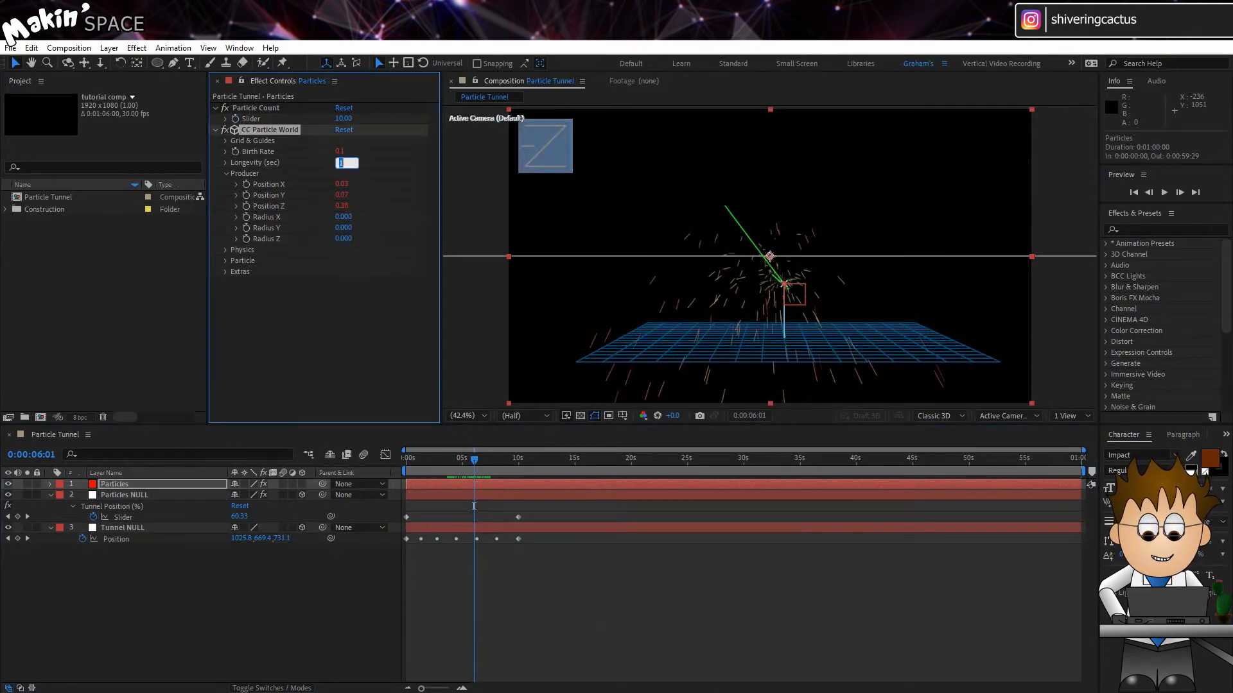
type("00")
key("Return")
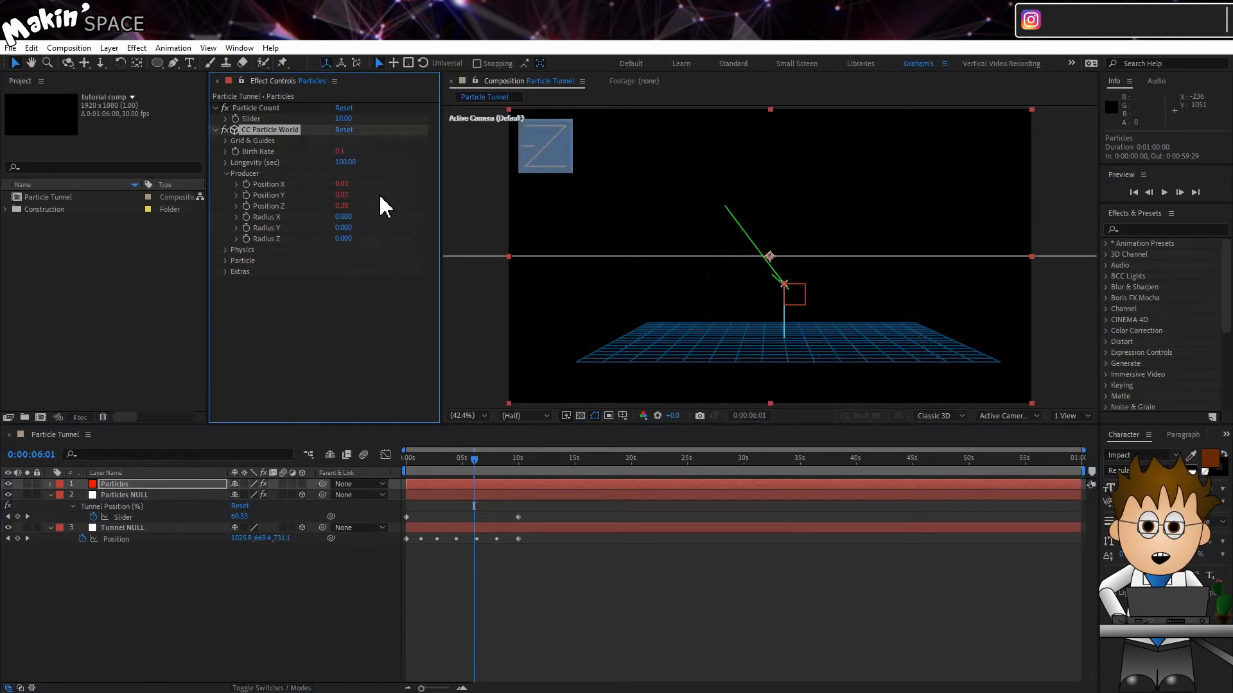
Set the particle physics Velocity and Gravity to 0
left_click(226, 250)
left_click(340, 270)
type("0")
key("Return")
left_click(349, 295)
type("0")
key("Return")
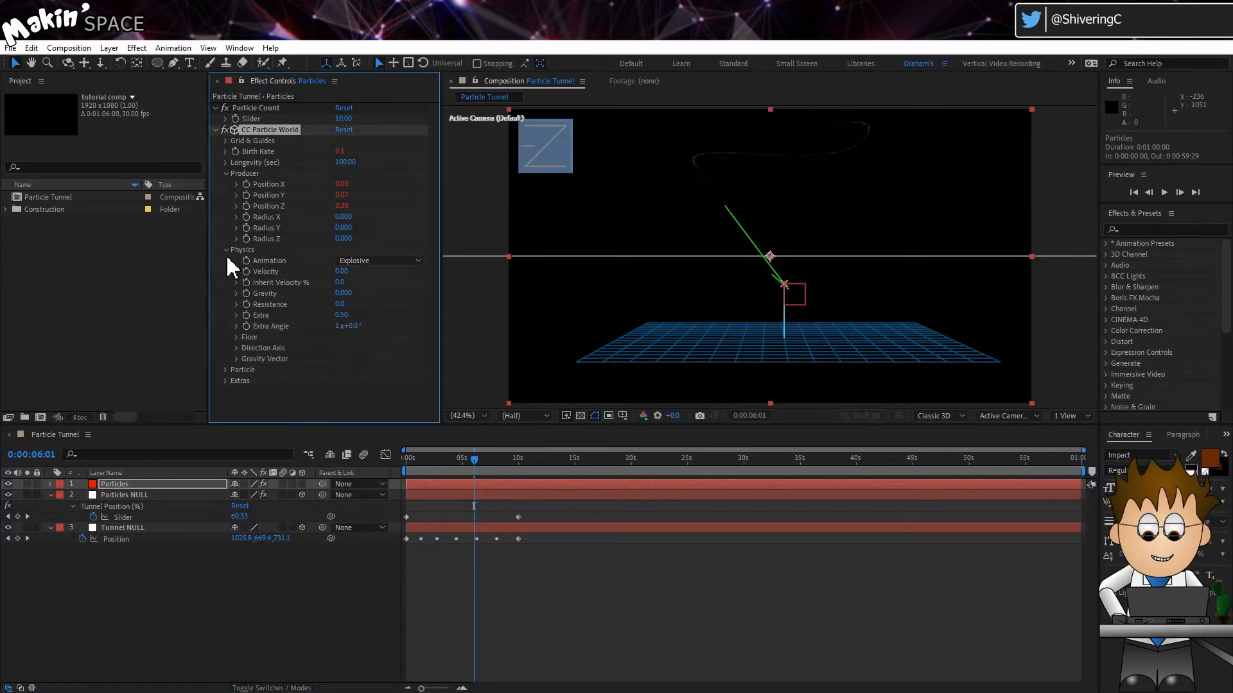
left_click(228, 174)
left_click(225, 185)
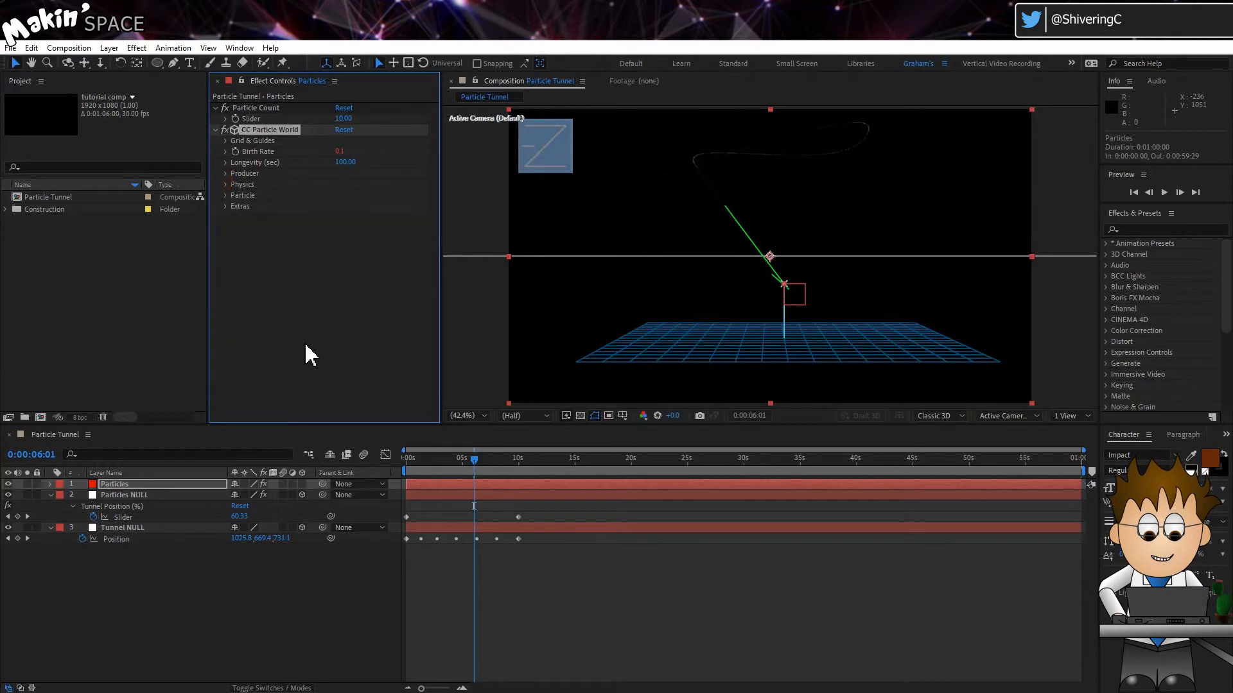
left_click(315, 384)
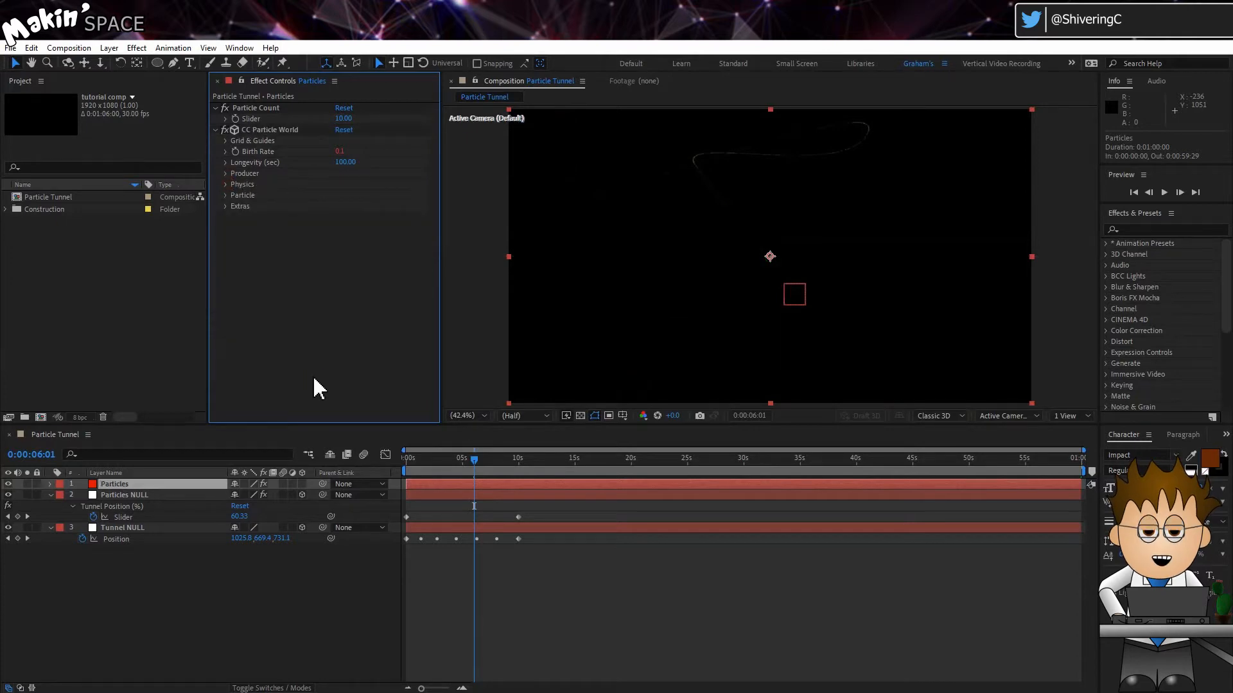
Create a new 512 x 512 composition named "Particle Texture"
left_click(77, 54)
left_click(83, 60)
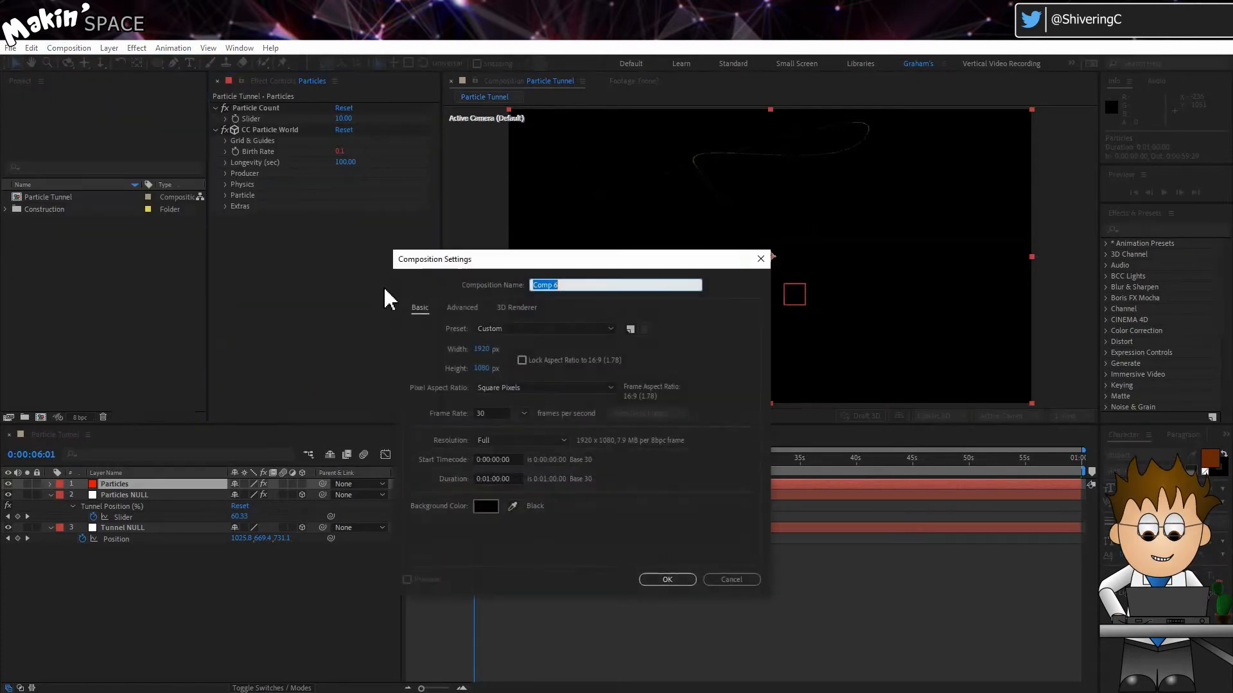
left_click(483, 350)
type("512")
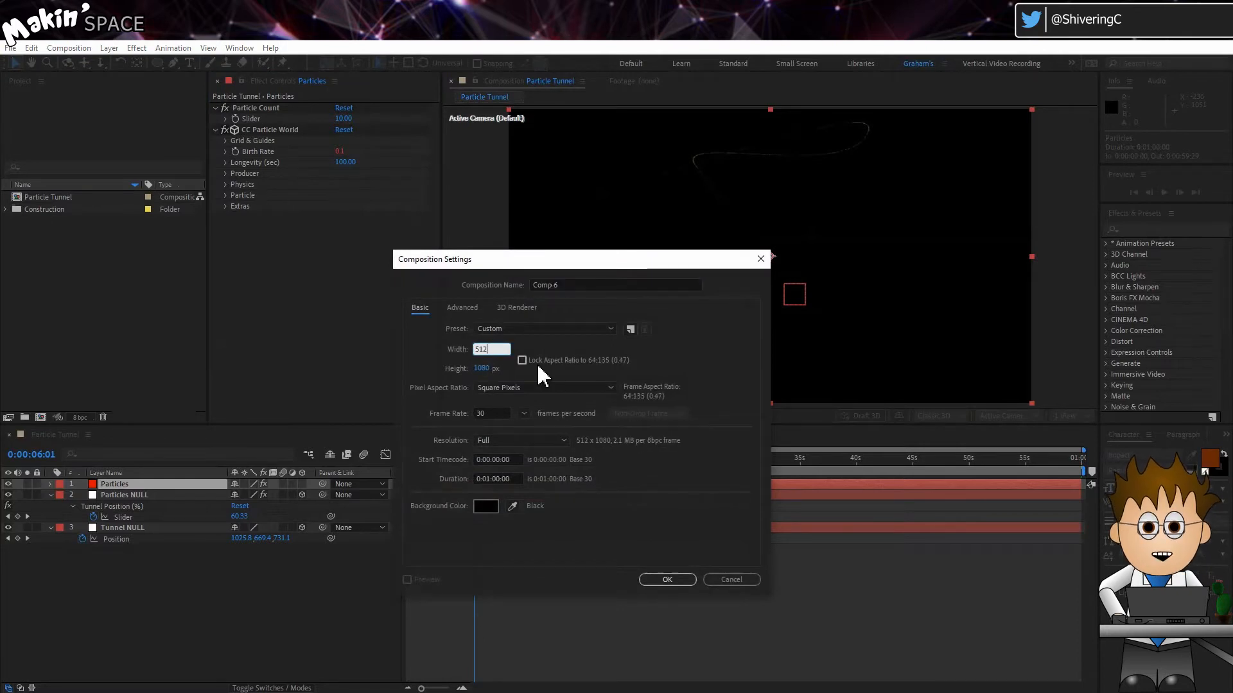
left_click(481, 369)
type("512")
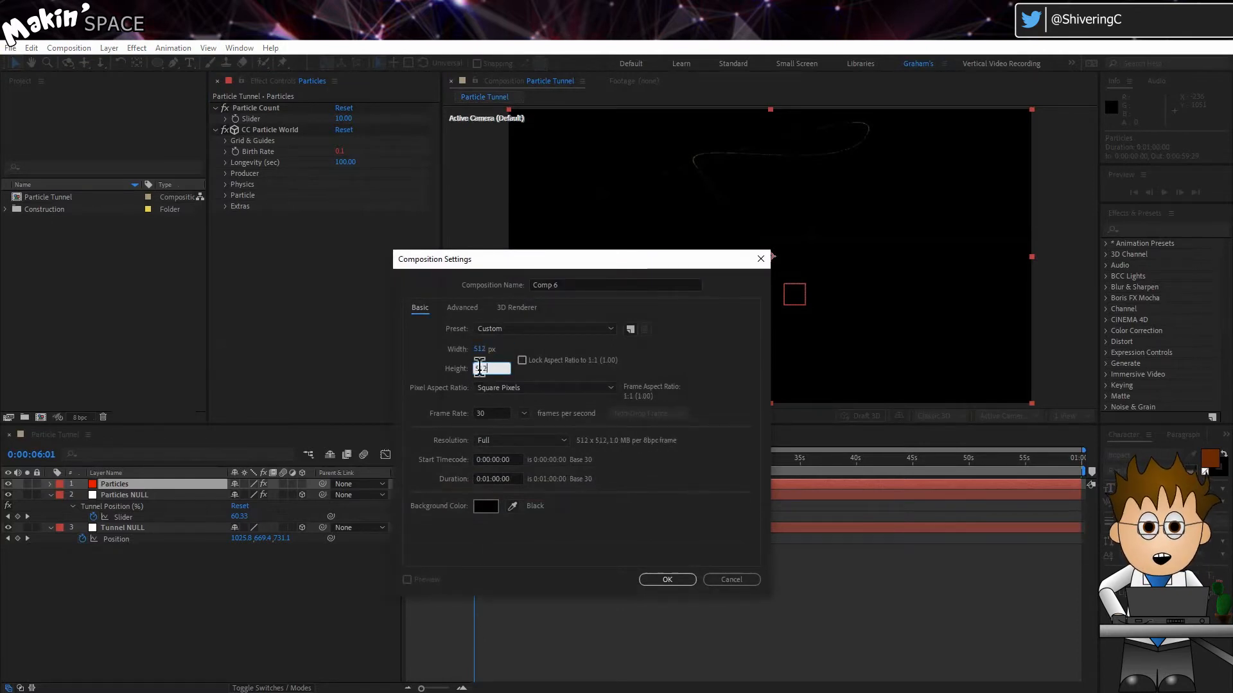
left_click(566, 285)
type("Particle Texture")
left_click(668, 580)
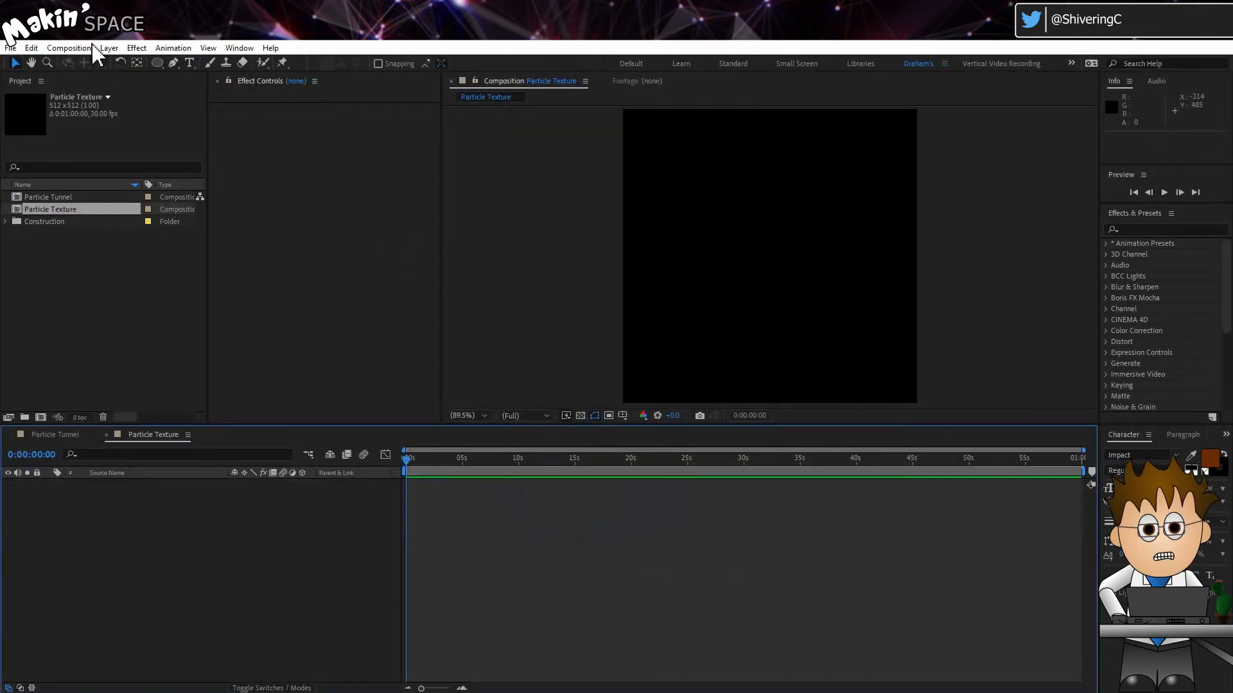
Add a new 512 x 512 gray solid with 50% brightness to the Particle Texture composition
left_click(108, 48)
mouse_move(129, 65)
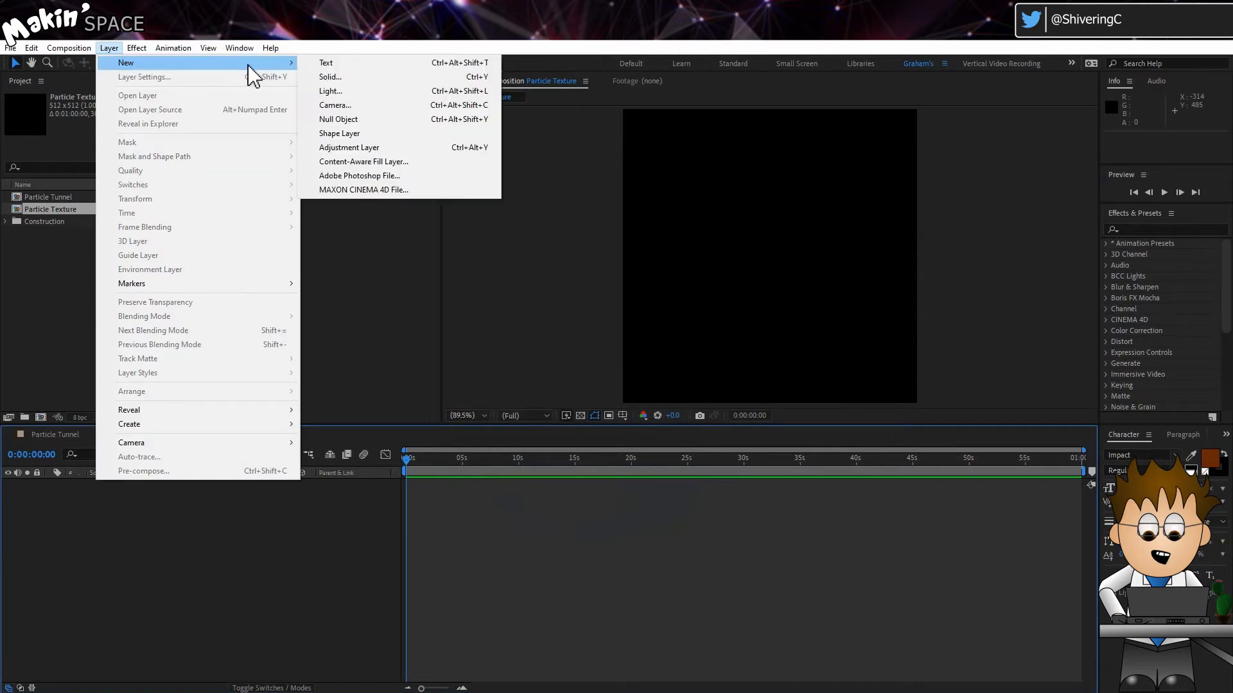
left_click(362, 77)
left_click(608, 443)
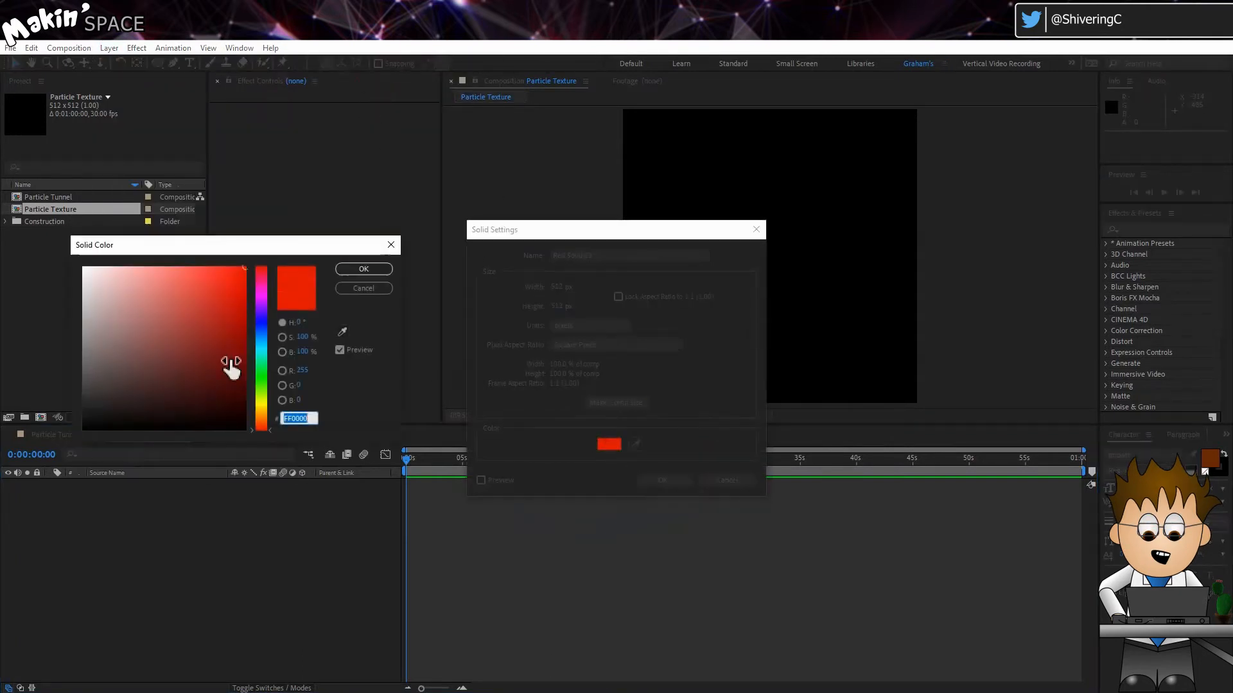
left_click(300, 352)
type("50")
left_click(364, 272)
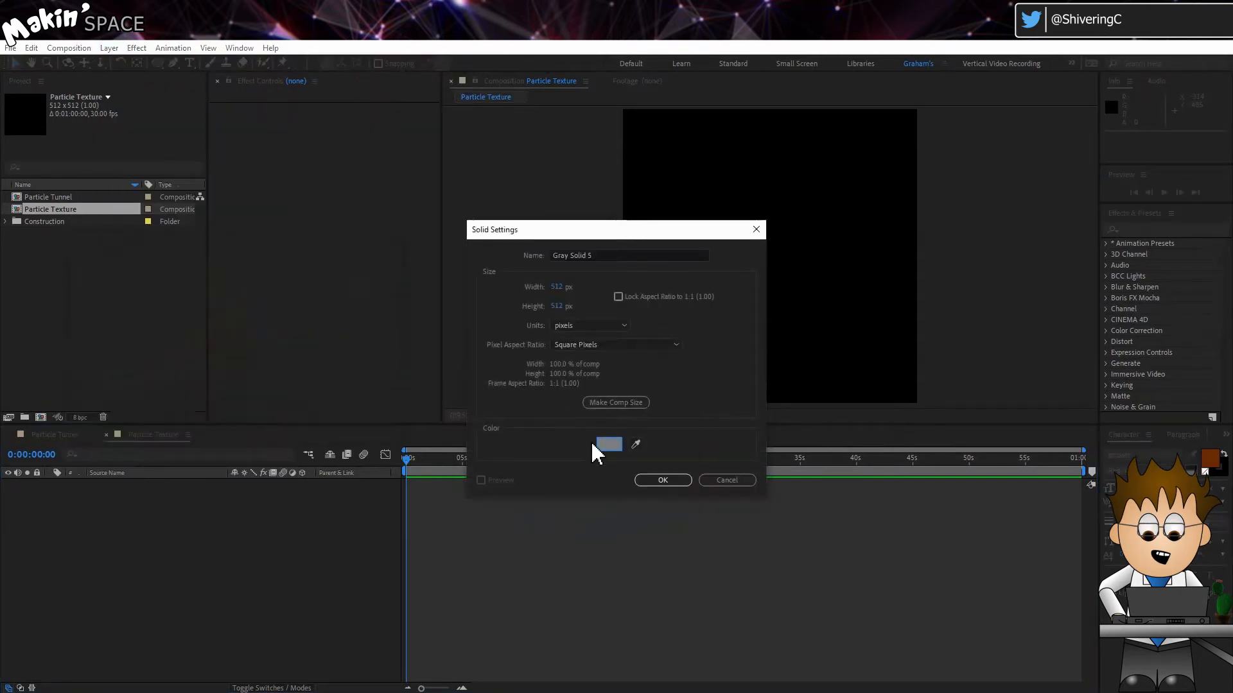
left_click(663, 482)
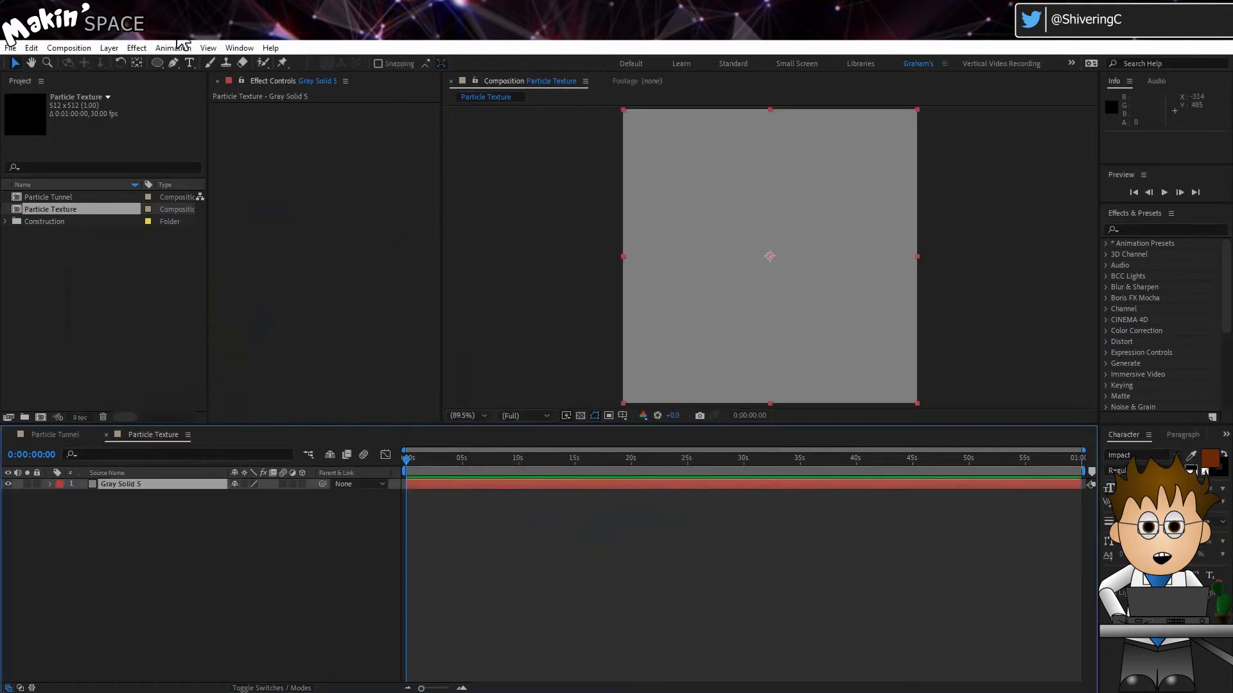
Apply the Turbulent Noise effect to the gray solid
left_click(137, 48)
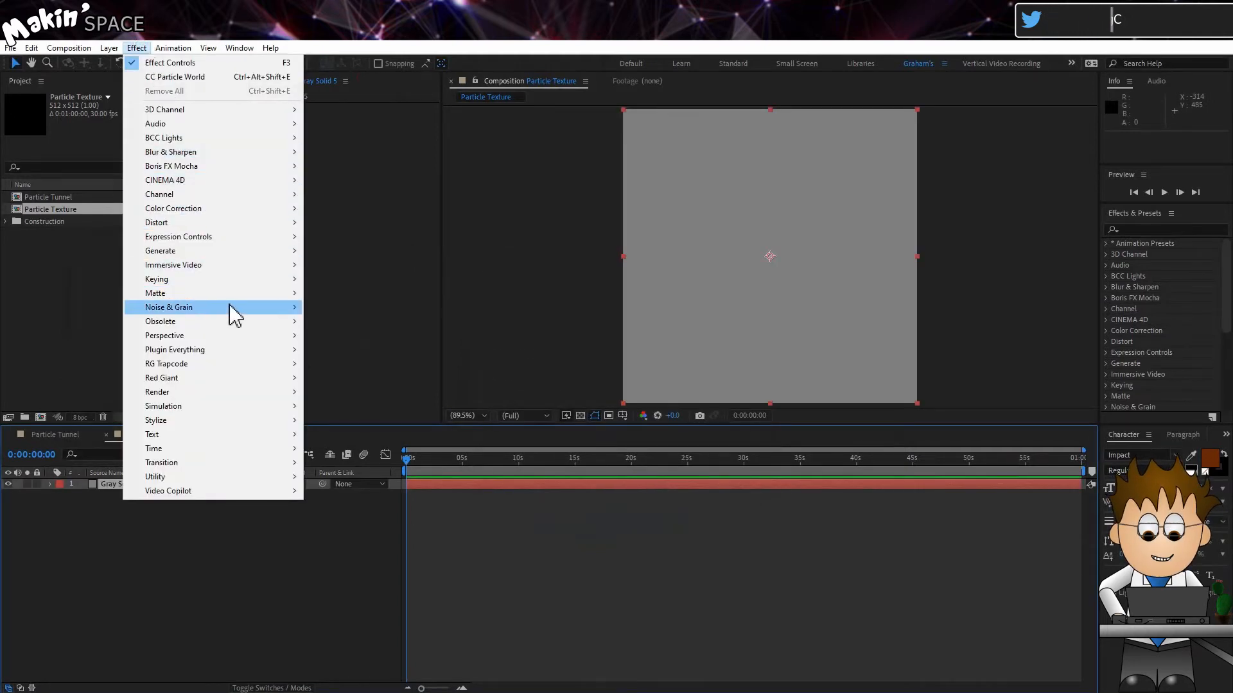
mouse_move(232, 312)
left_click(383, 472)
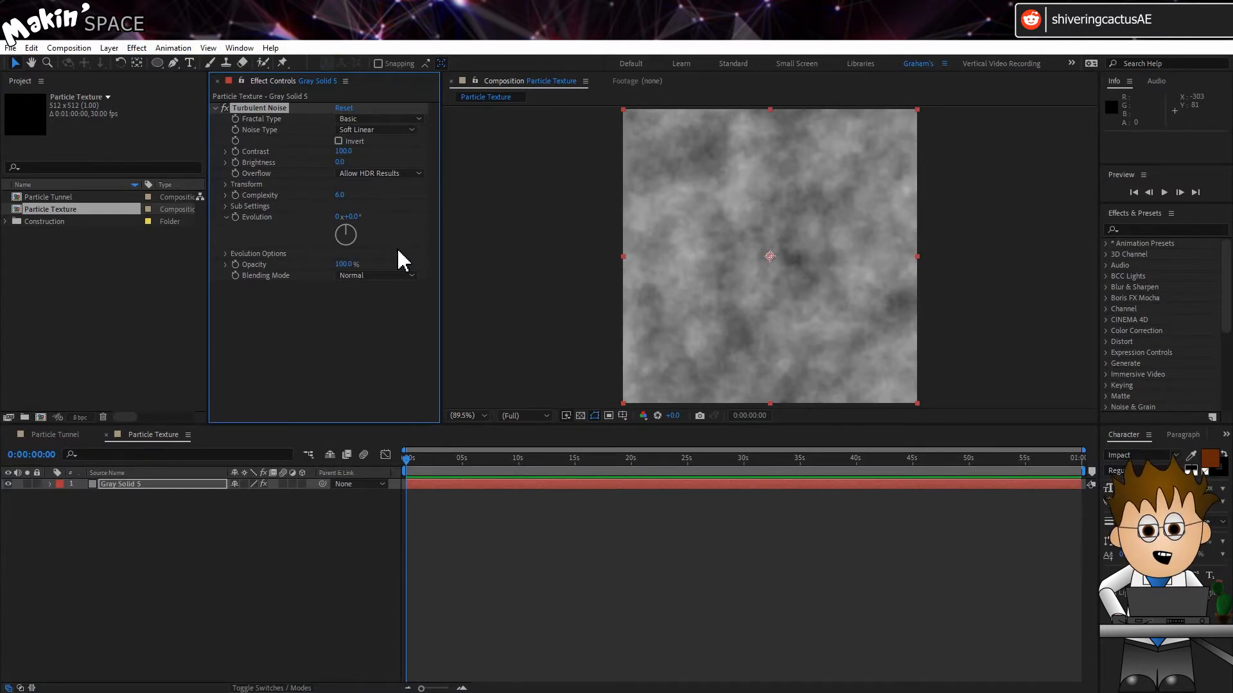
Set Turbulent Noise to Dynamic fractal type with Invert on, Contrast 273 and Brightness -28
left_click(360, 119)
left_click(385, 196)
left_click(339, 141)
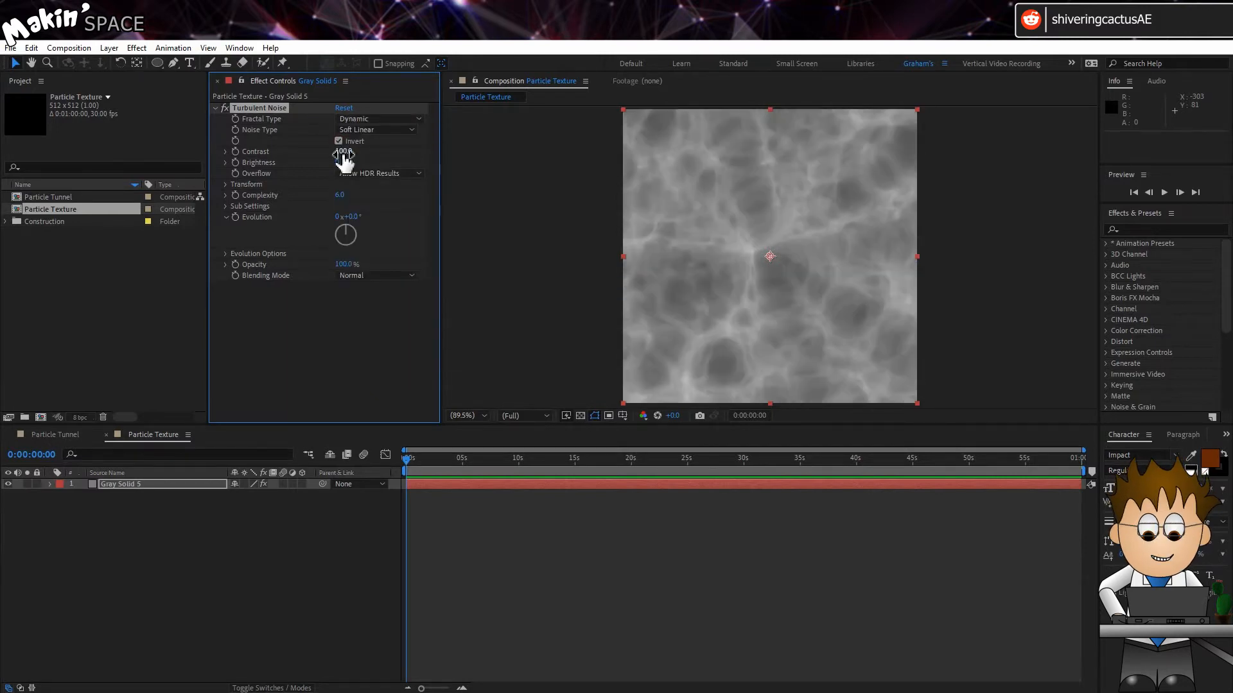
left_click_drag(347, 154, 449, 156)
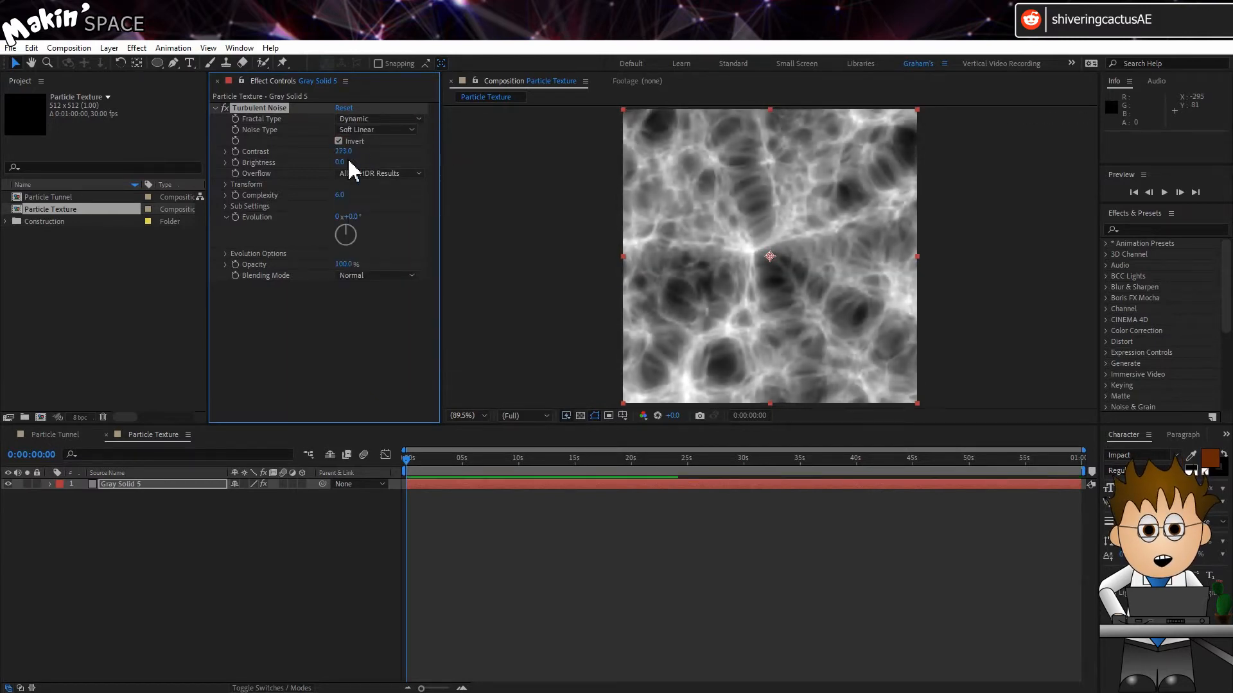
left_click_drag(330, 162, 325, 161)
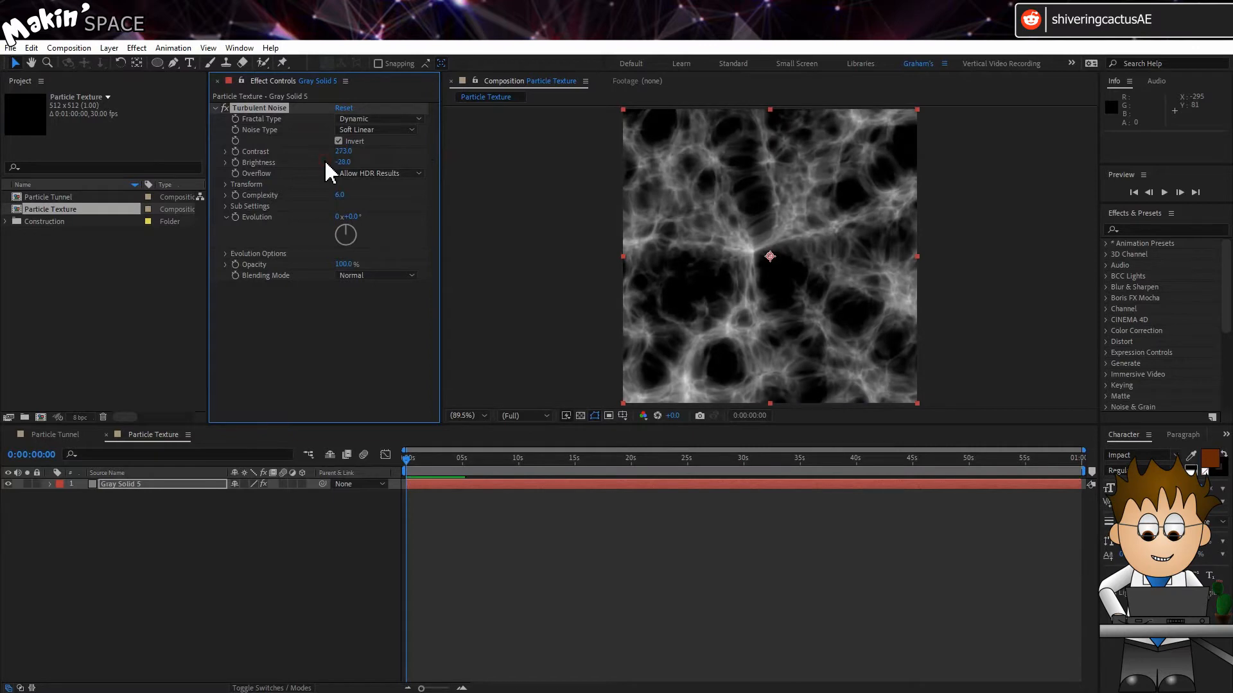
Add the expression time*1000 to the Turbulent Noise Evolution property
left_click(239, 218, "alt")
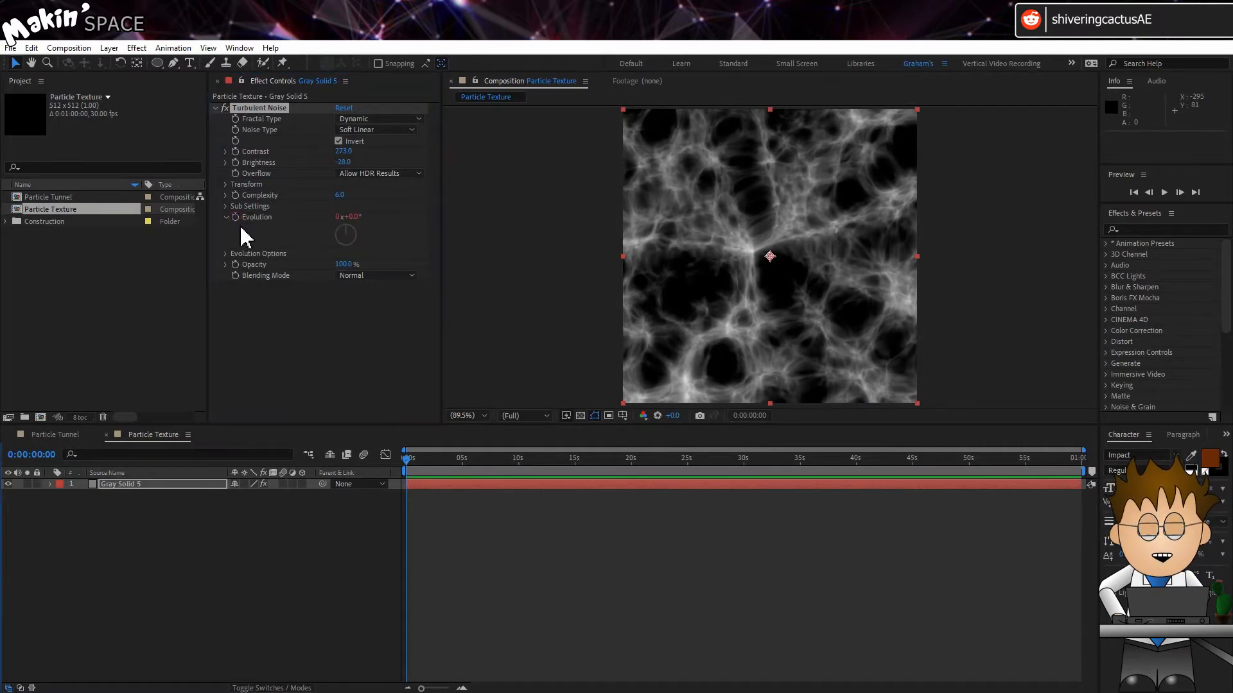
type("time*10")
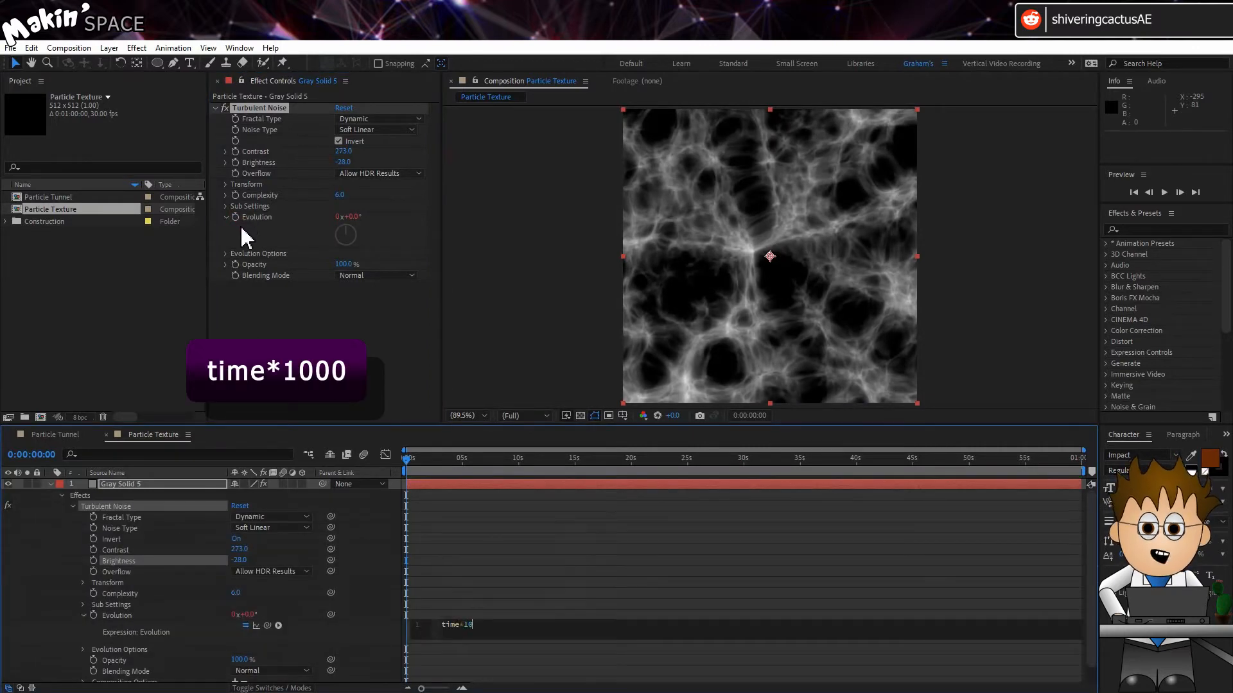
left_click(269, 305)
left_click_drag(408, 462, 474, 455)
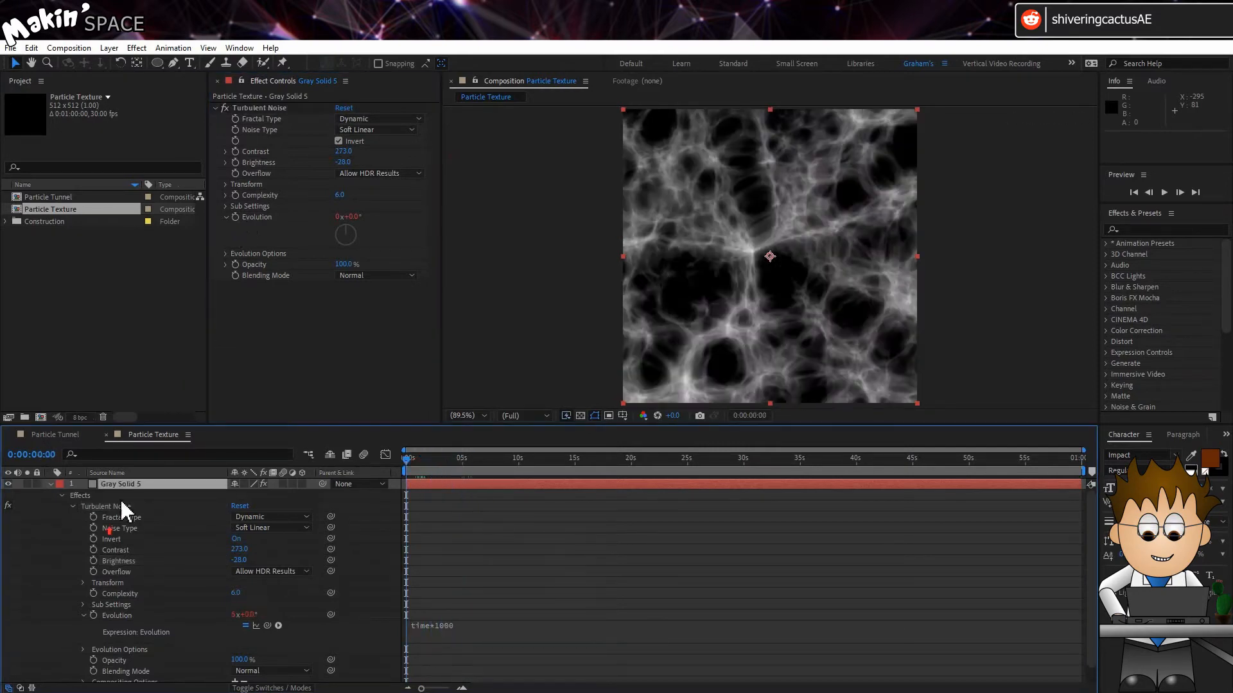
Duplicate the solid and delete the Turbulent Noise effect from the top copy
left_click(122, 486)
left_click(32, 49)
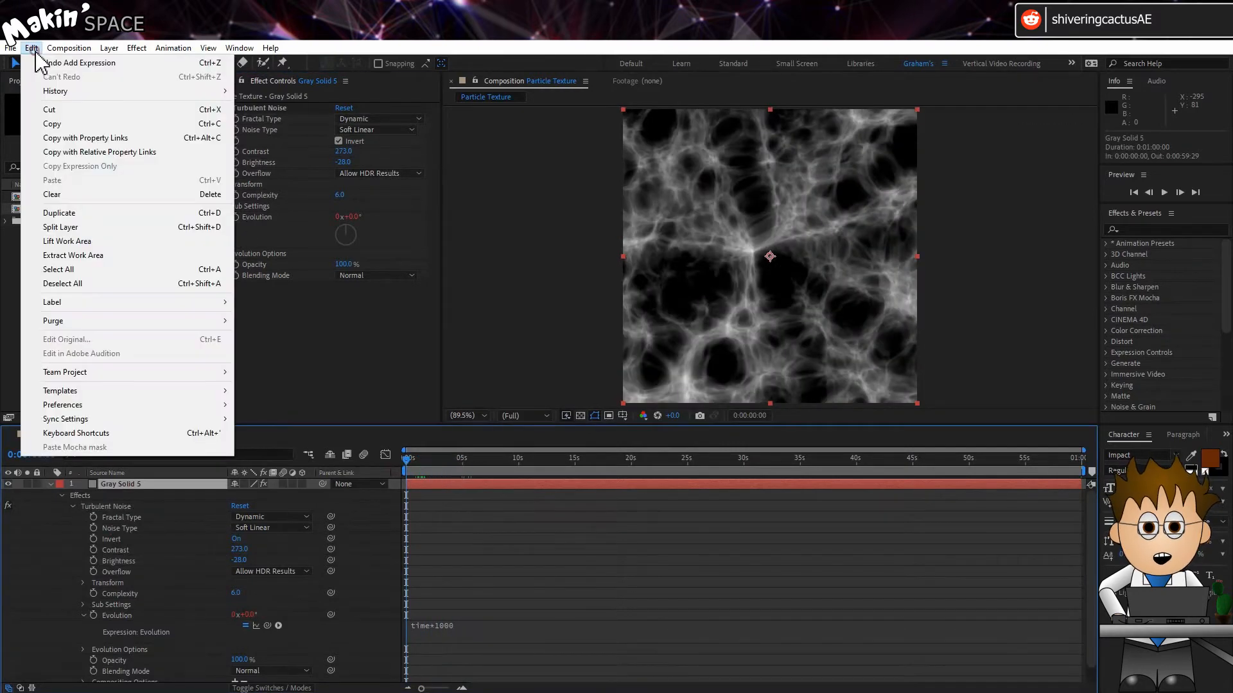
left_click(92, 217)
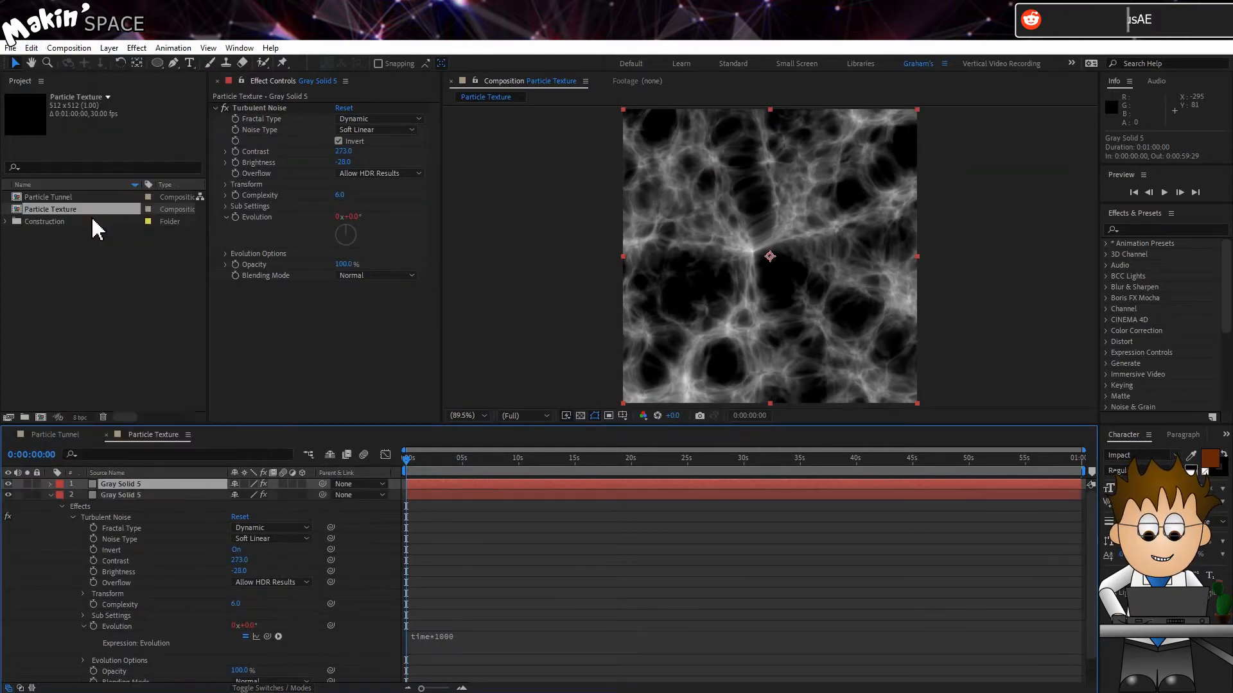
left_click(257, 110)
key("Delete")
Rename the bottom layer Noise and the top layer Cutout
left_click(149, 494)
key("Return")
type("Noise")
key("Return")
left_click(146, 486)
key("End")
key("Home")
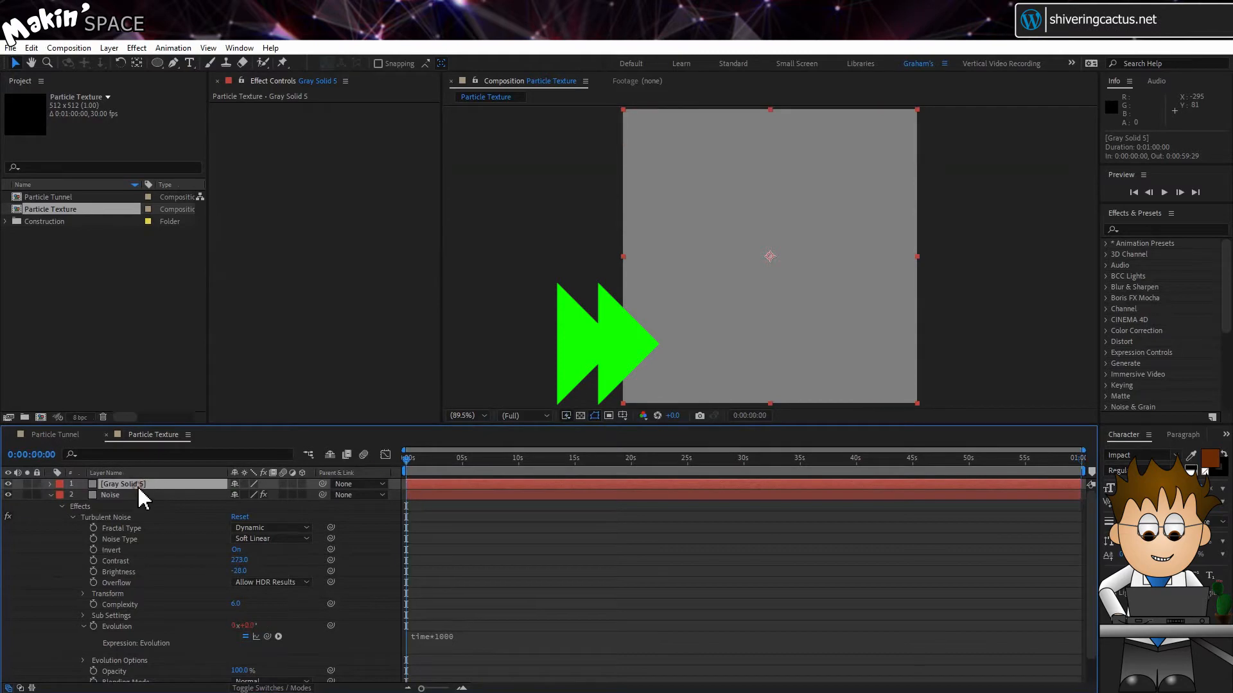
key("Return")
type("Cutout")
key("Return")
Apply the Circle effect from Generate to the Cutout layer
left_click(139, 49)
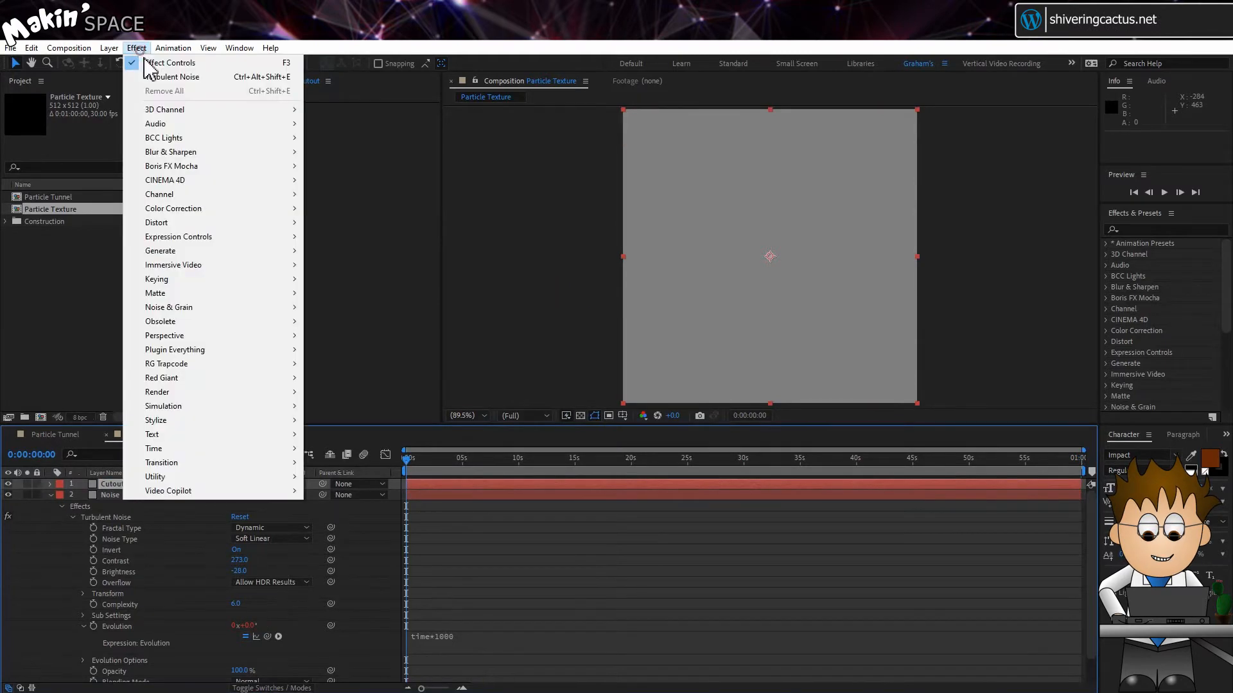
left_click(217, 251)
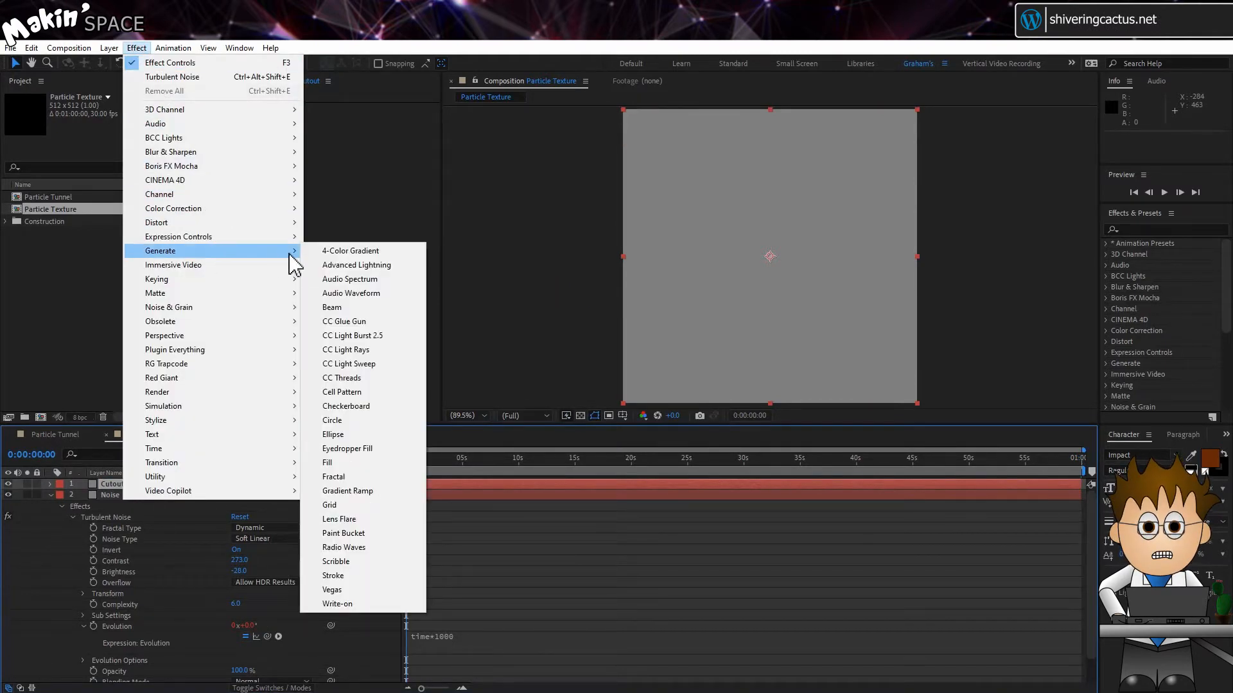
left_click(388, 423)
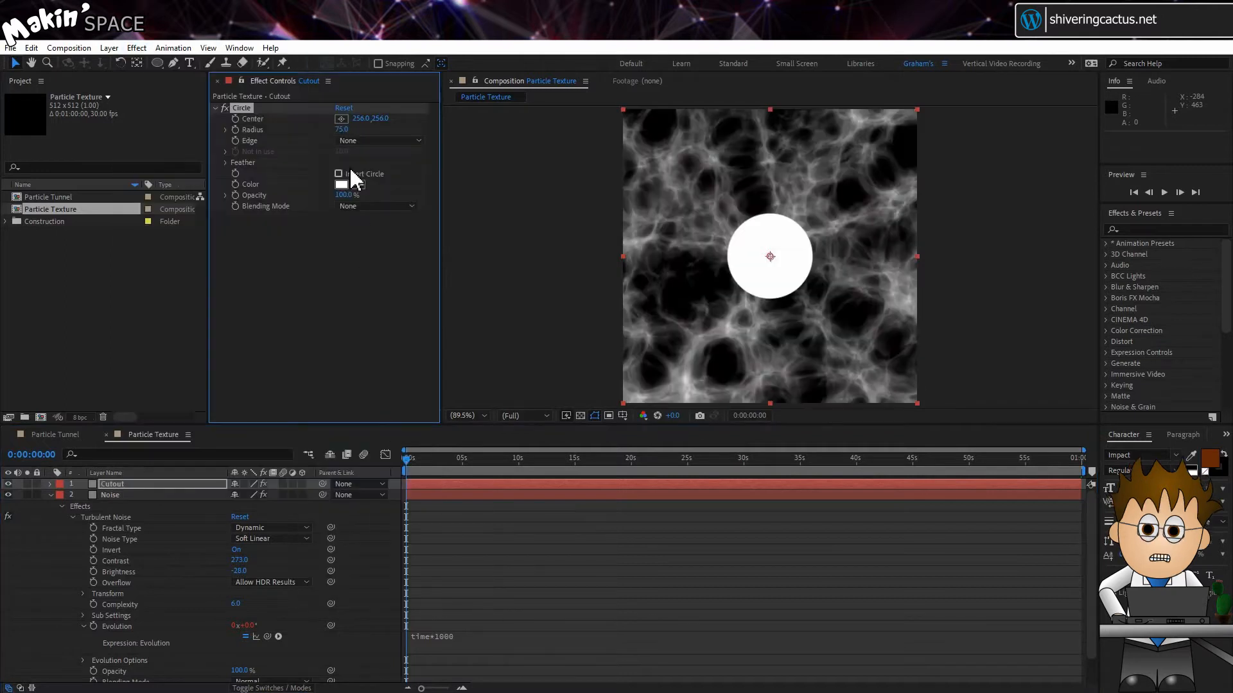
Set the Circle's Feather Outer Edge to 15
left_click(226, 163)
left_click(340, 174)
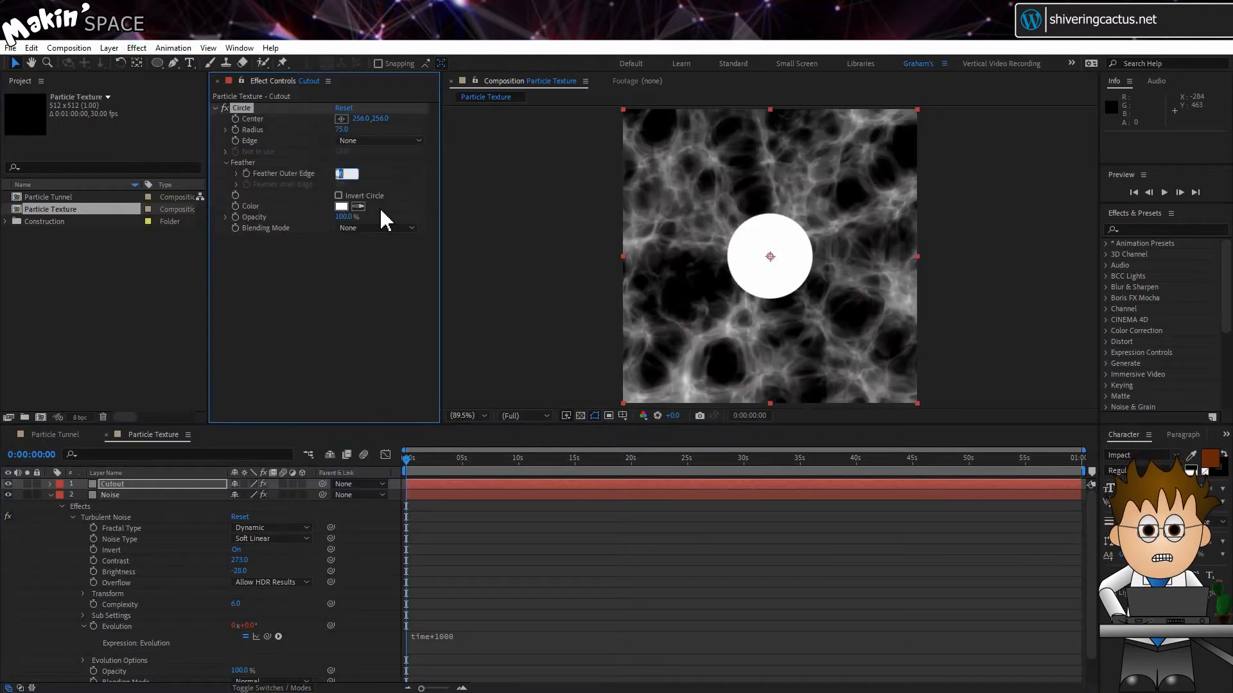
key("Return")
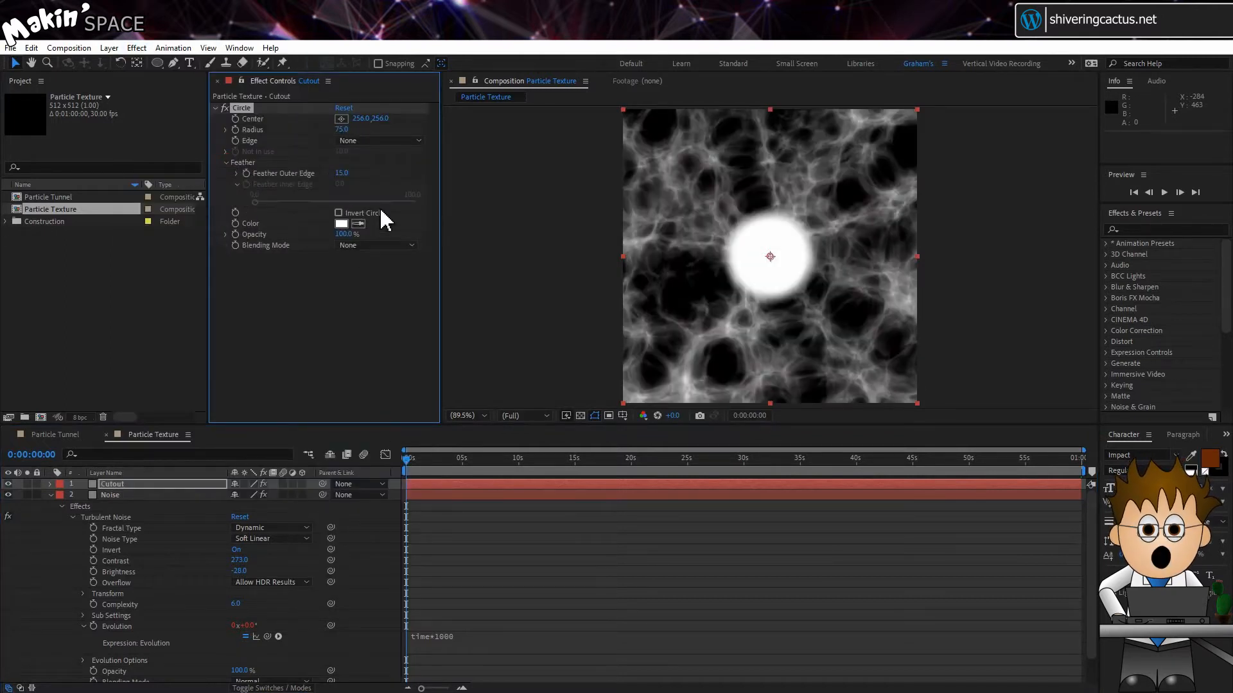
Enable Invert Circle and set the Circle's Blending Mode to Stencil Alpha
left_click(338, 213)
left_click(360, 244)
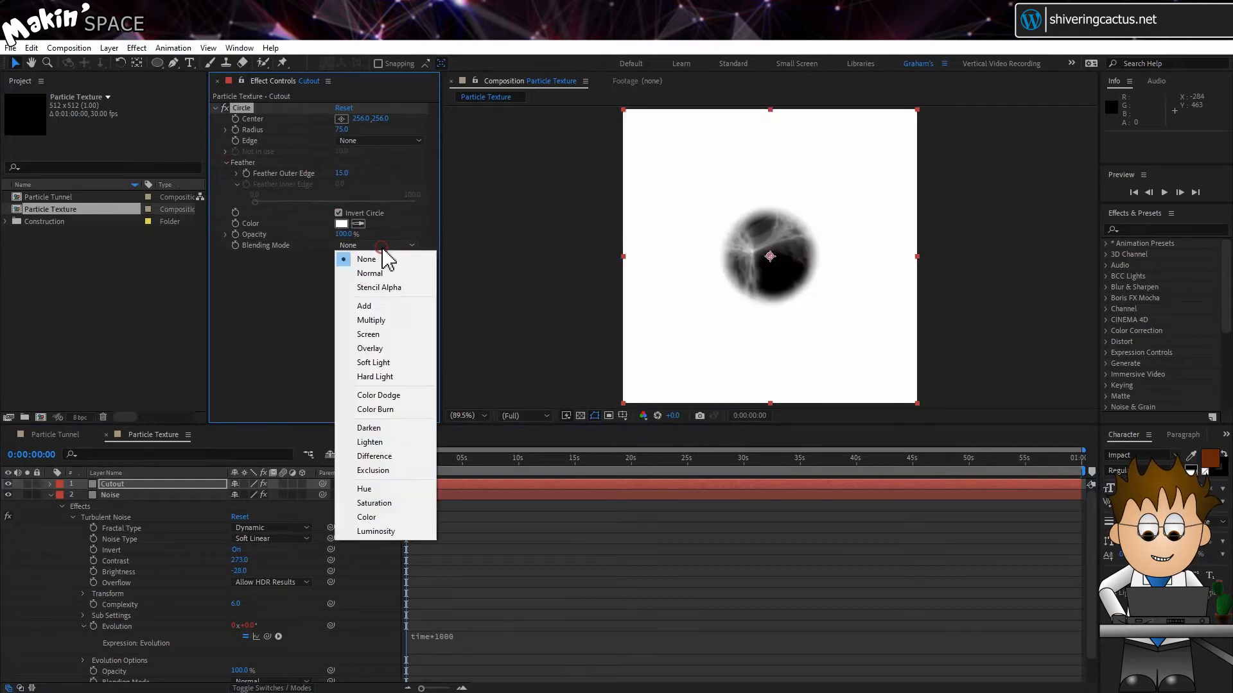
left_click(408, 289)
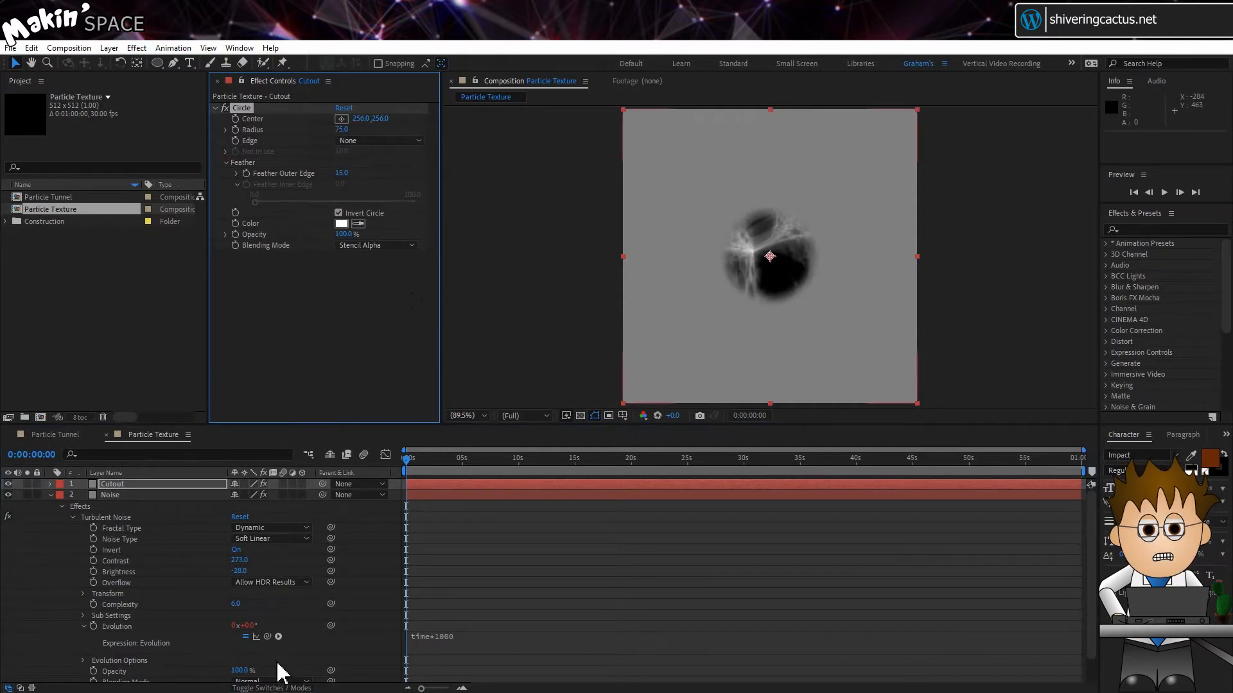
Make the Cutout layer an adjustment layer so it masks the noise below
left_click(285, 689)
left_click(299, 689)
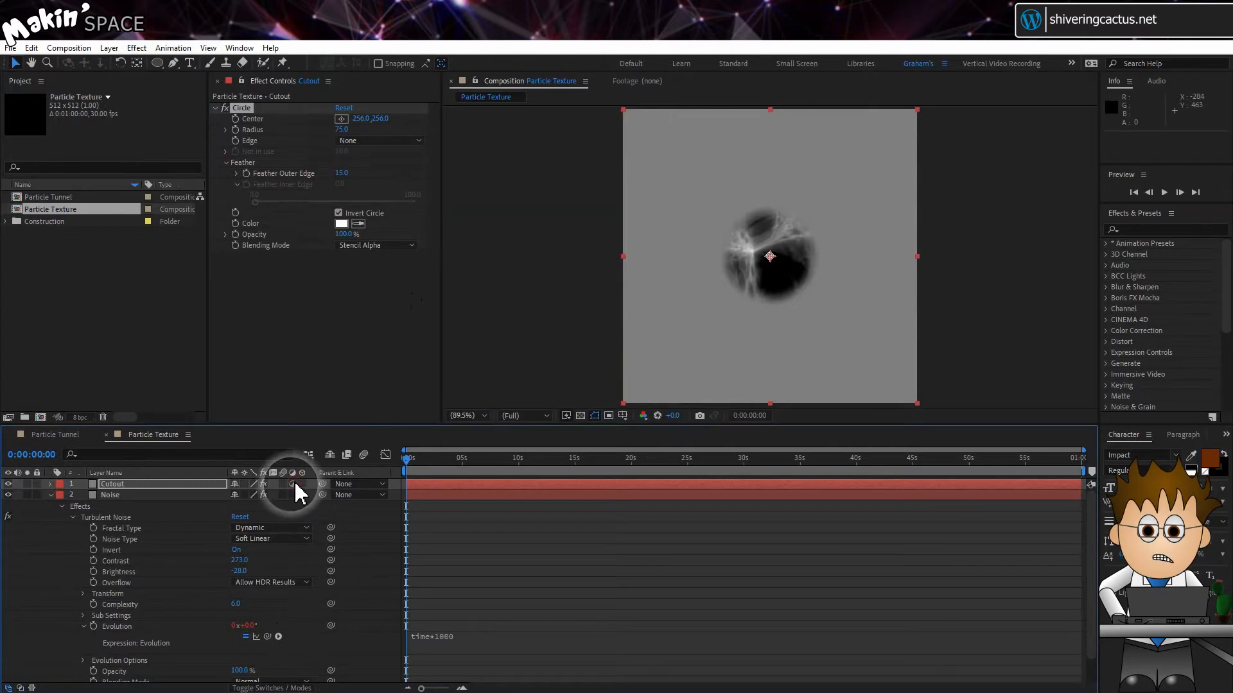
left_click(293, 485)
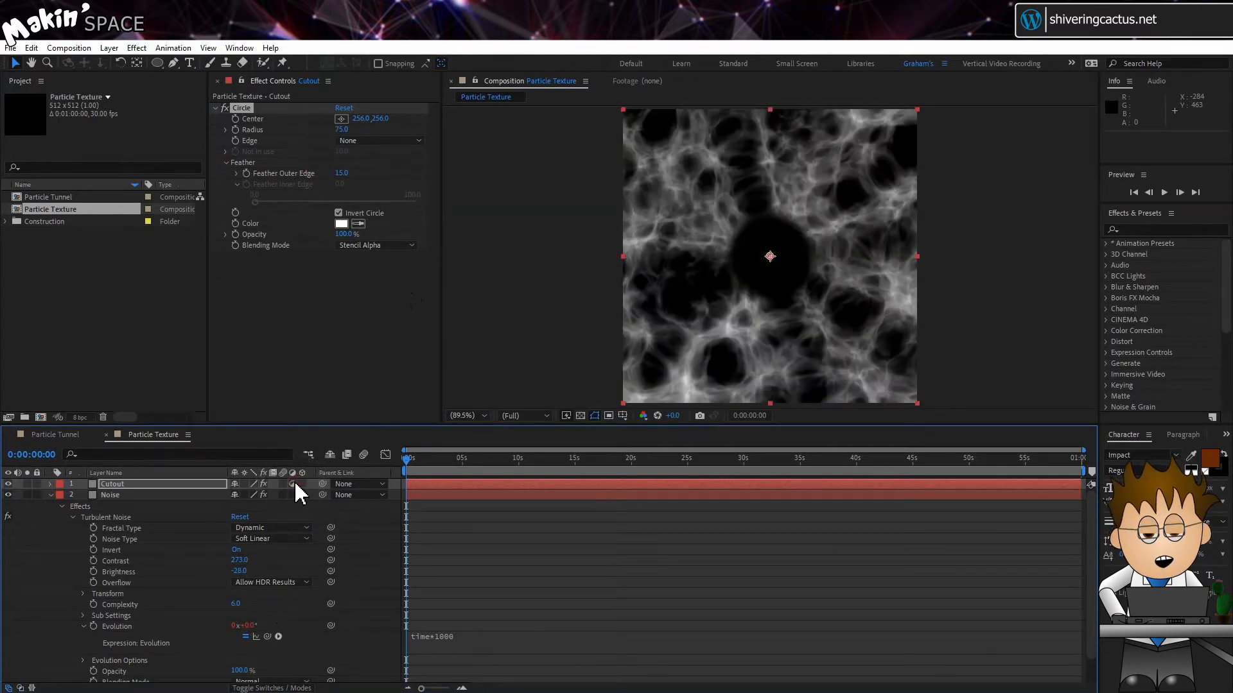
left_click(581, 417)
left_click(581, 416)
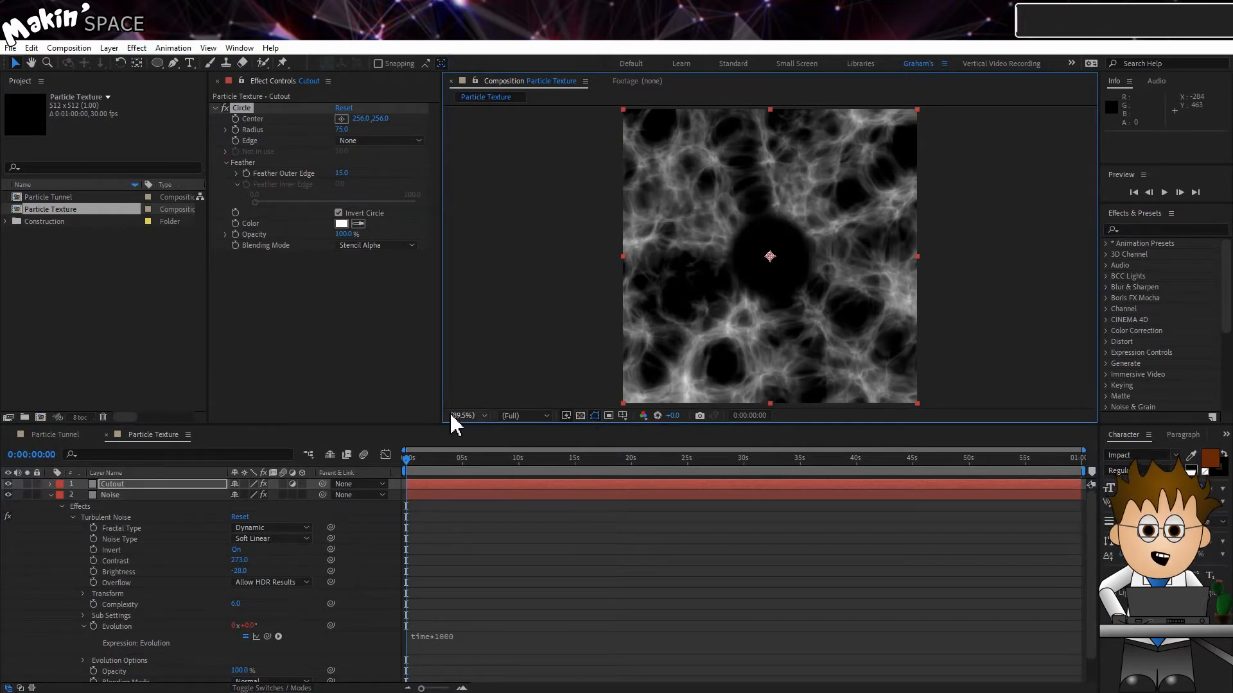
Place the Particle Texture composition into the Particle Tunnel composition as a hidden layer
left_click(49, 434)
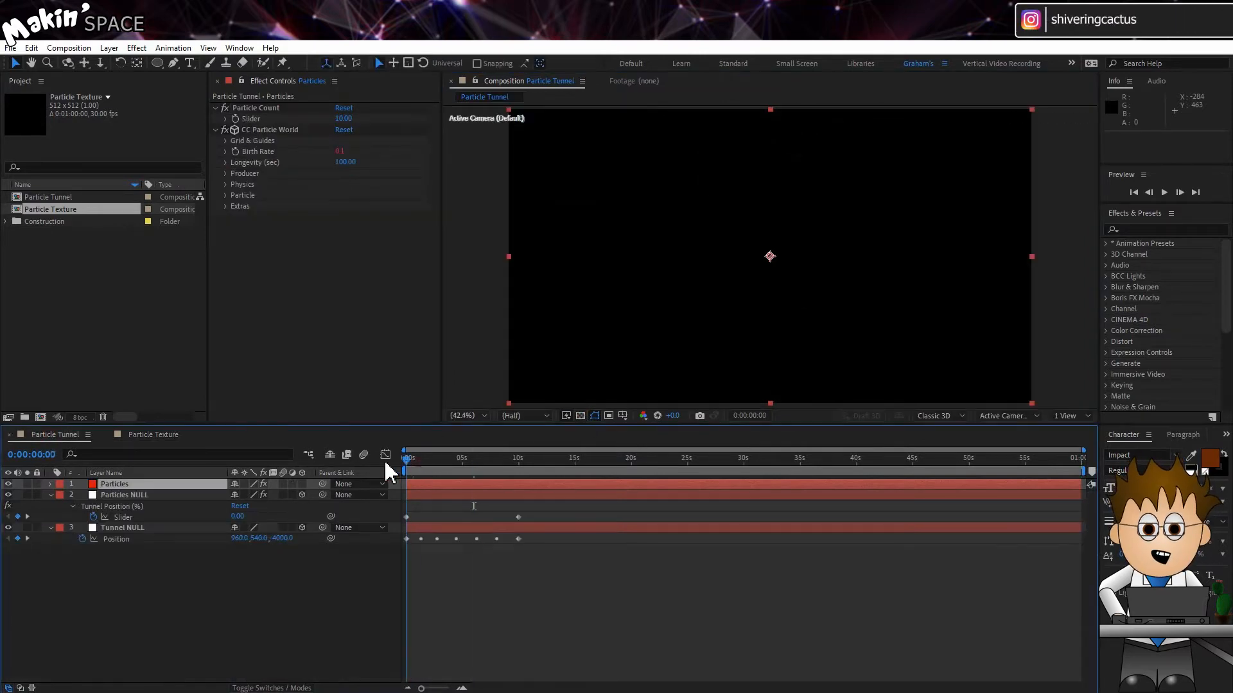
left_click(56, 209)
left_click_drag(56, 208, 118, 575)
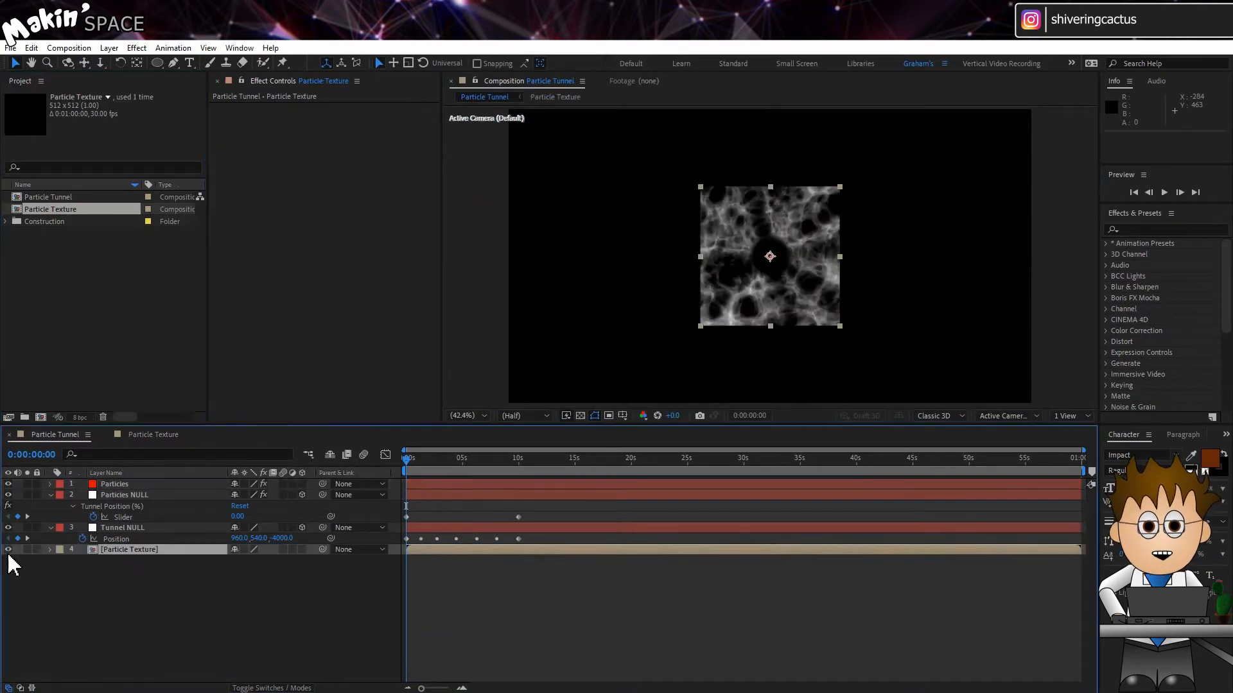
left_click(8, 550)
Set the Particles layer's CC Particle World Particle Type to Textured Faded Disc
left_click(142, 486)
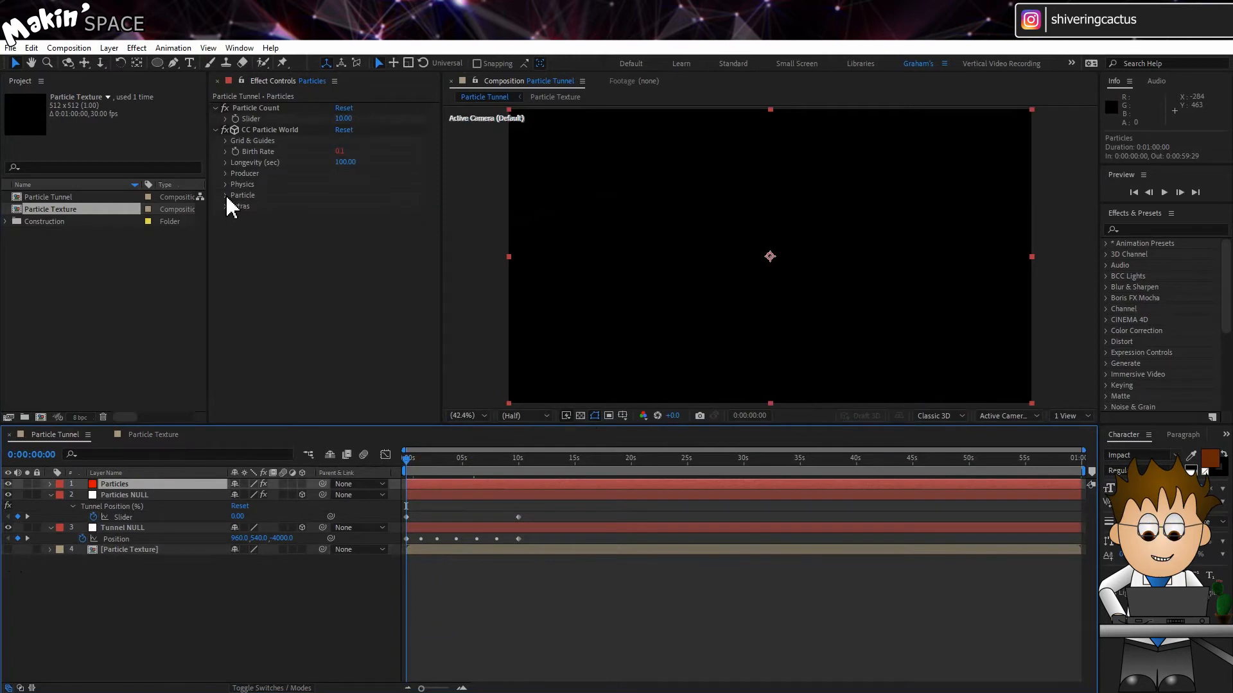
left_click(226, 196)
left_click(399, 206)
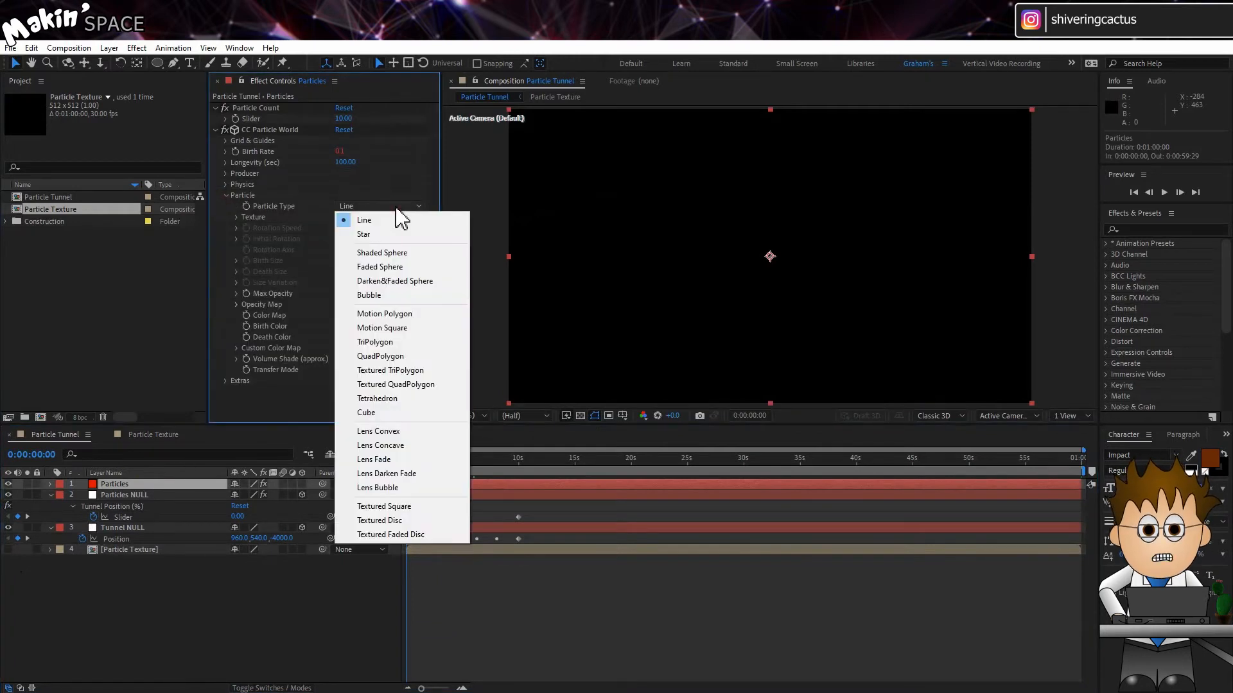
left_click(444, 536)
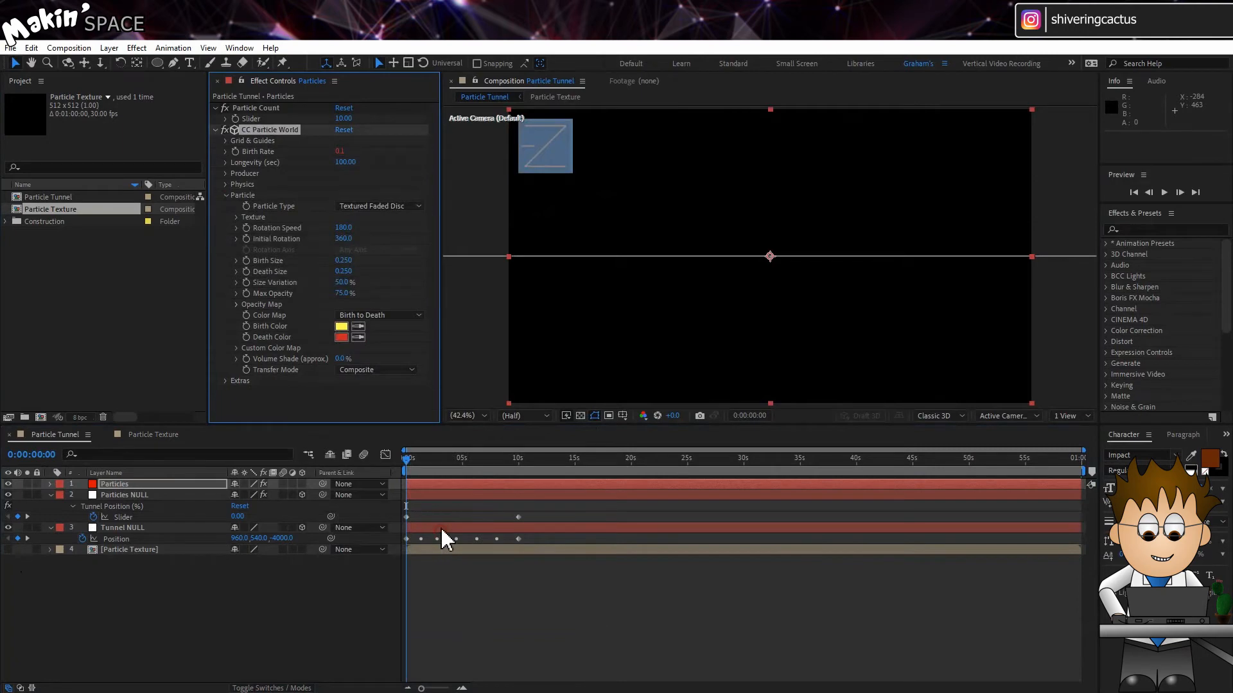
Set the particle Texture Layer to the Particle Texture layer
left_click(236, 217)
left_click(355, 228)
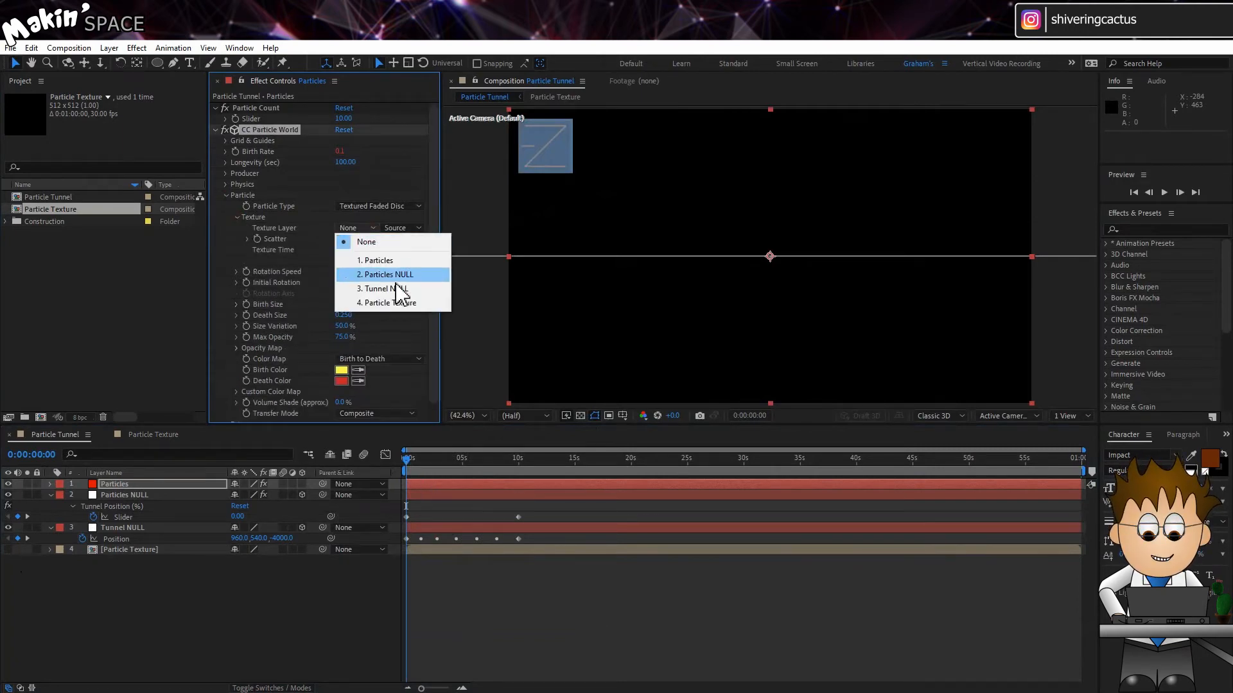
left_click(409, 304)
Set particle Rotation Speed to 45 and Birth Size and Death Size to 1
left_click(345, 272)
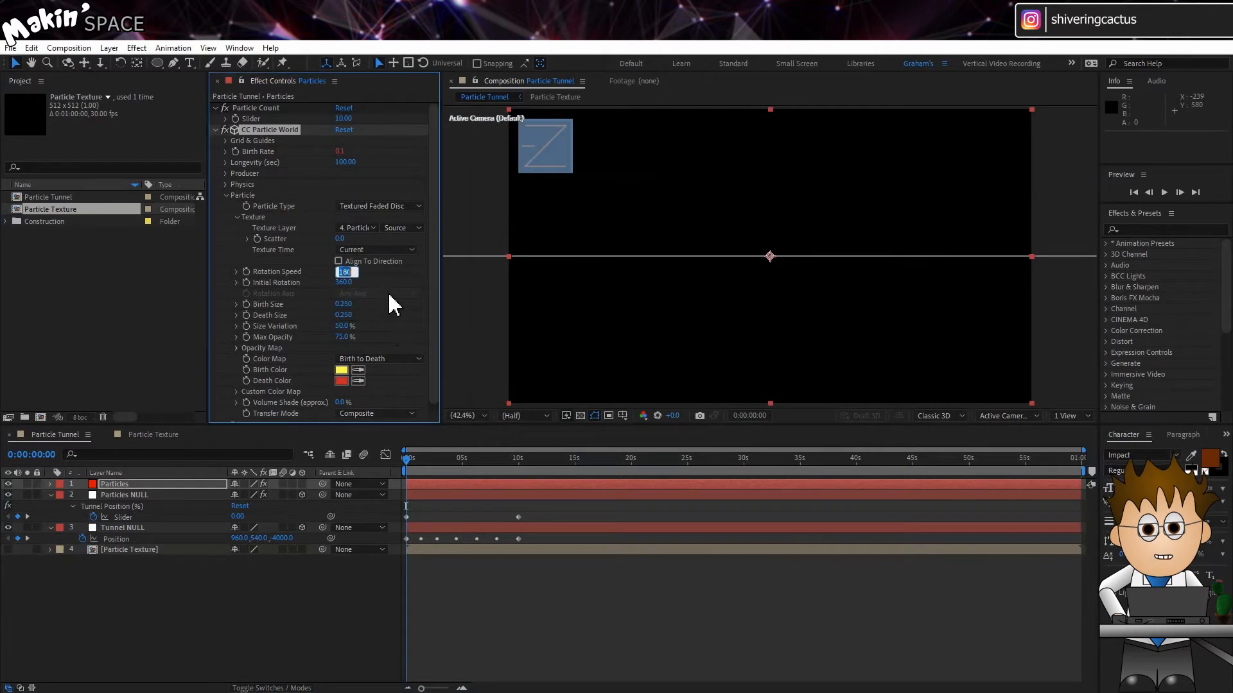
left_click(345, 305)
left_click(344, 316)
type("1")
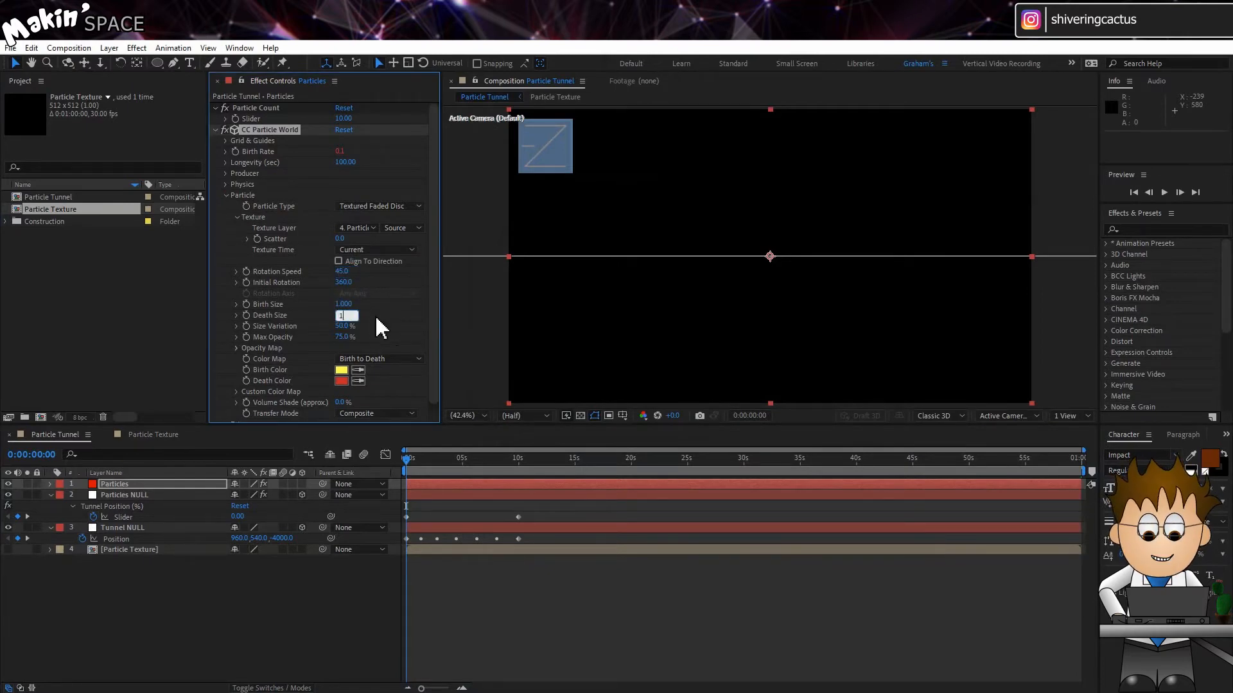
Set particle Size Variation to 20% and Max Opacity to 100%
left_click(375, 325)
left_click(344, 327)
type("2")
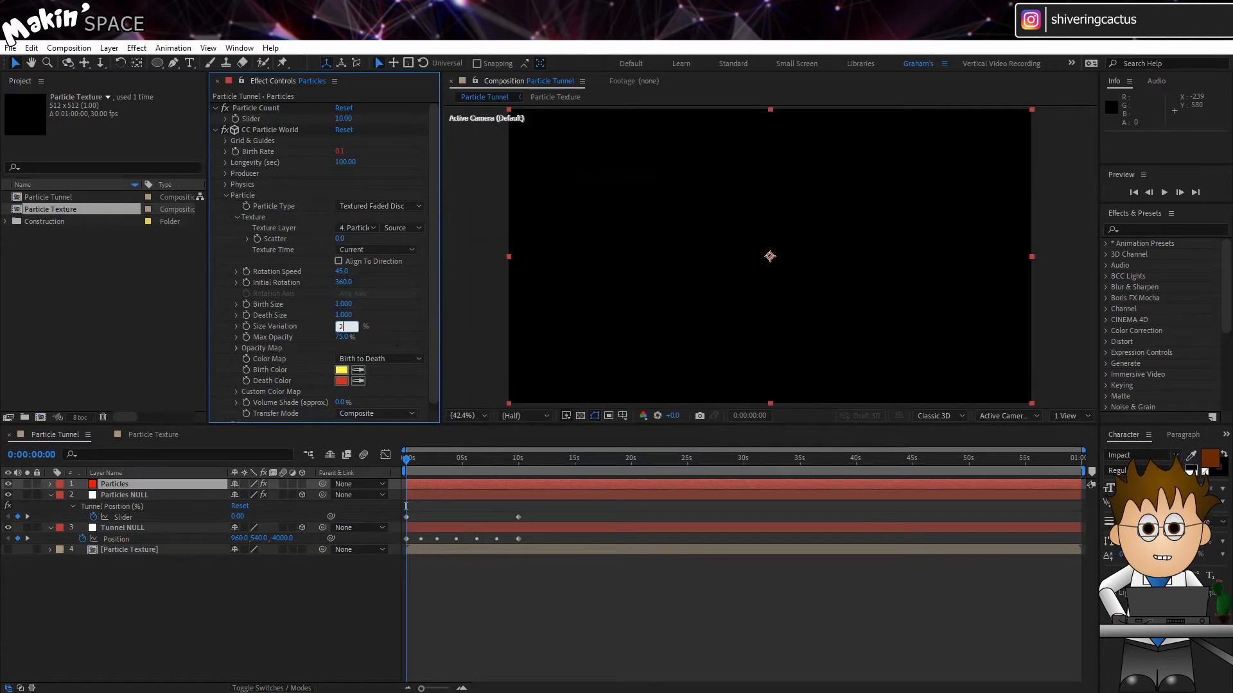
type("0")
key("Return")
left_click(346, 338)
type("1")
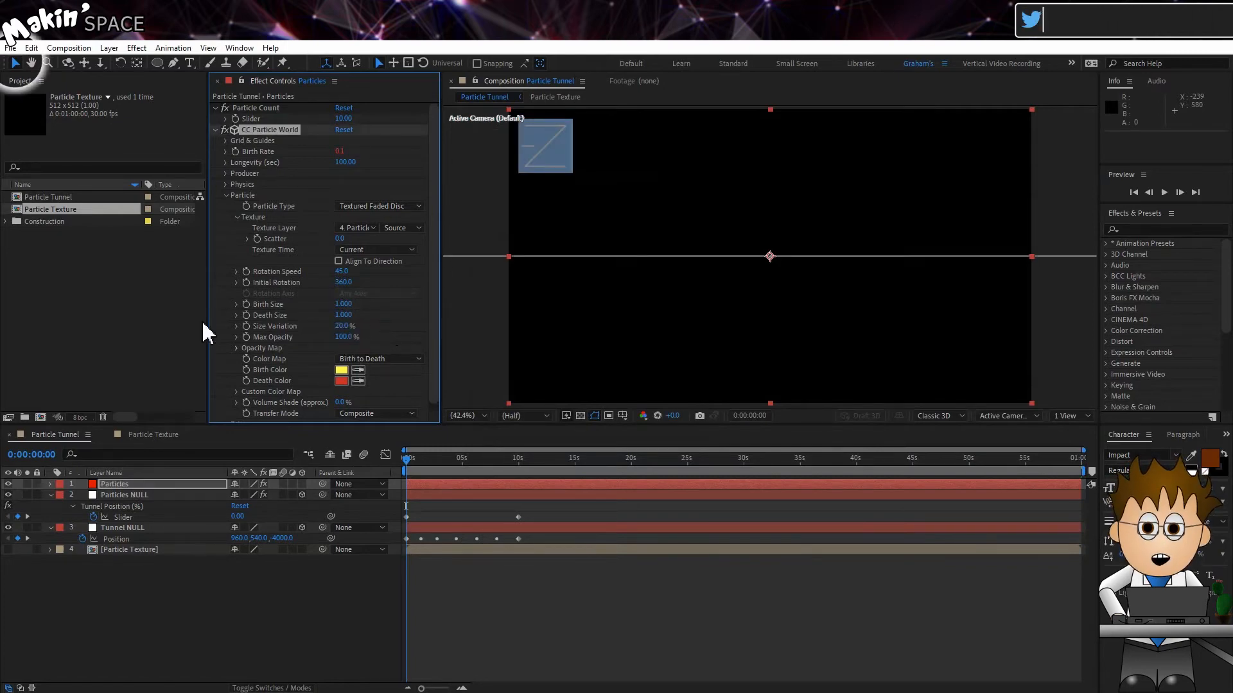
Draw a curve in the particles' Opacity Map and set the Birth Color to white
left_click(236, 348)
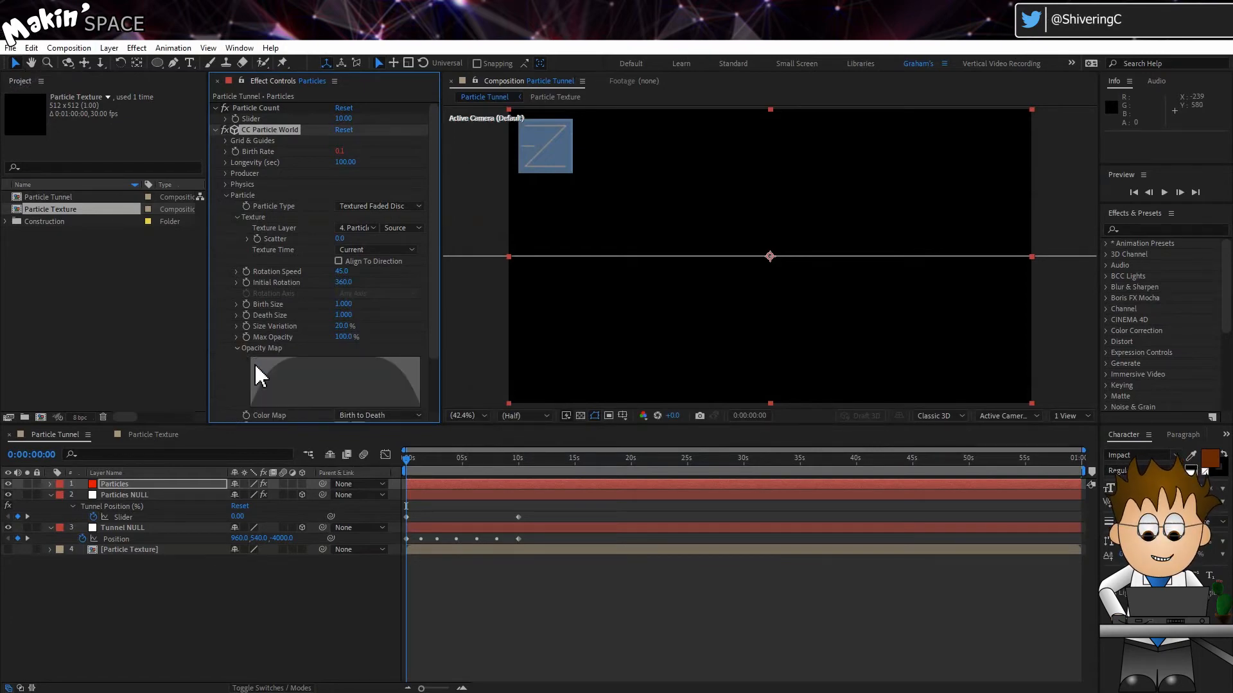
left_click_drag(377, 343, 446, 336)
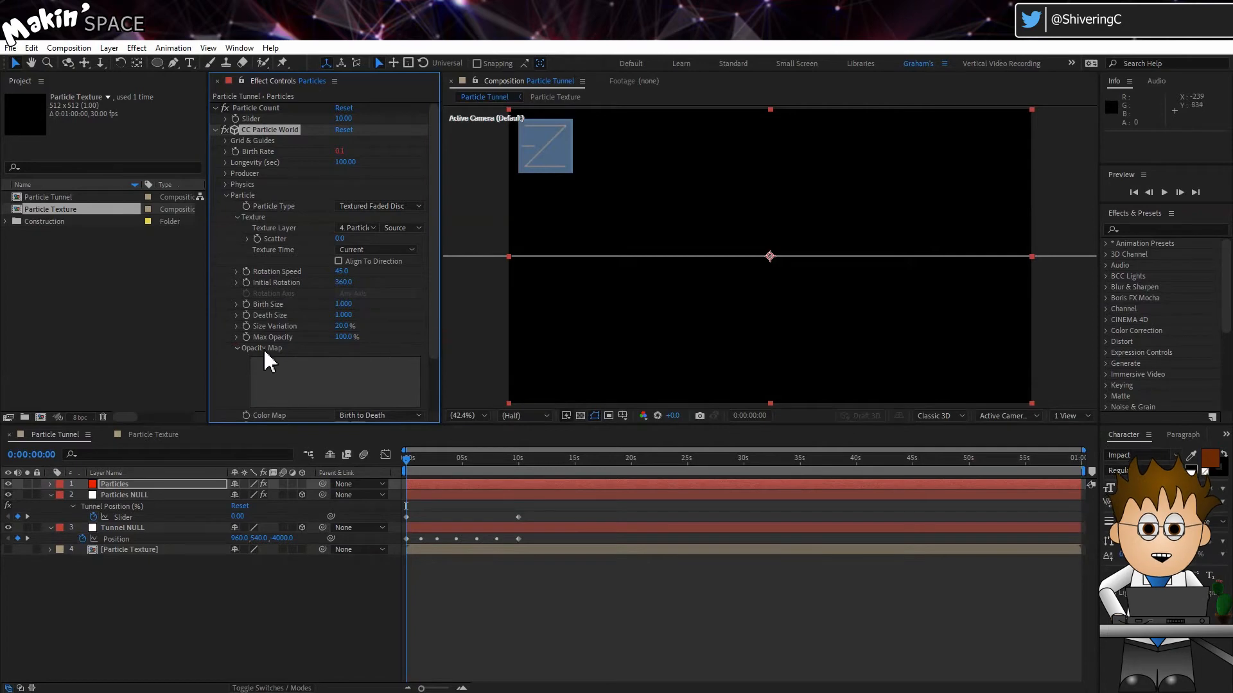
scroll(239, 367, "down", 2)
left_click(342, 361)
left_click(143, 271)
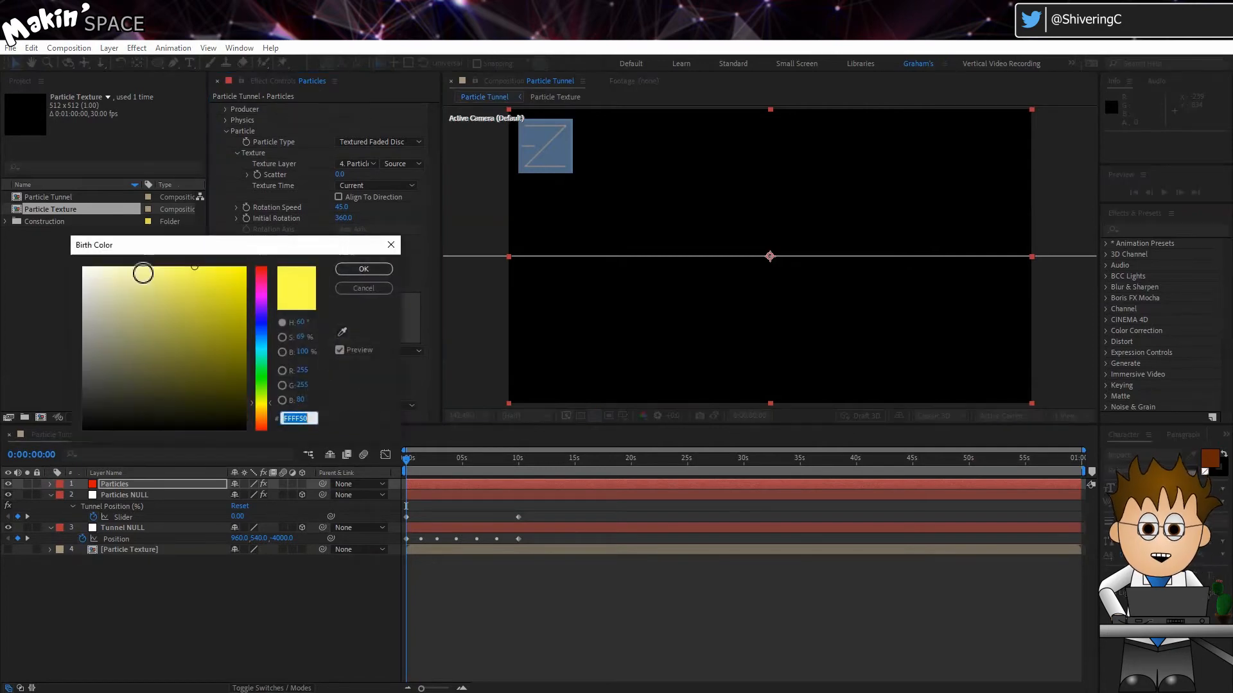
left_click(357, 269)
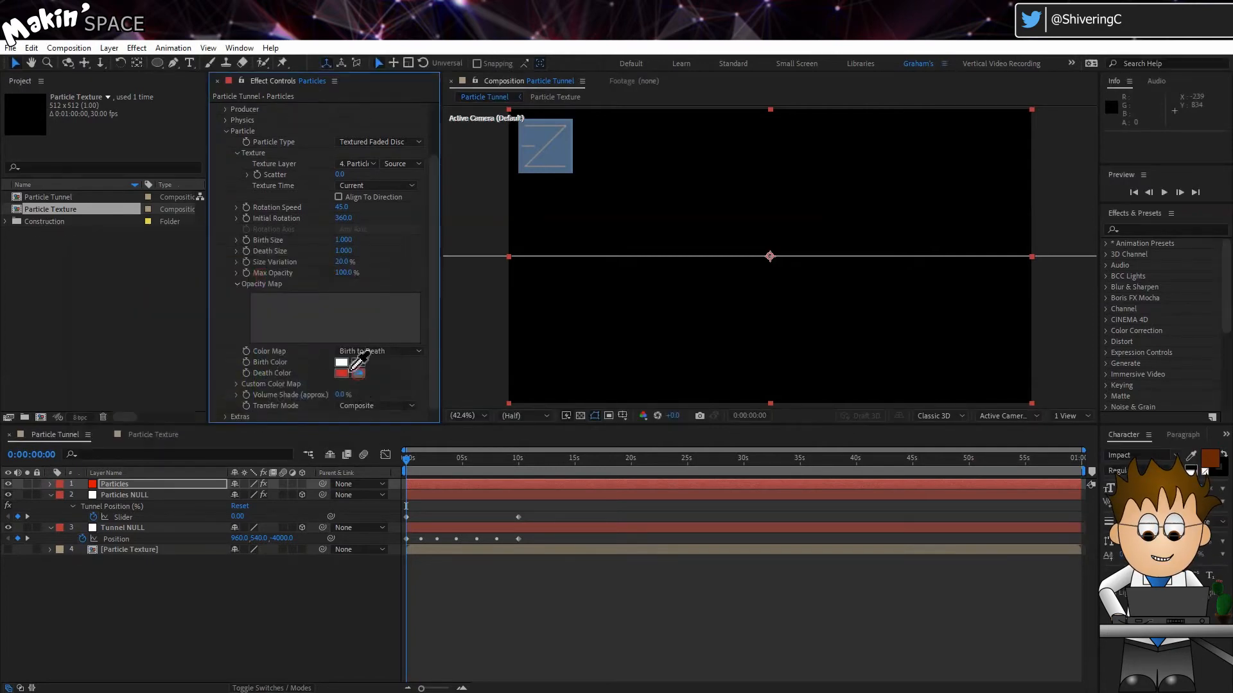
Duplicate the Particles NULL at 10 s, rename the copy Camera NULL and move it to the top of the stack
key("F2")
left_click(186, 497)
left_click_drag(422, 457, 518, 459)
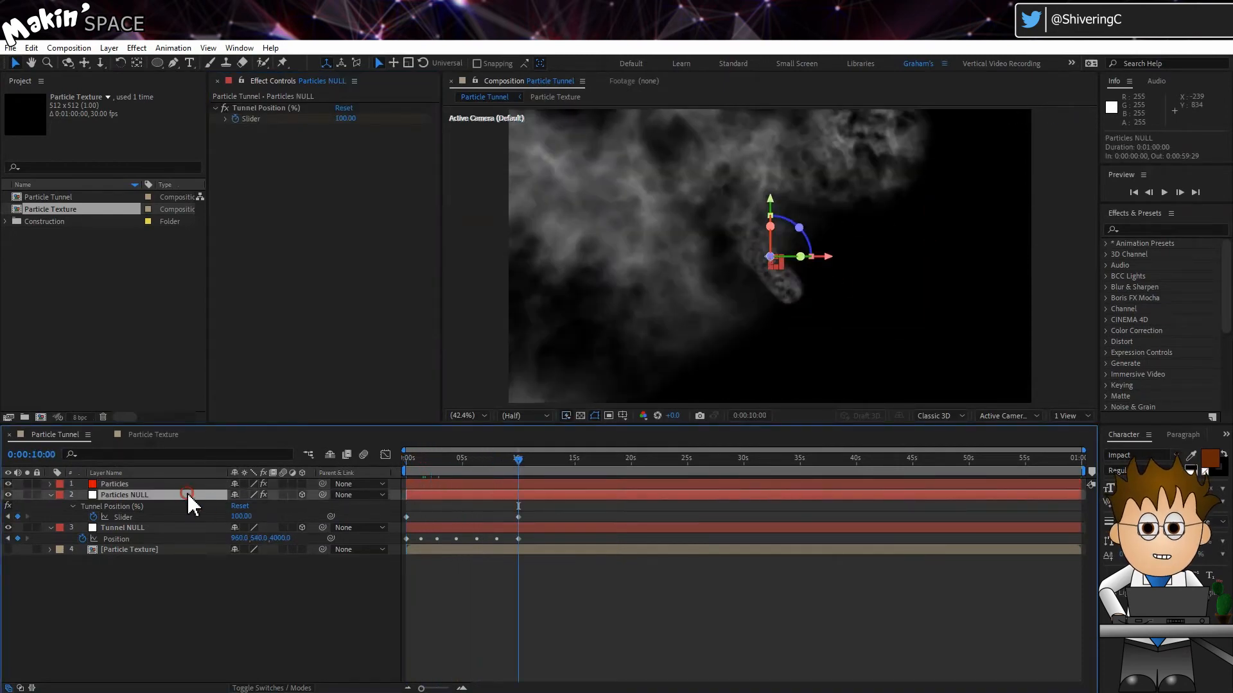
left_click(33, 48)
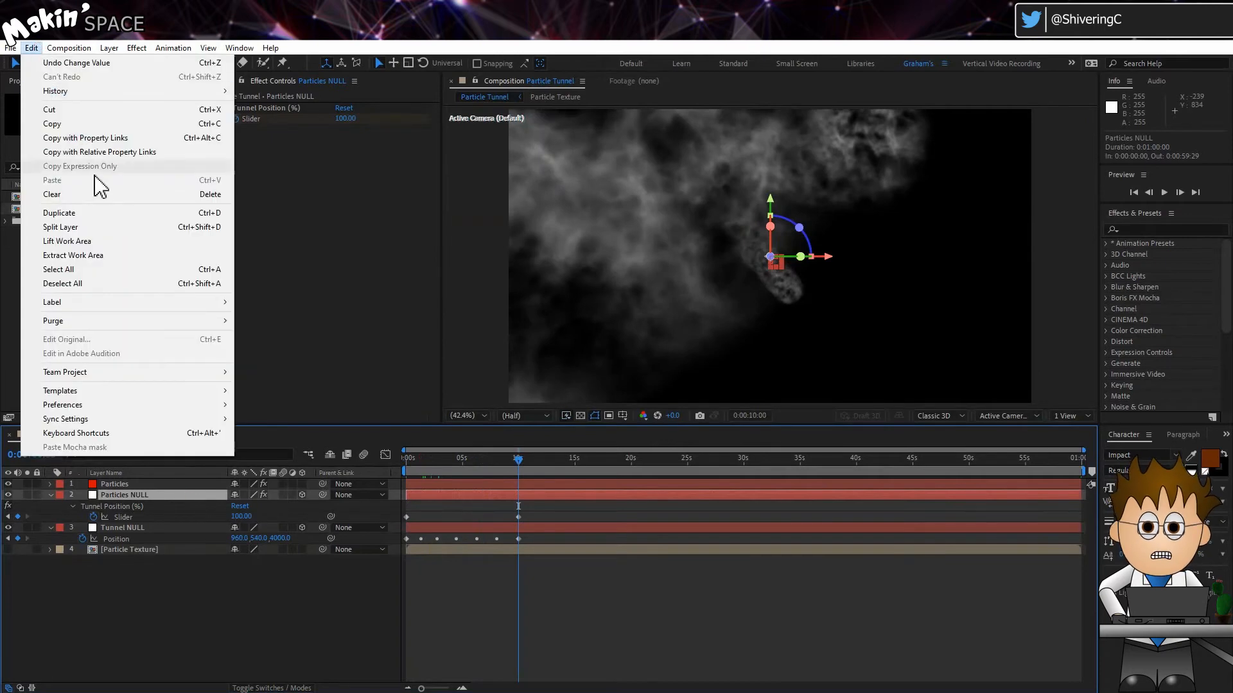
left_click(111, 213)
key("Return")
type("Camera NULL")
key("Return")
left_click_drag(129, 495, 132, 481)
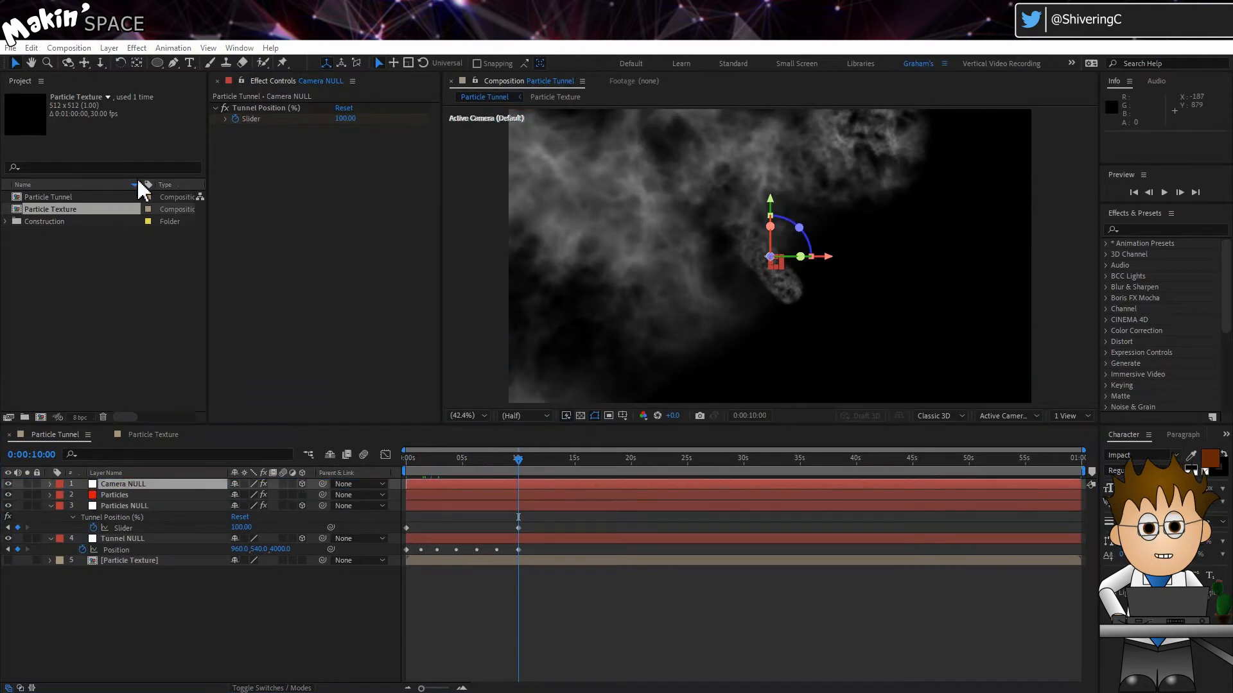
Create a new camera and parent it to the Camera NULL layer
left_click(109, 49)
mouse_move(160, 63)
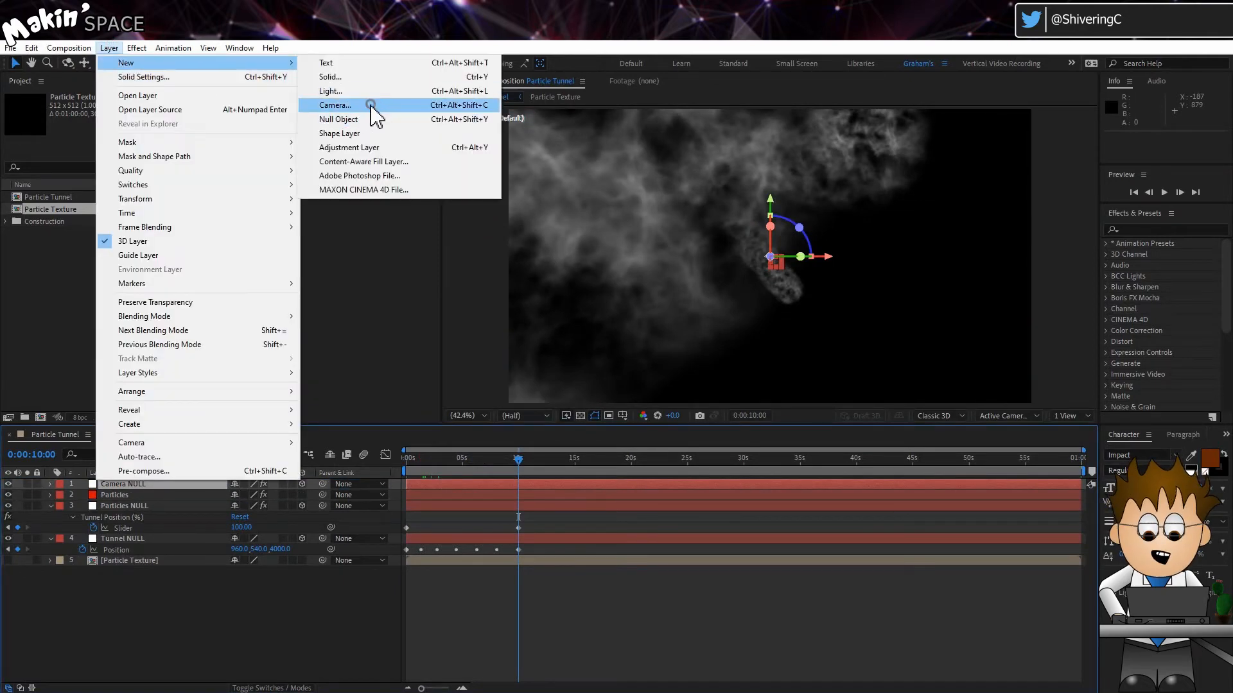
left_click(371, 106)
left_click(745, 506)
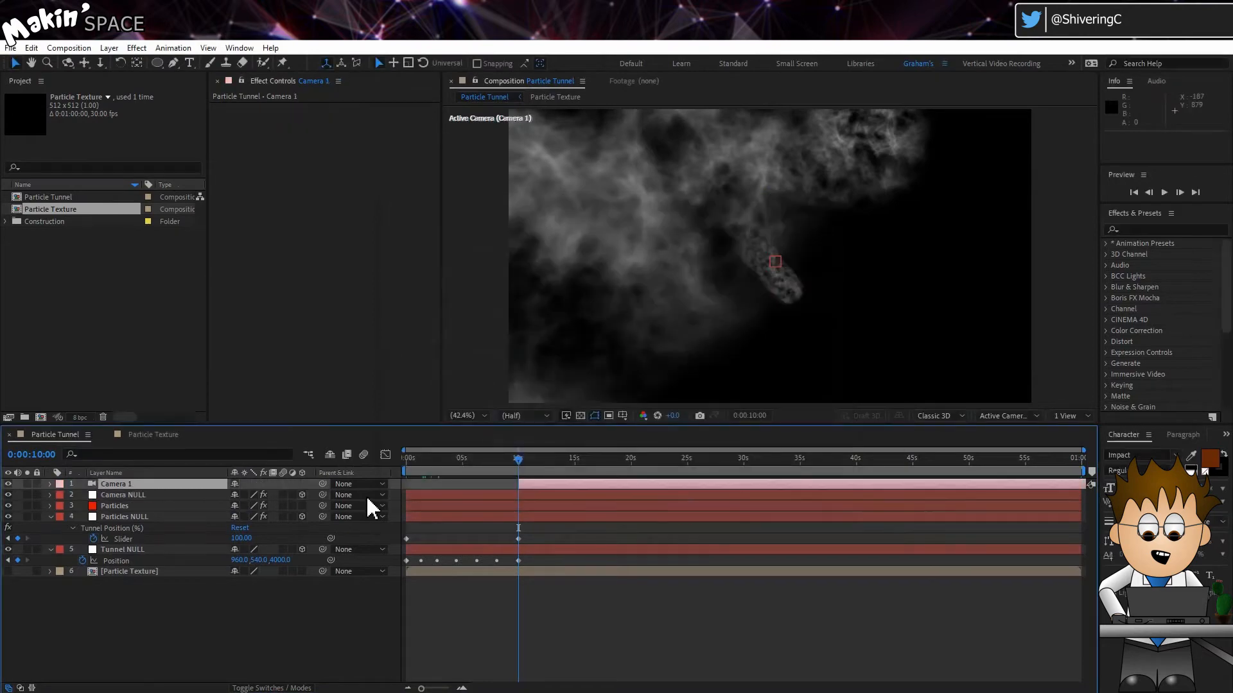
left_click_drag(323, 484, 151, 501)
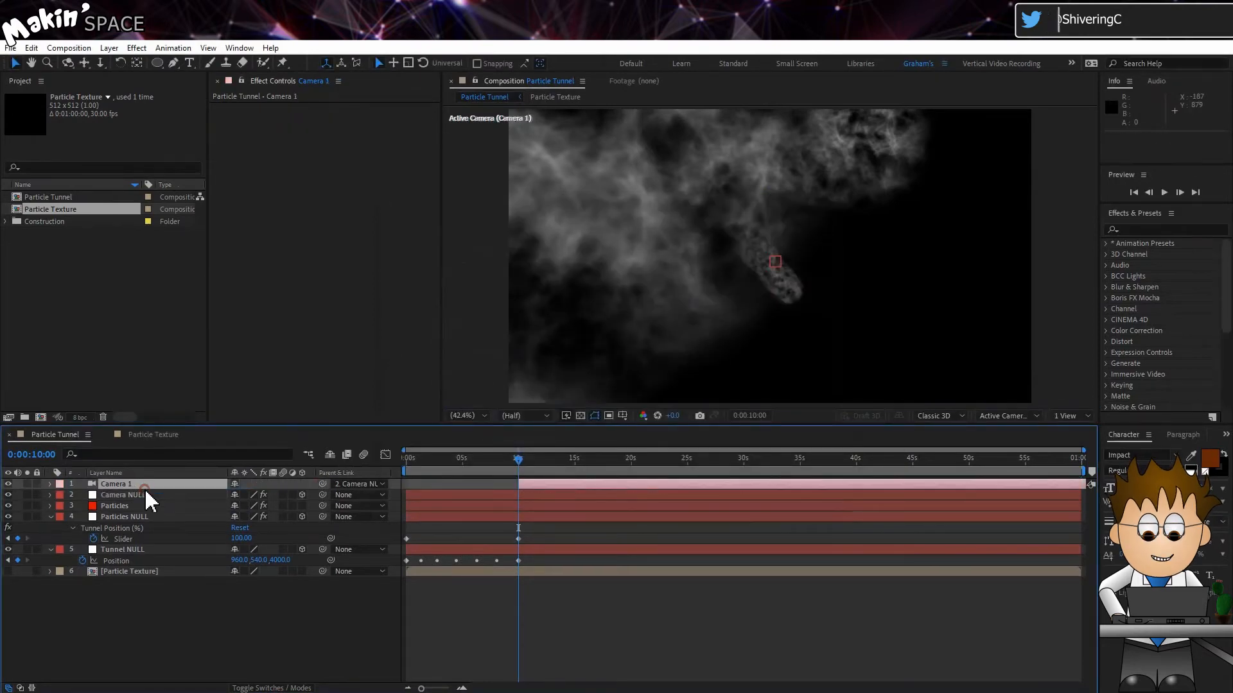
Set Camera 1's Position and Point of Interest values to 0
key("p")
left_click(267, 495)
type("0")
key("Return")
left_click(51, 485)
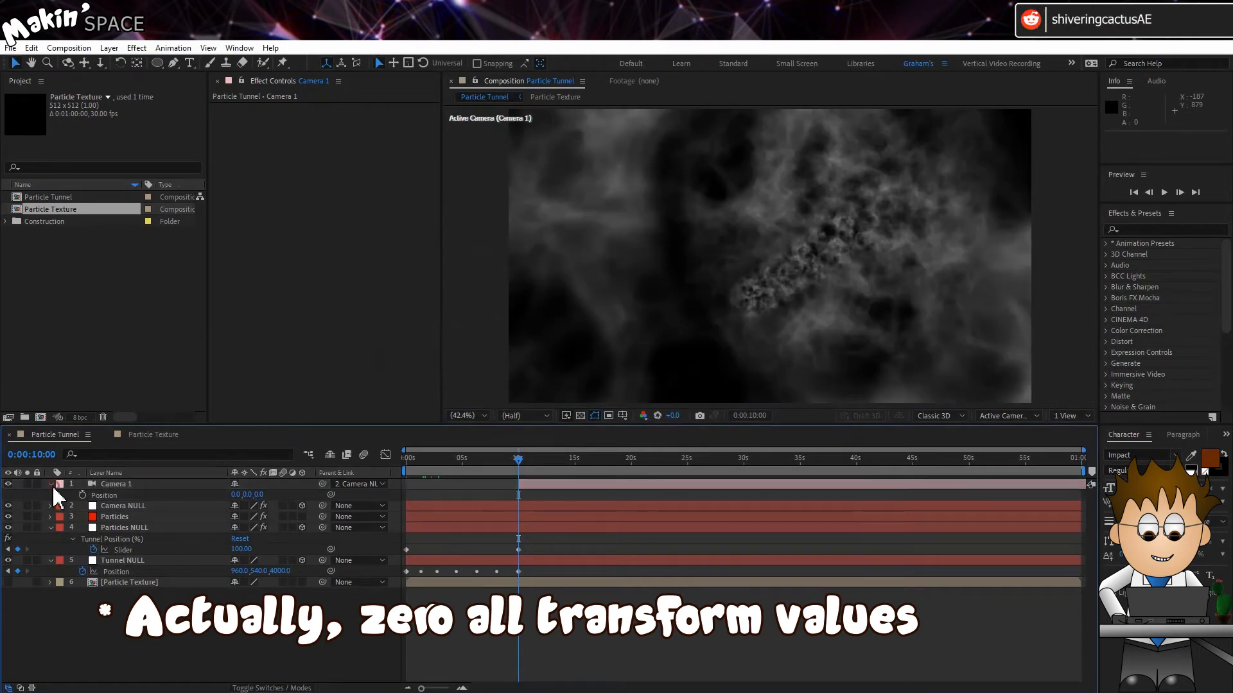
left_click(51, 485)
left_click(266, 506)
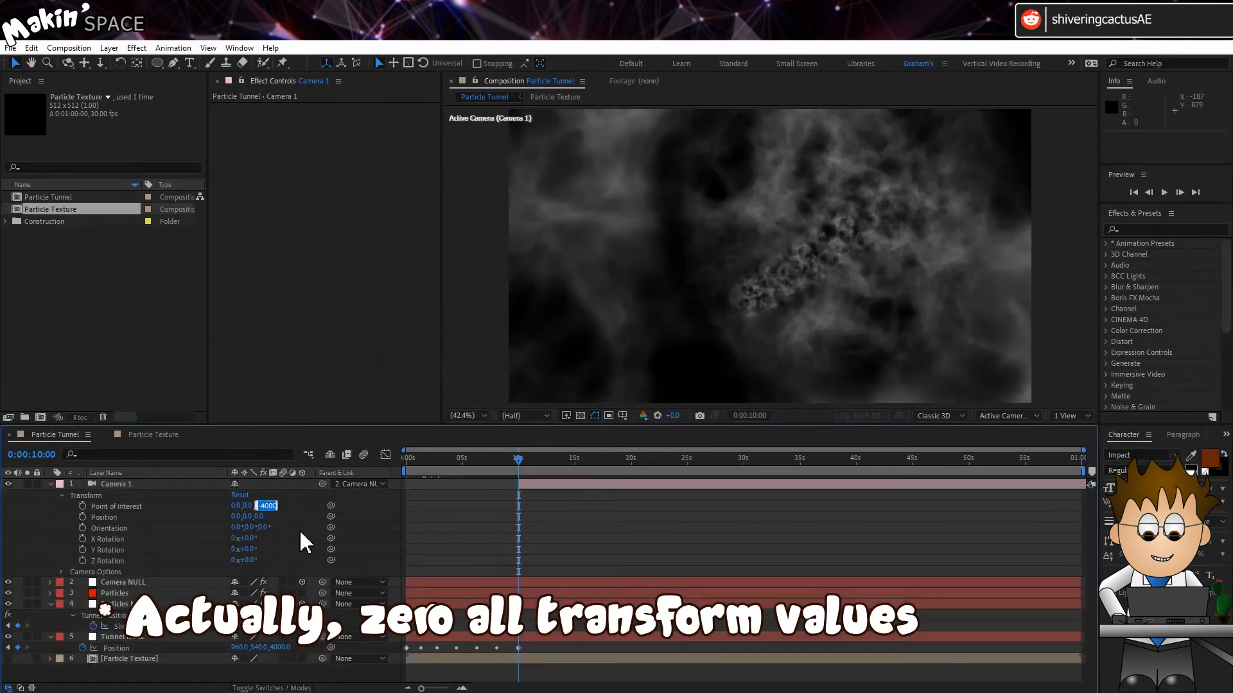
type("0")
key("Return")
left_click(49, 483)
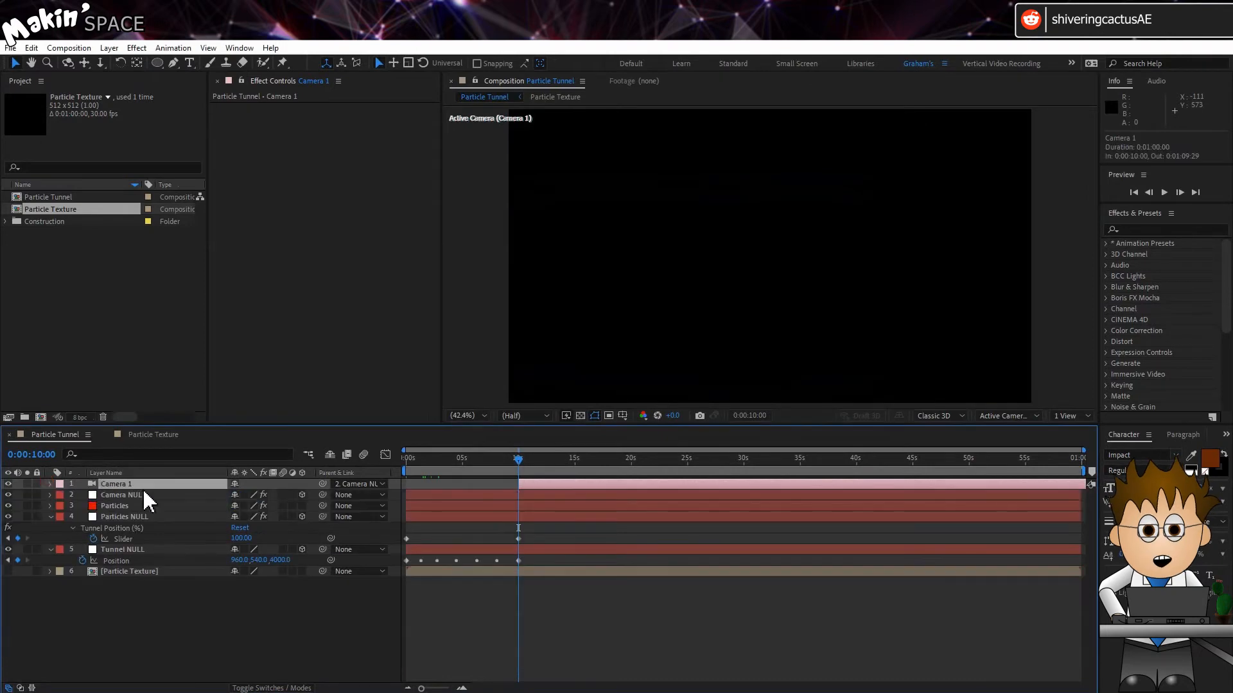
Animate the Camera NULL's Tunnel Position slider from 0 at 10 s to 90 at the end, and preview it
left_click(136, 495)
key("u")
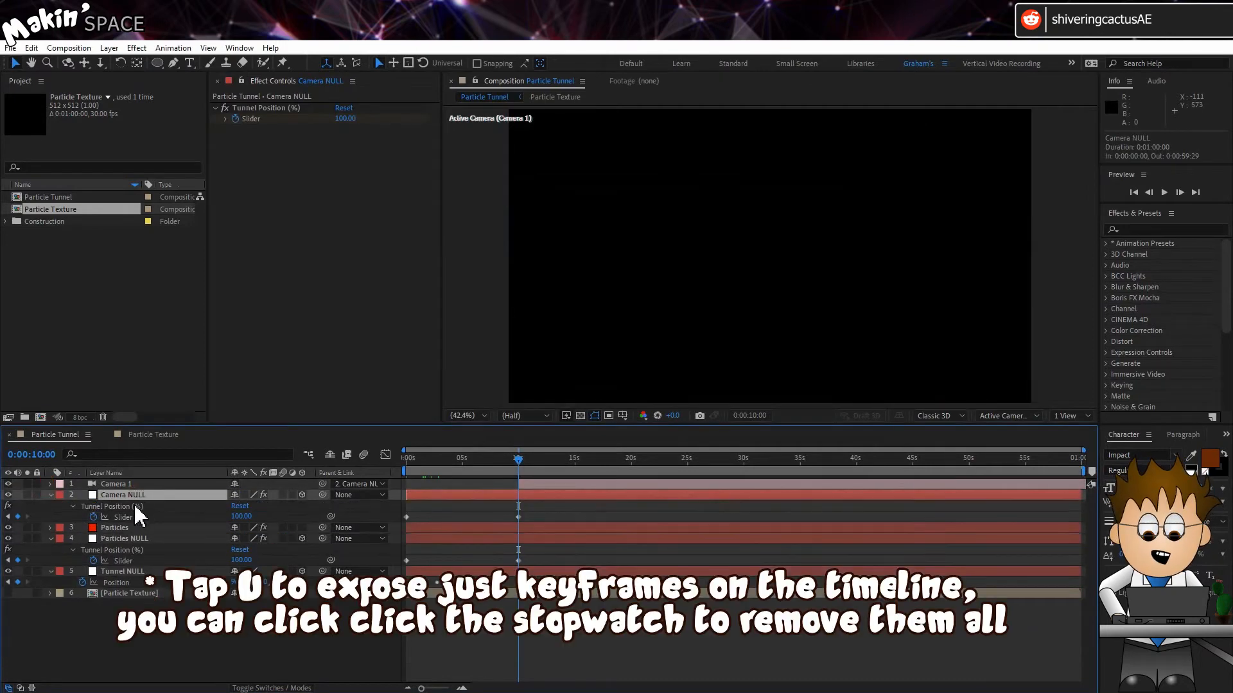
left_click(93, 516)
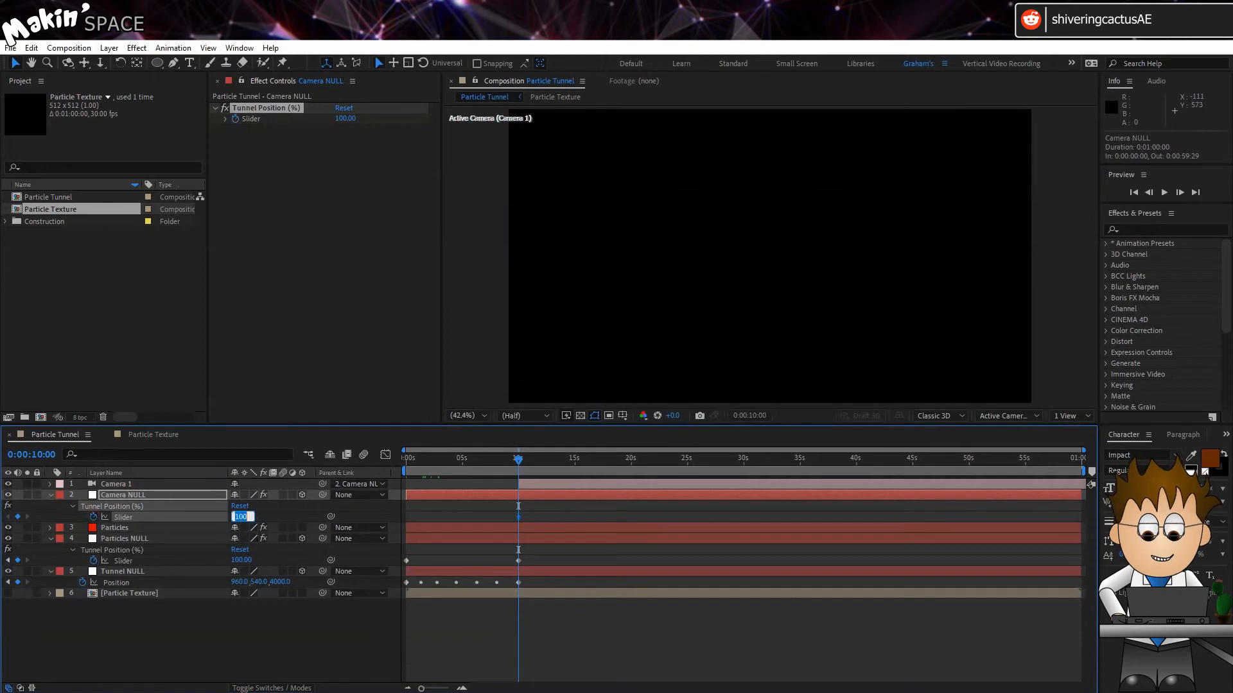
left_click_drag(784, 467, 1085, 469)
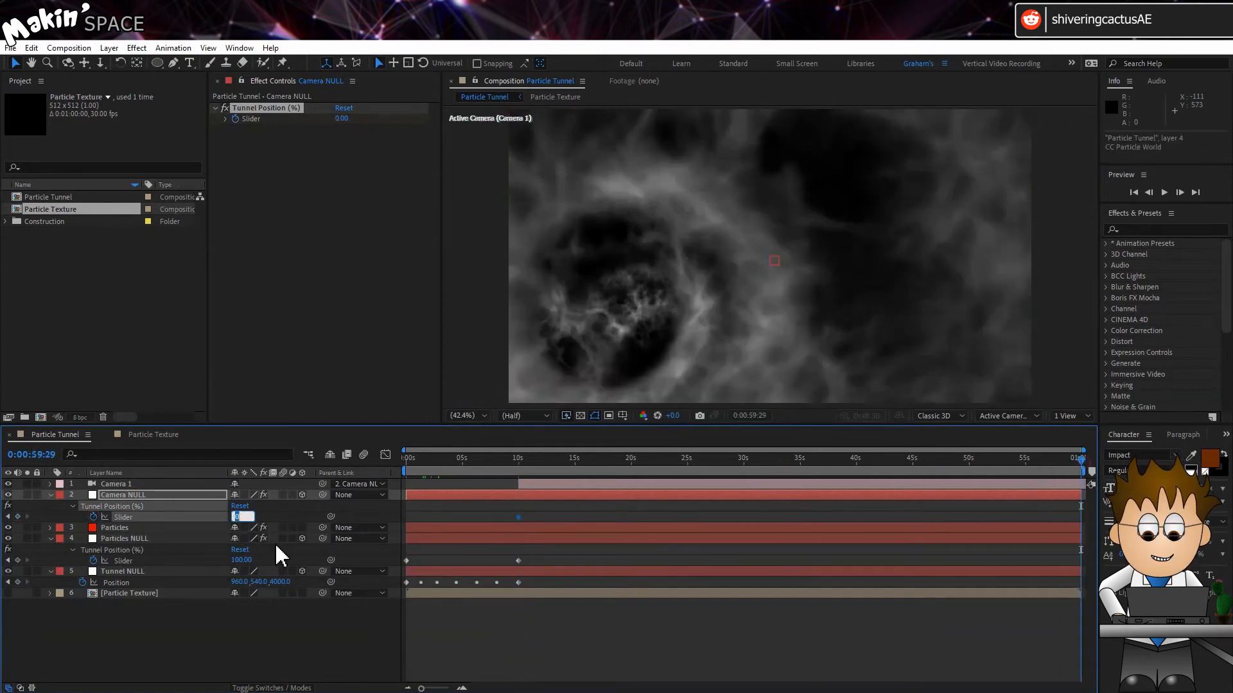
key("Return")
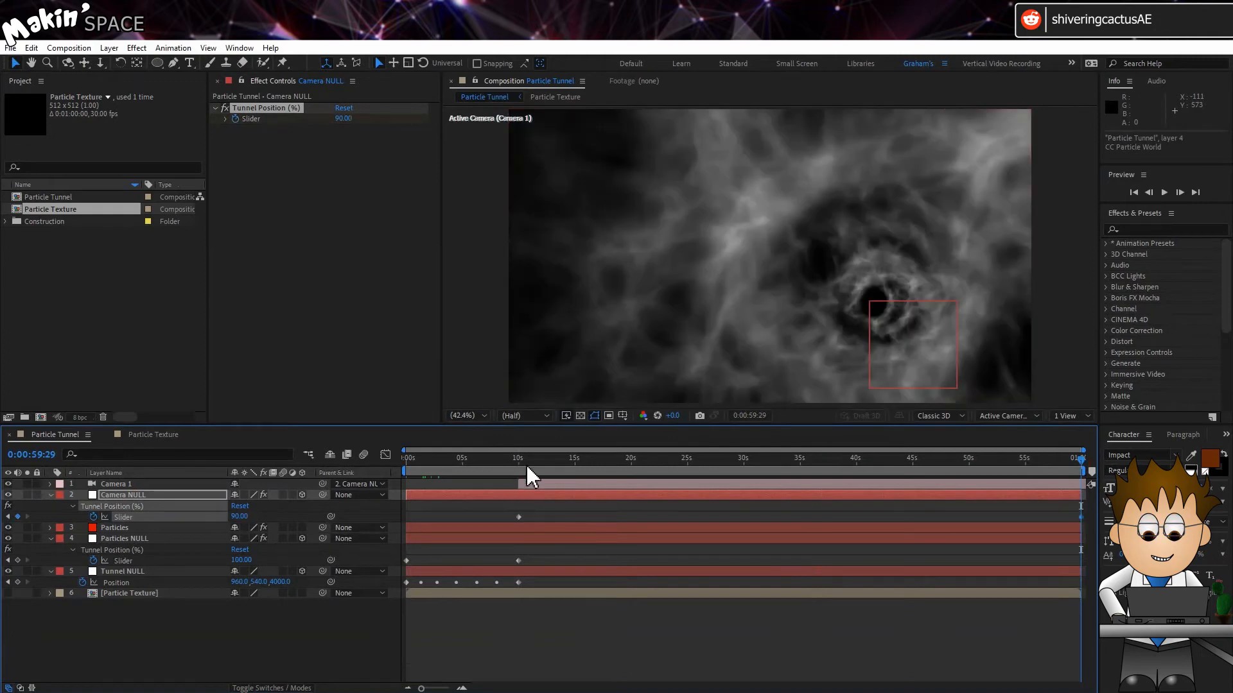
left_click(517, 467)
key("space")
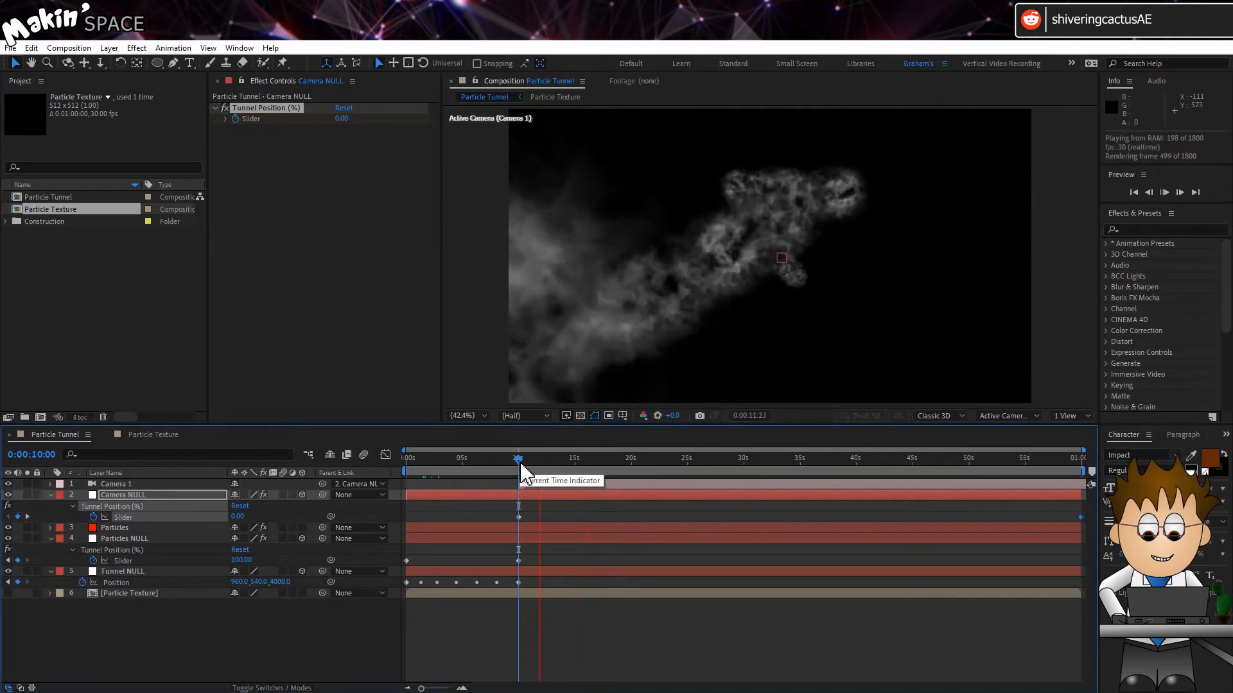
Duplicate the Camera NULL layer and rename the copy Camera POV
left_click(160, 494)
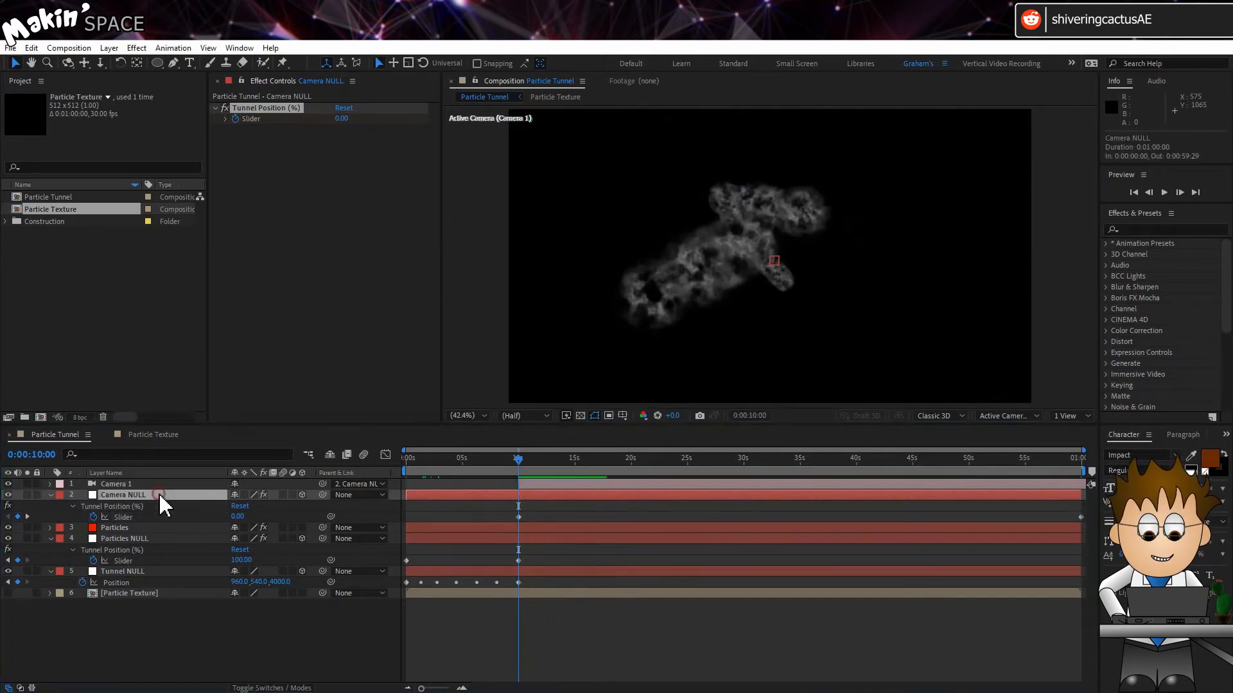
left_click(33, 48)
left_click(110, 231)
key("Return")
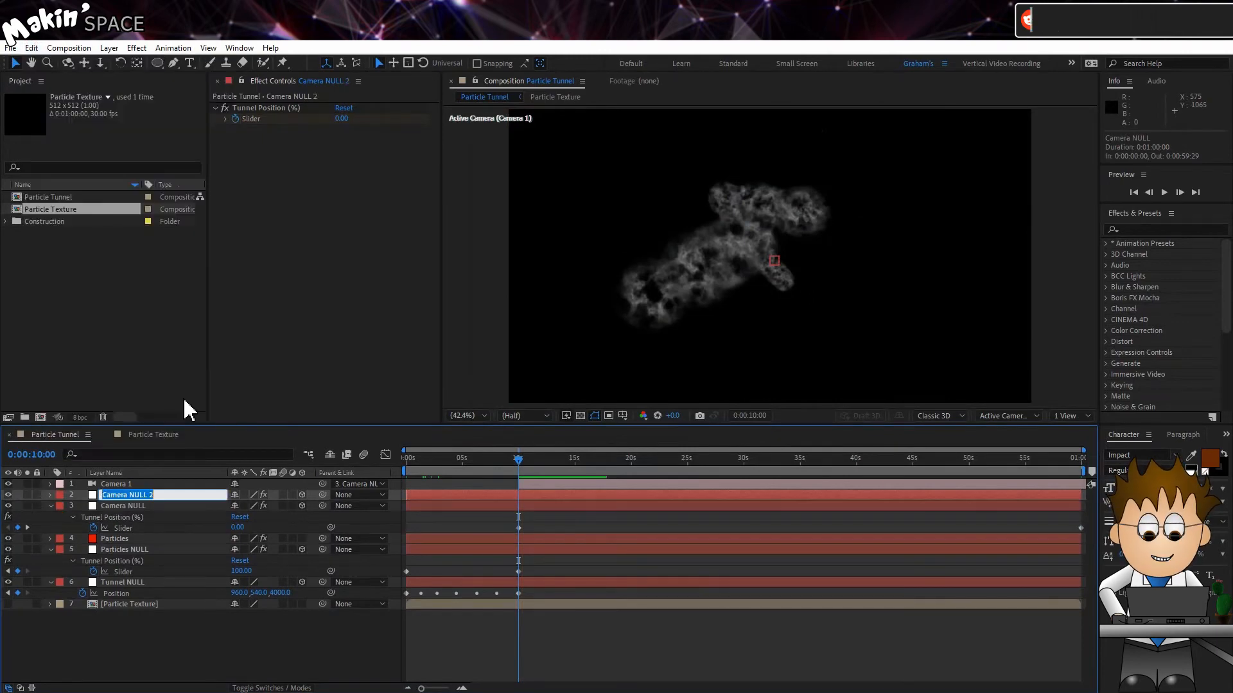
type("Camera POV")
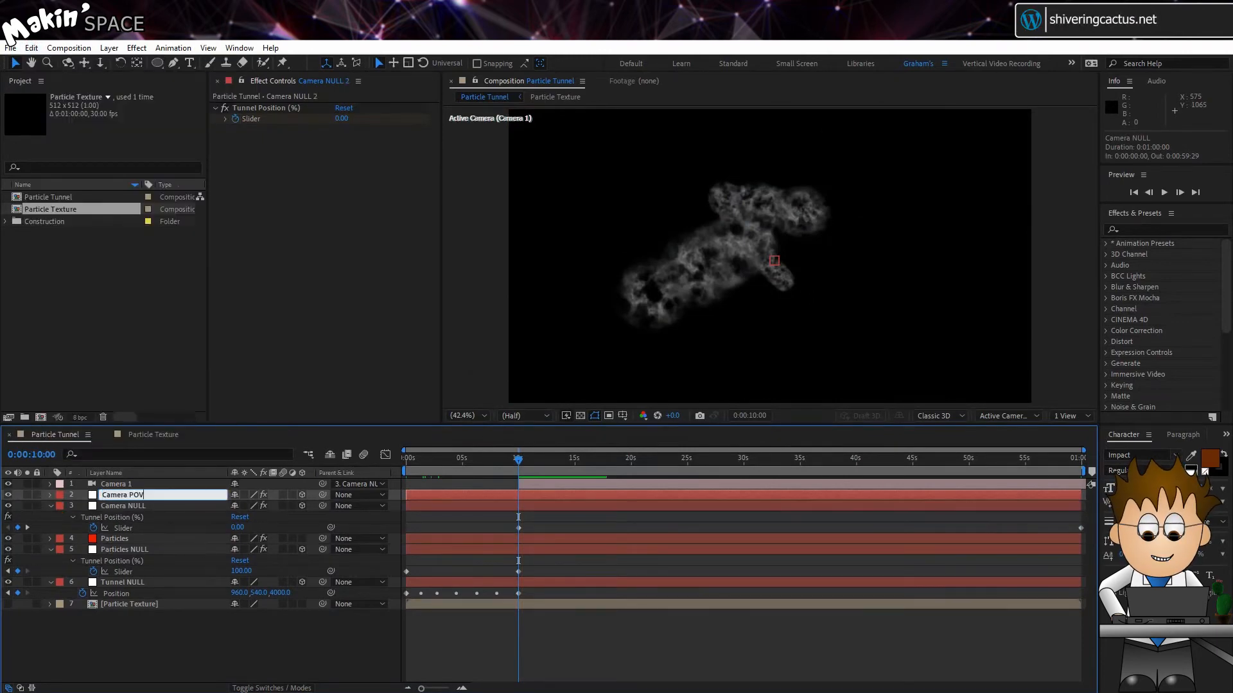
key("Return")
Duplicate Camera POV's Tunnel Position slider effect and rename the copy Distance in front
key("e")
left_click(257, 108)
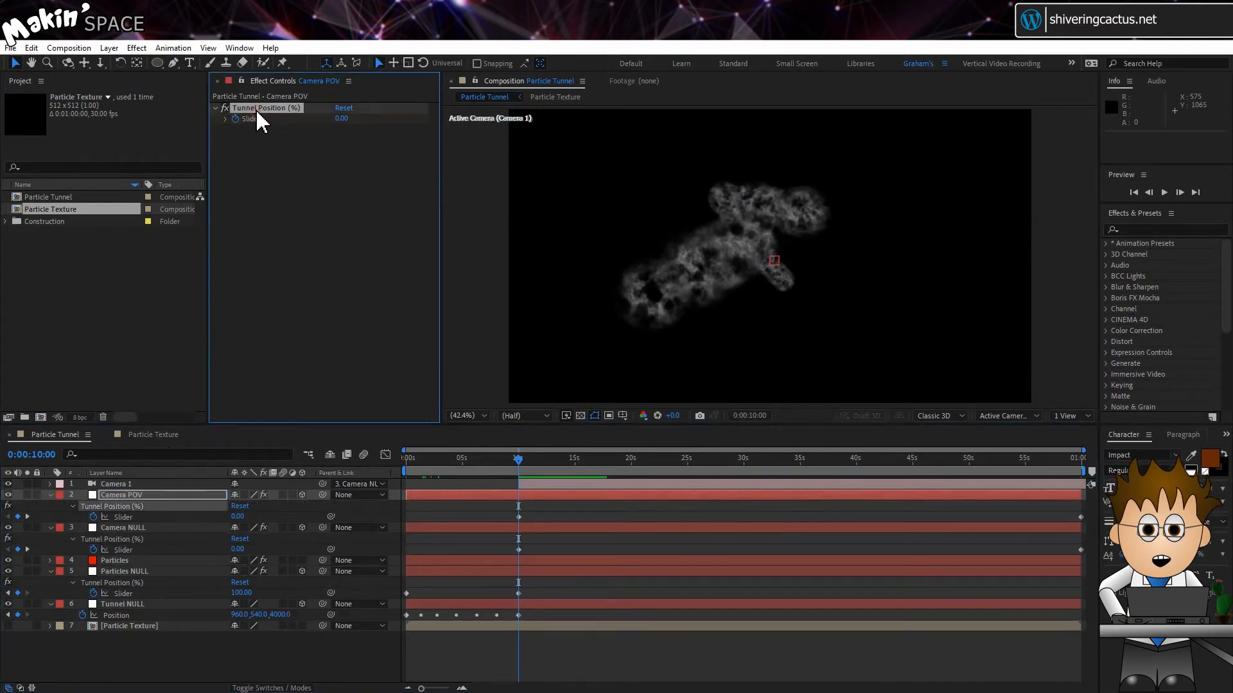
left_click(34, 49)
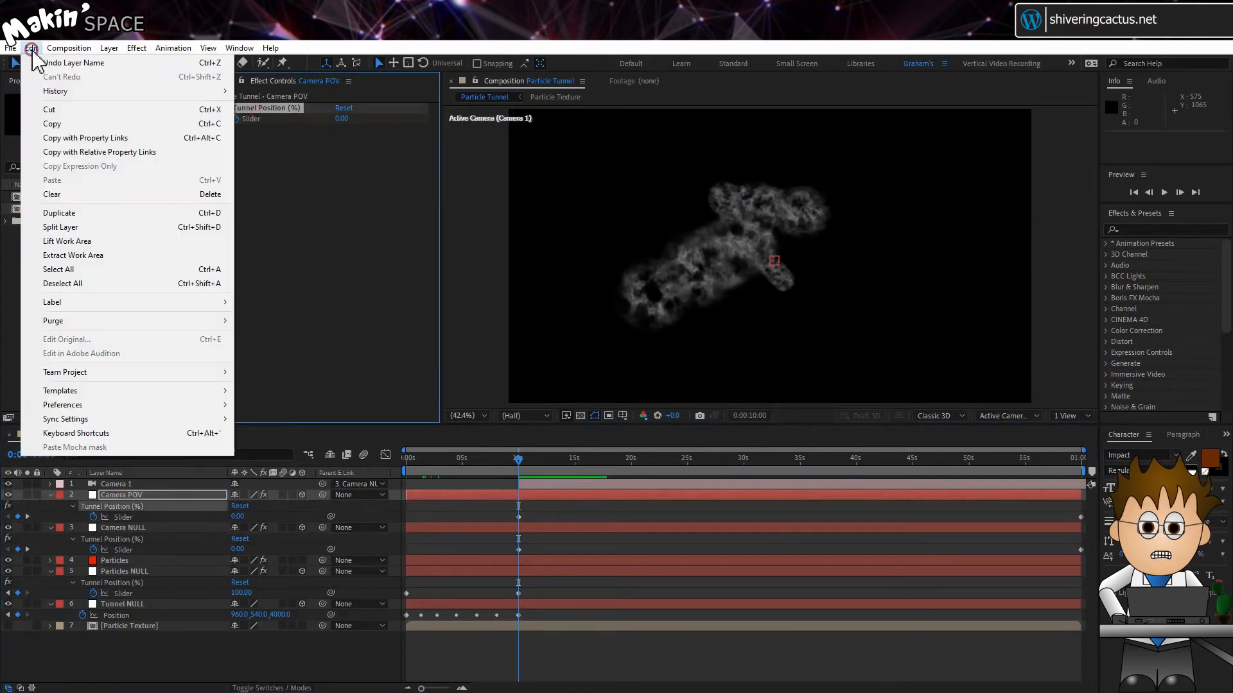
left_click(109, 219)
key("Return")
type("Distance in front")
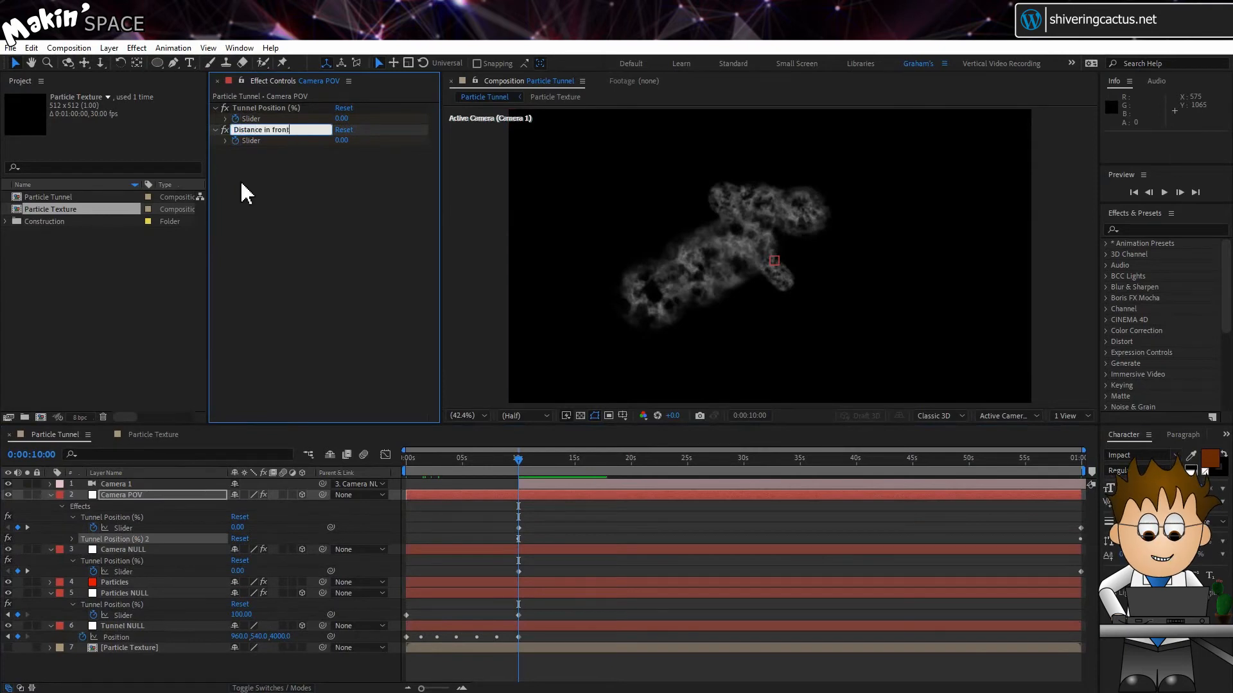
key("Return")
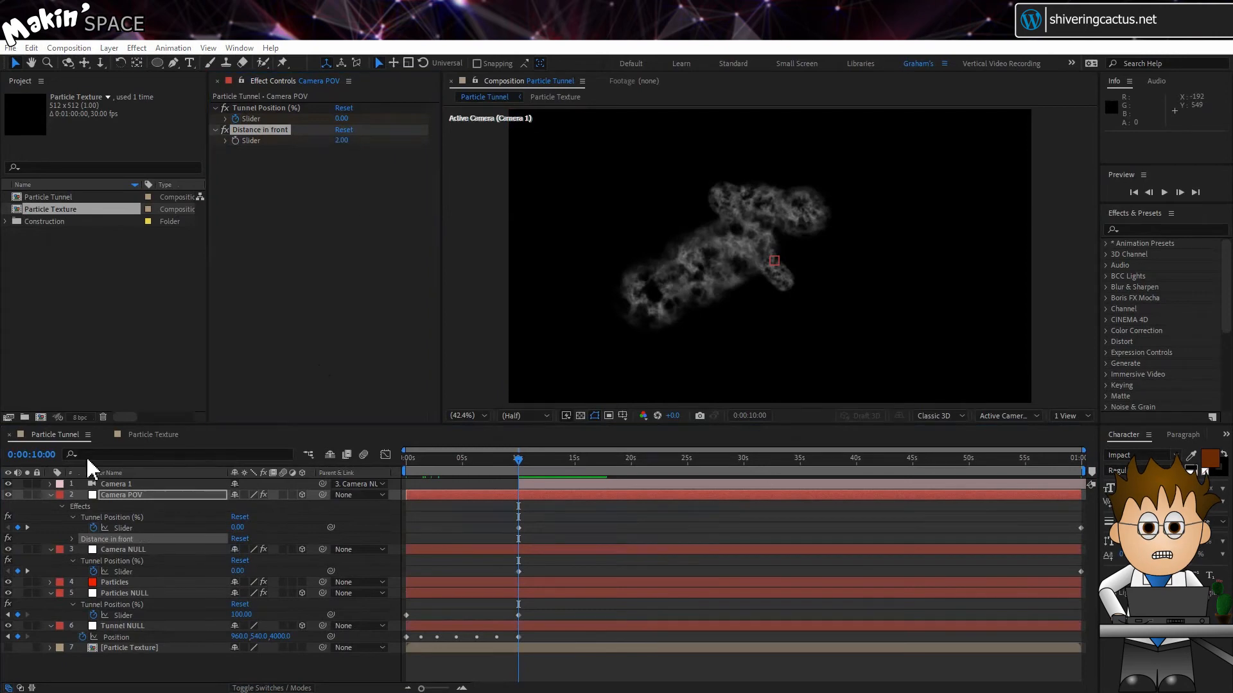
Add an expression to Camera POV's Tunnel Position slider adding Camera NULL's Tunnel Position slider and its Distance in front slider
left_click(72, 539)
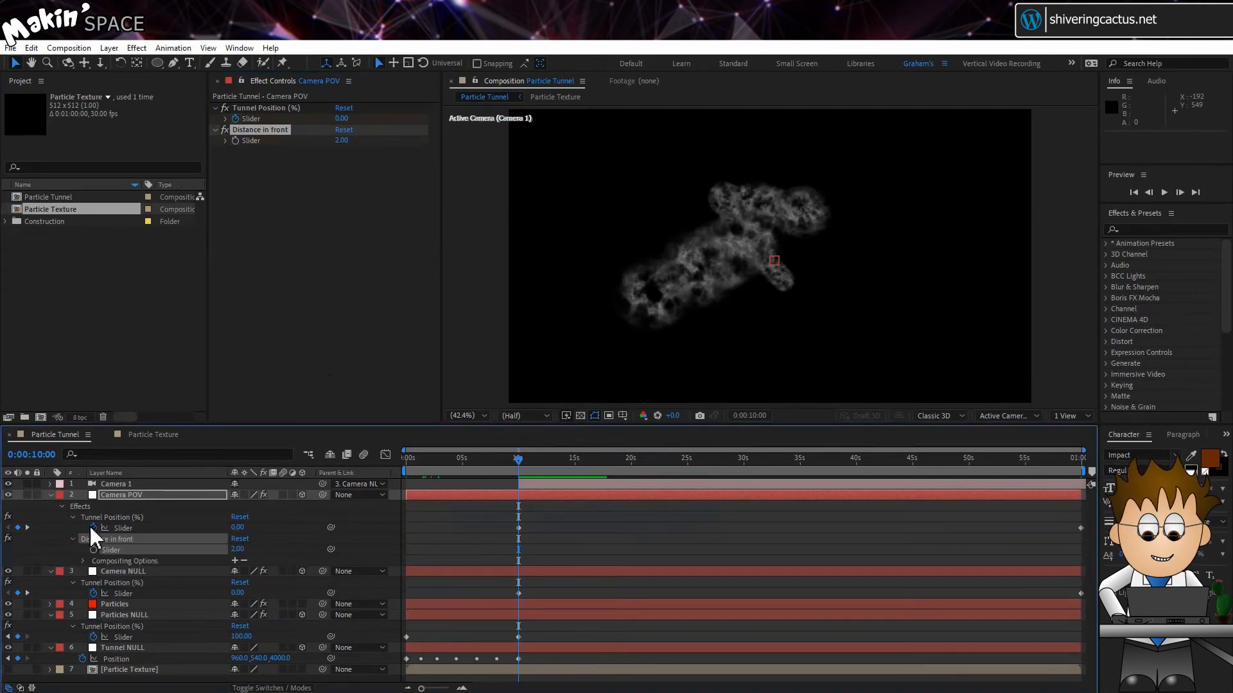
left_click(94, 528, "alt")
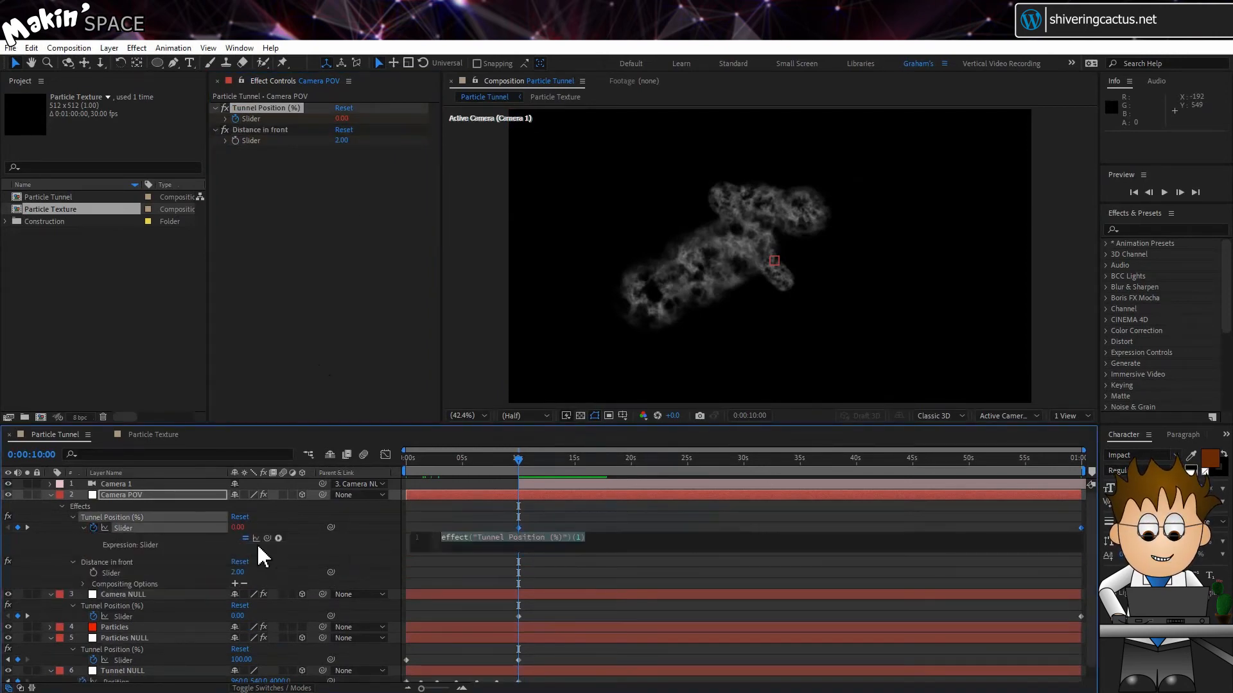
left_click_drag(267, 538, 142, 611)
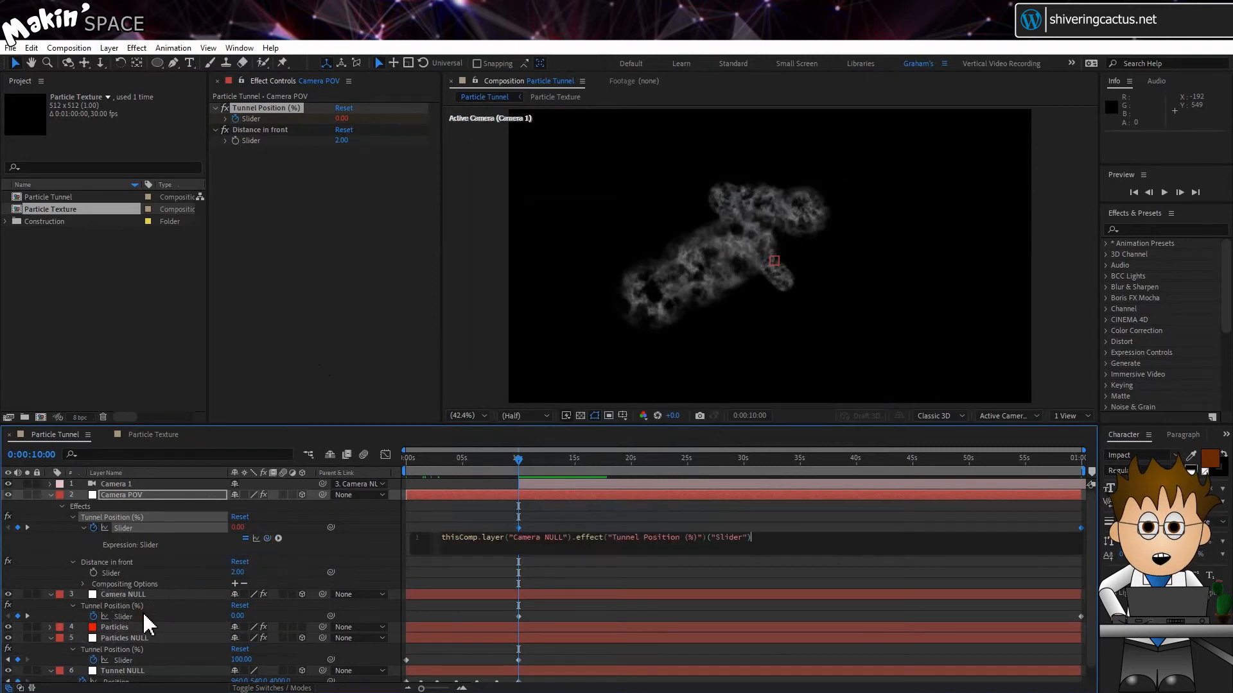
left_click_drag(267, 538, 133, 577)
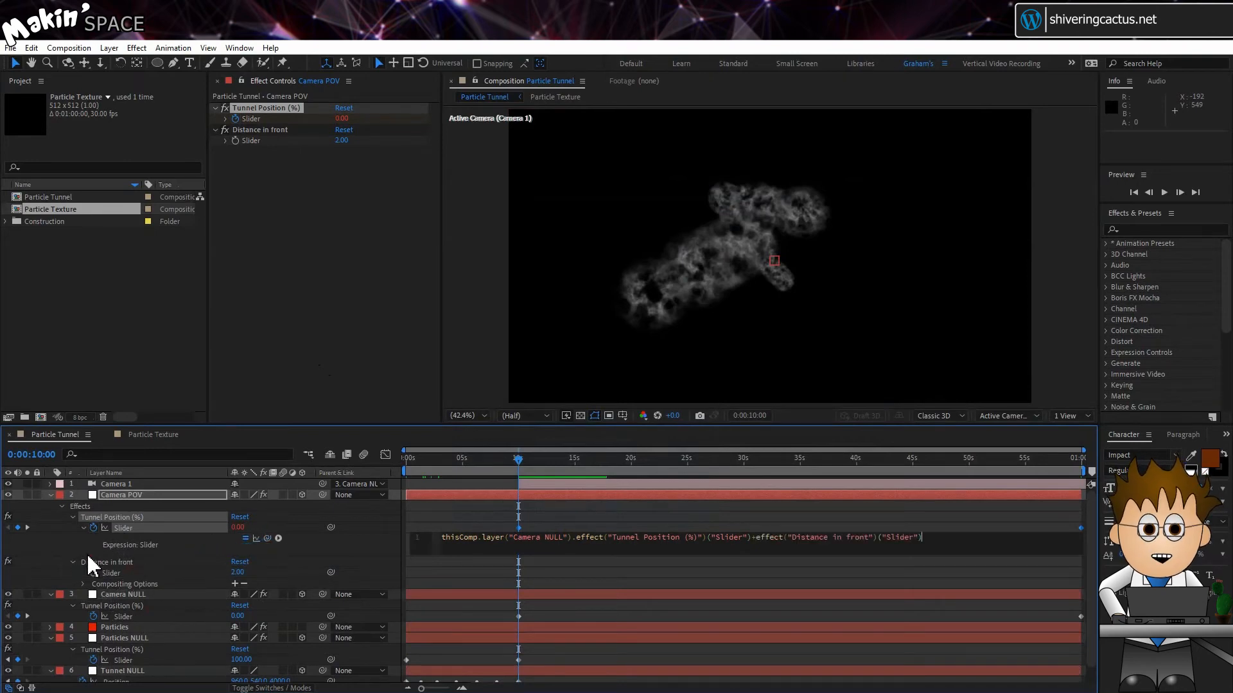
left_click(71, 541)
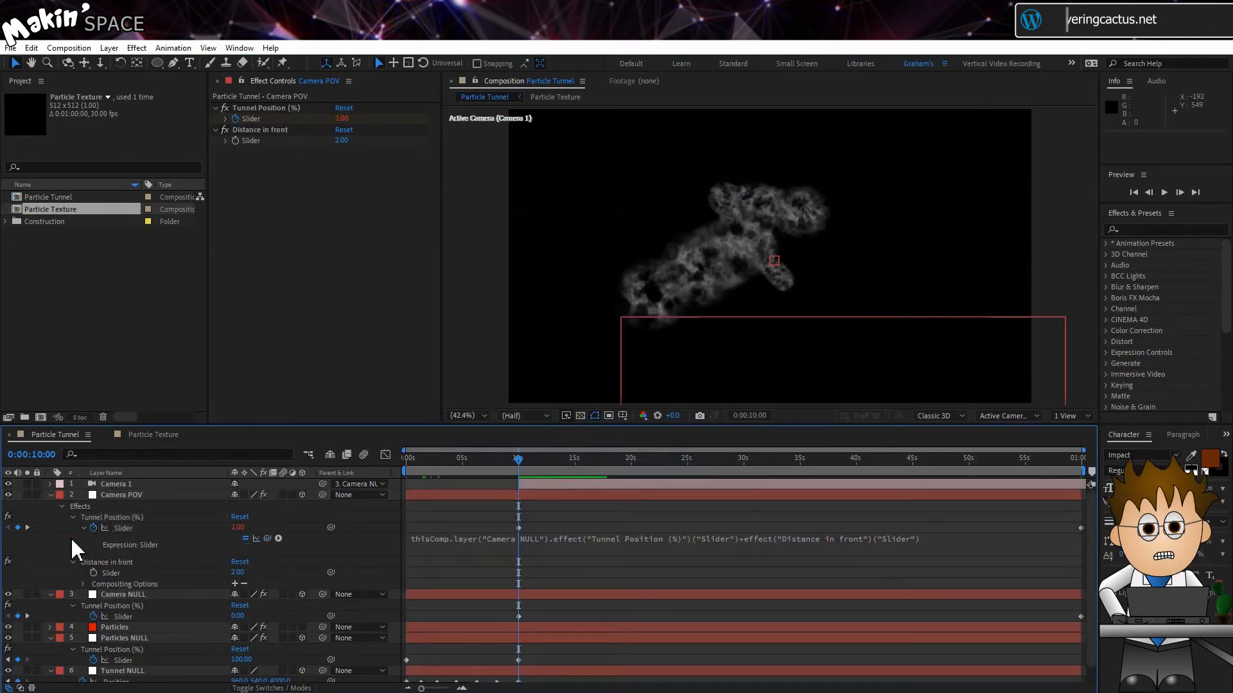
Add a lookAt expression to Camera 1's Orientation, from Camera NULL's position to Camera POV's position
left_click(146, 495)
key("u")
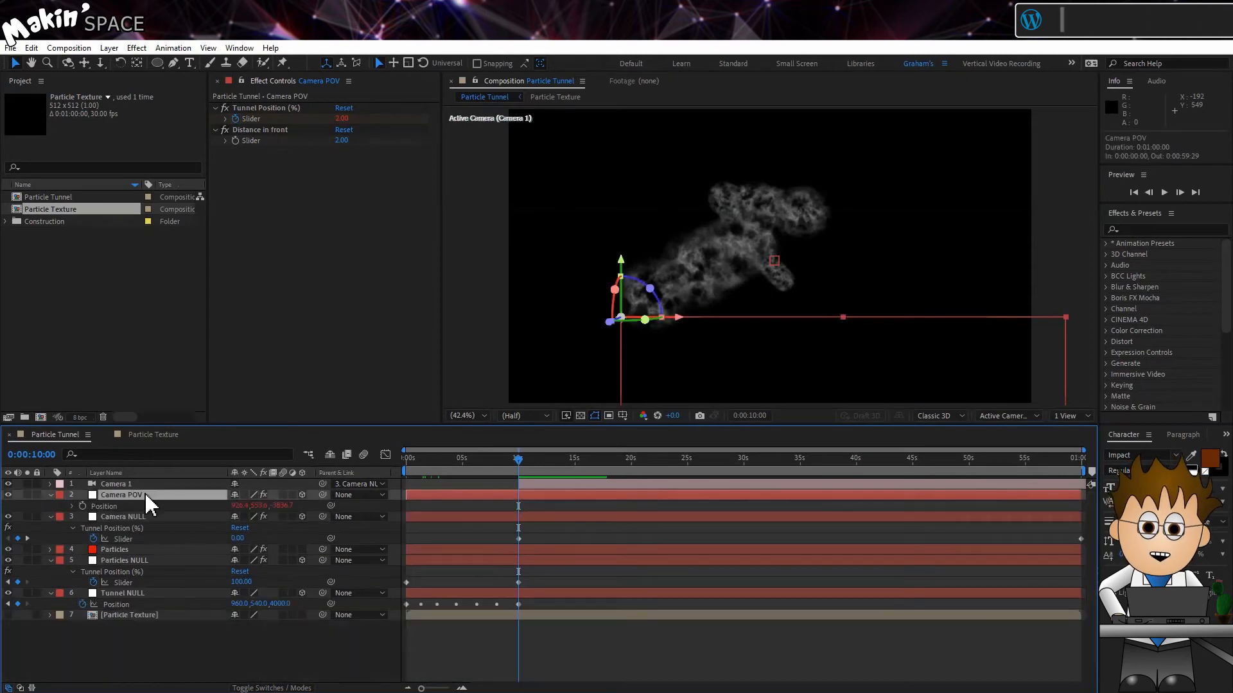
left_click(143, 485)
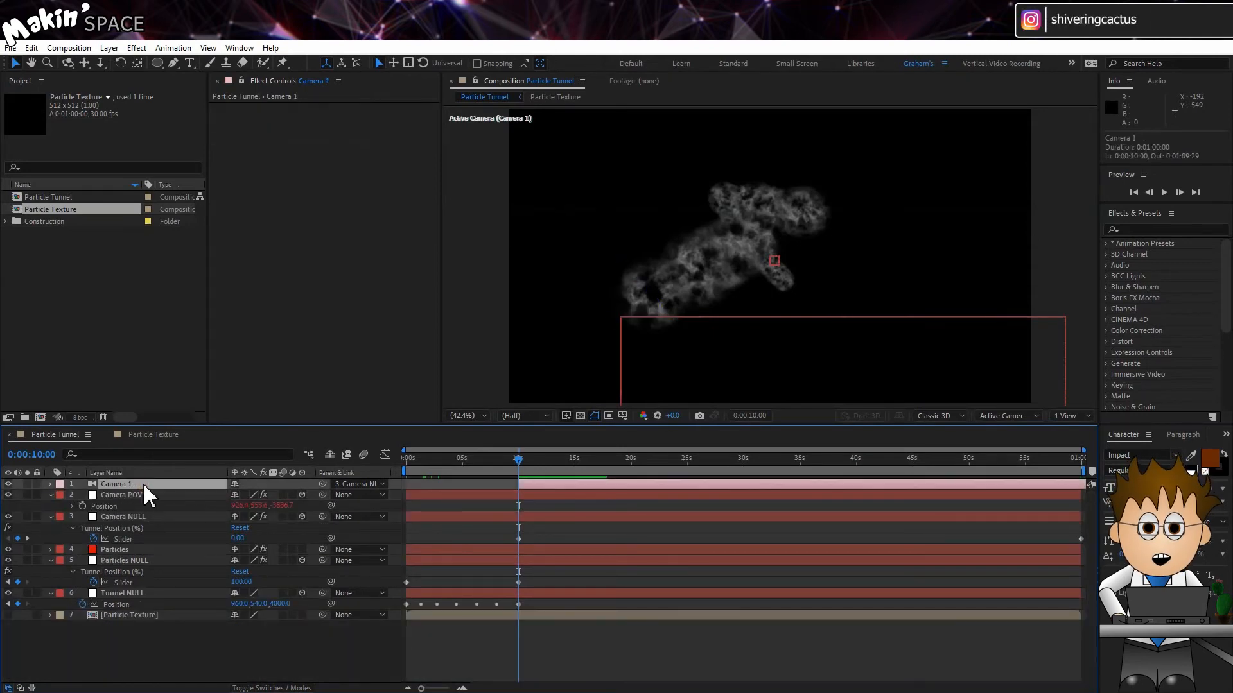
left_click(51, 484)
left_click(61, 495)
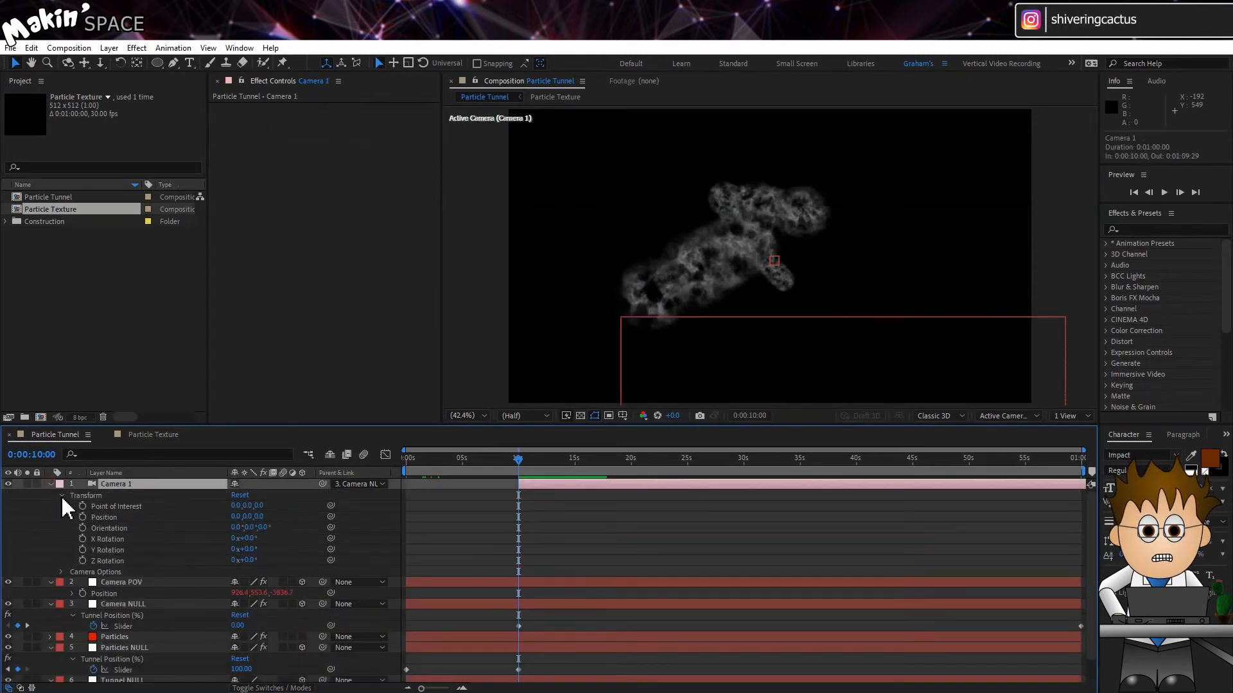
left_click(82, 528, "alt")
left_click(278, 538)
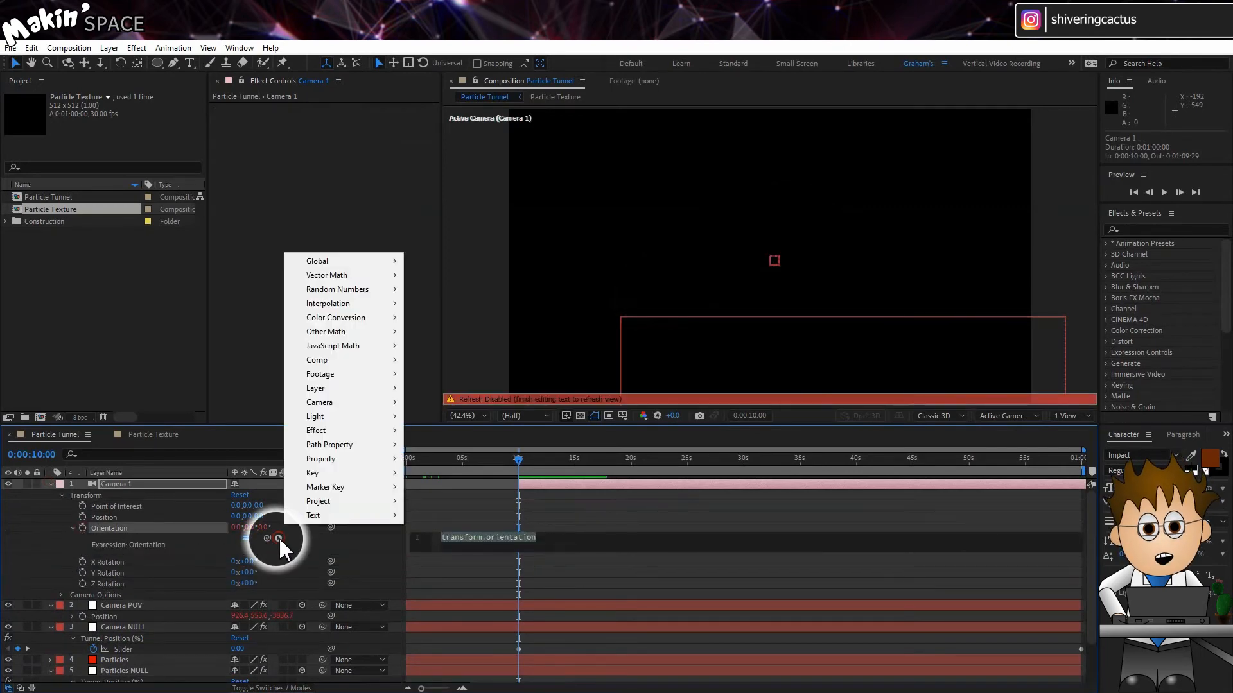
mouse_move(372, 276)
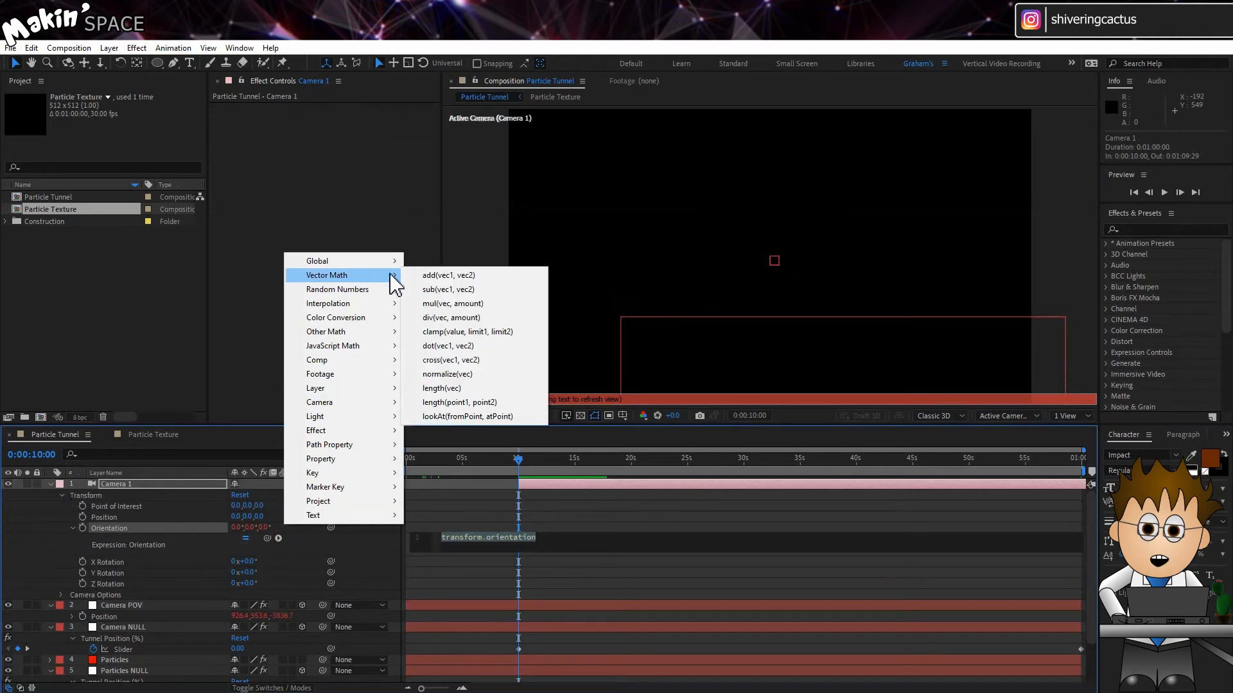
left_click(500, 417)
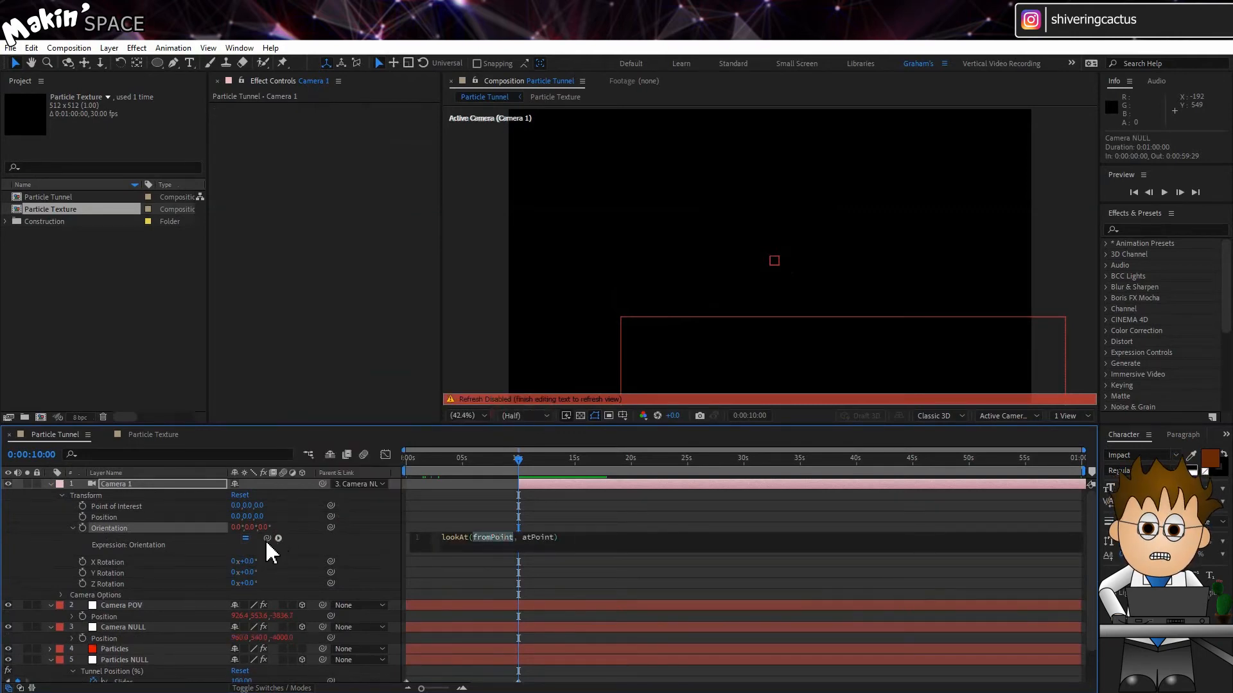
left_click_drag(242, 564, 136, 639)
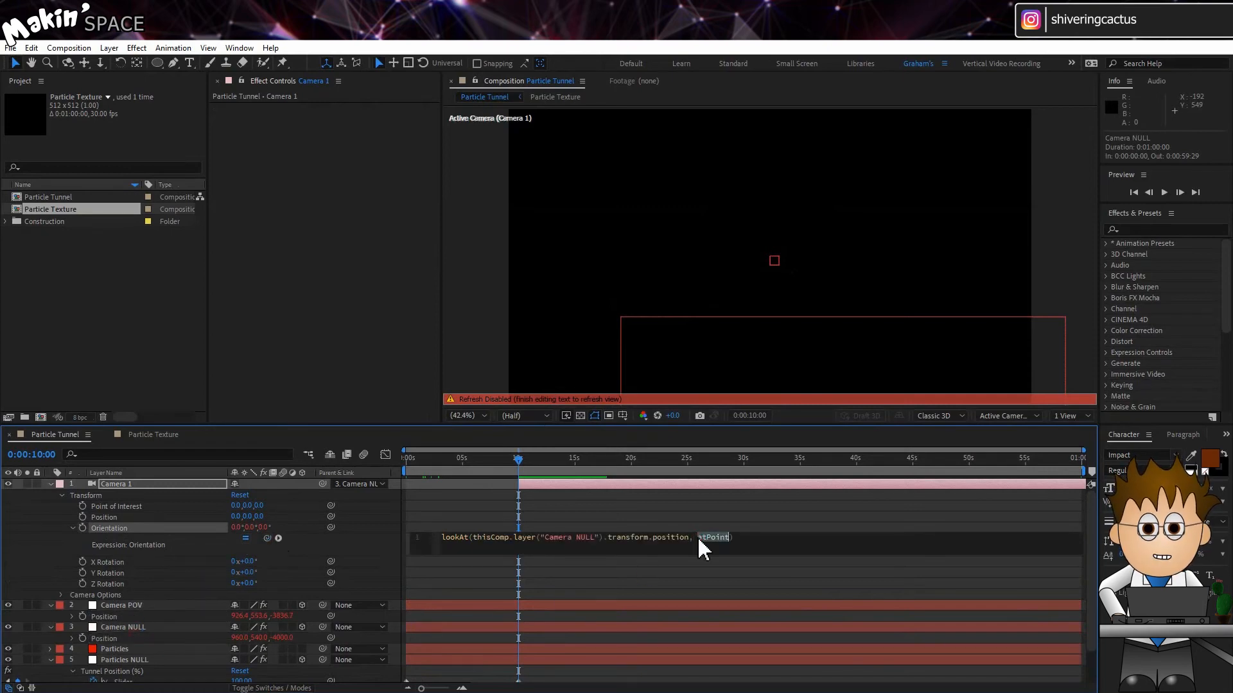
left_click_drag(267, 539, 129, 617)
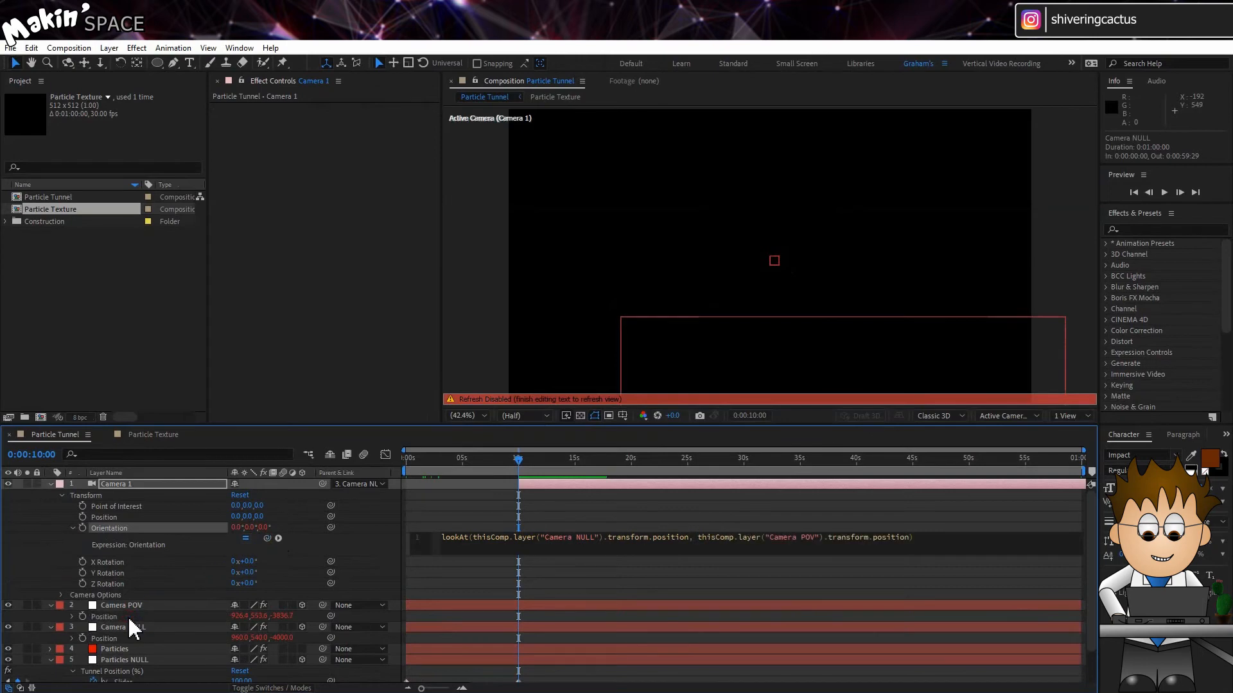
left_click(68, 537)
Preview the camera flight through the tunnel from 10 s
left_click_drag(519, 460, 519, 460)
key("space")
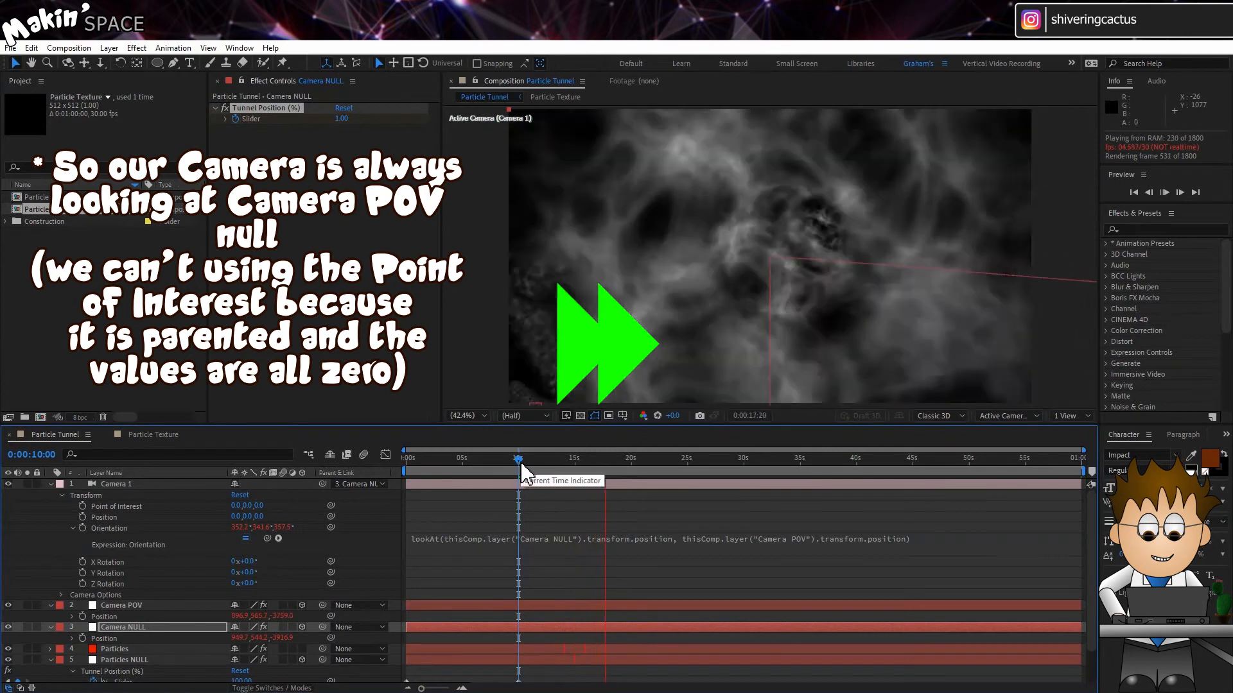
key("space")
Set the Particles layer's CC Particle World Depth Cue type to Fade with a Distance of 0.70
left_click(52, 484)
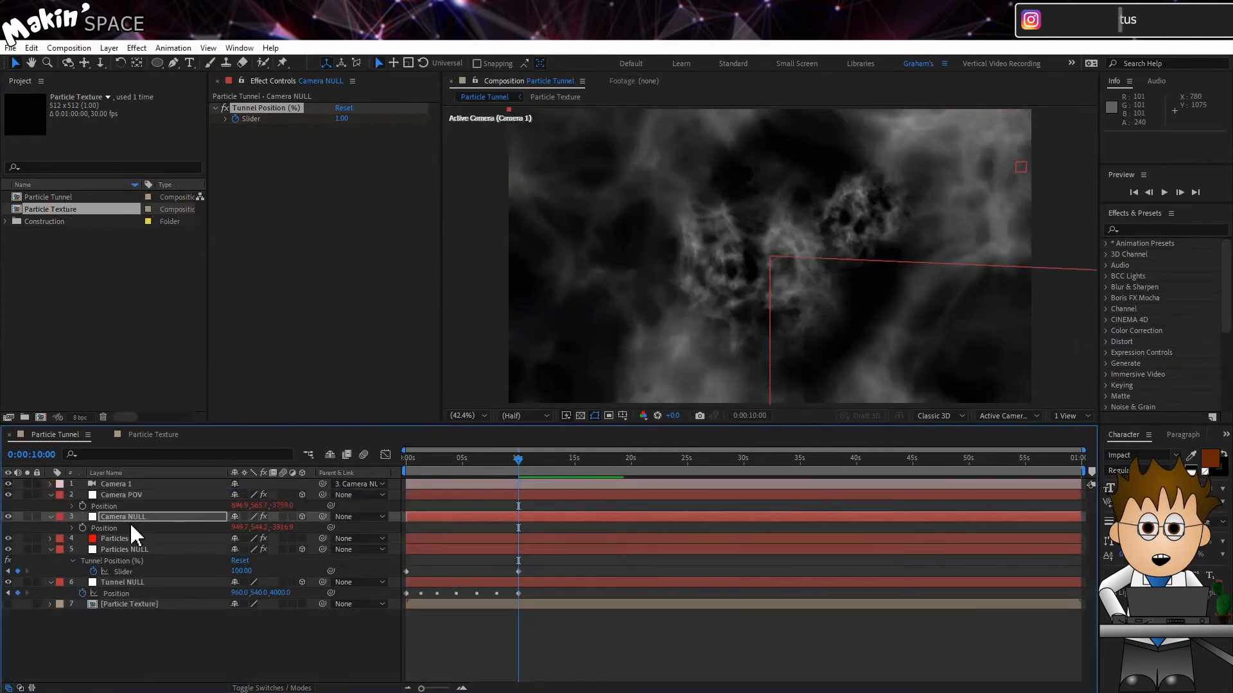
left_click(122, 539)
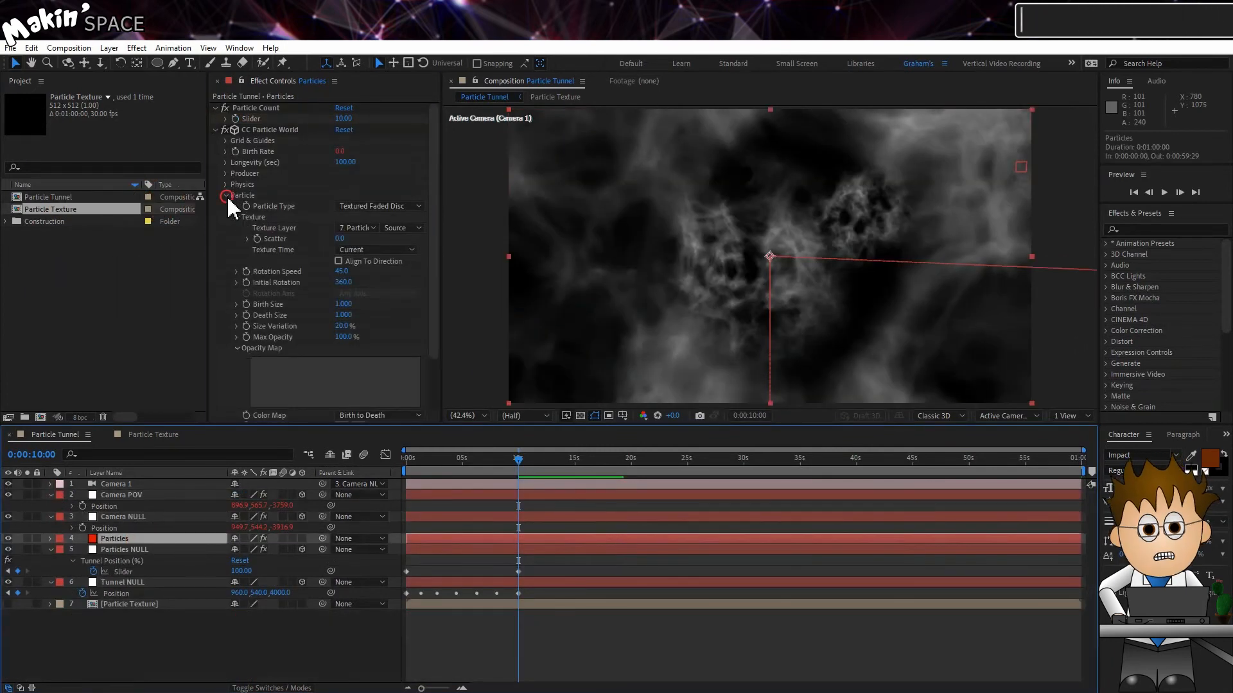
left_click(226, 195)
left_click(226, 206)
left_click(237, 228)
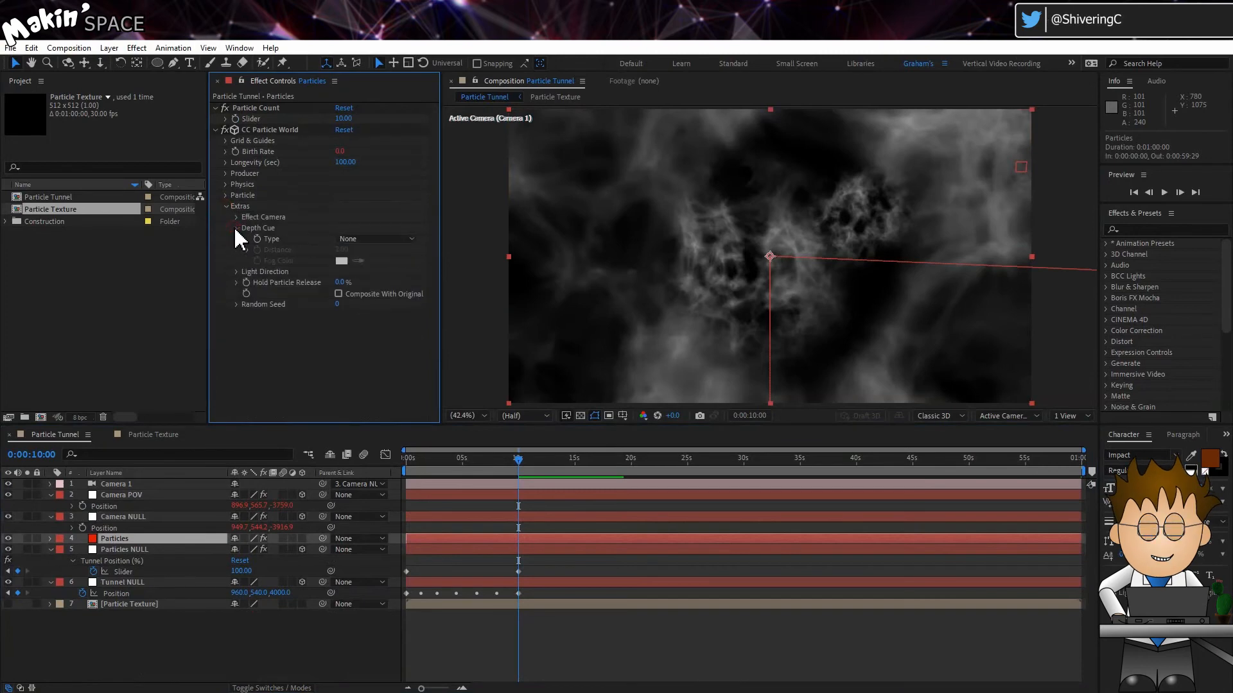
left_click(377, 239)
left_click(385, 267)
left_click(341, 250)
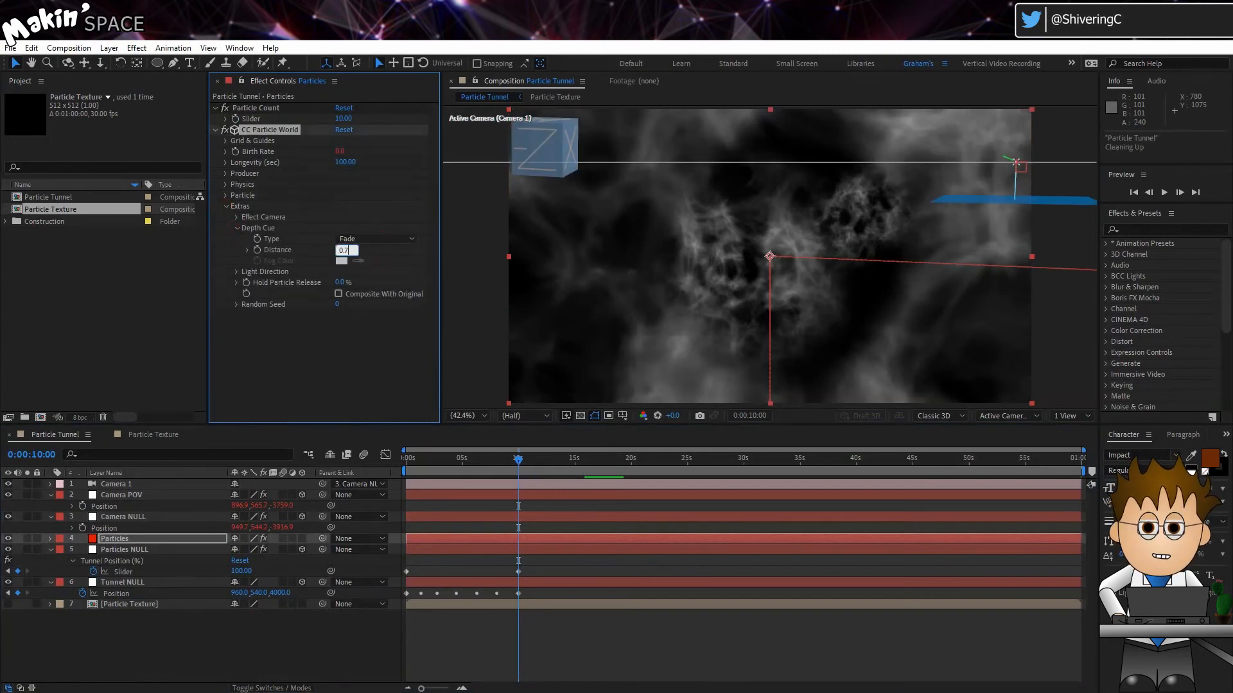
Apply VC Color Vibrance to the Particles layer and set its color to blue
left_click(136, 48)
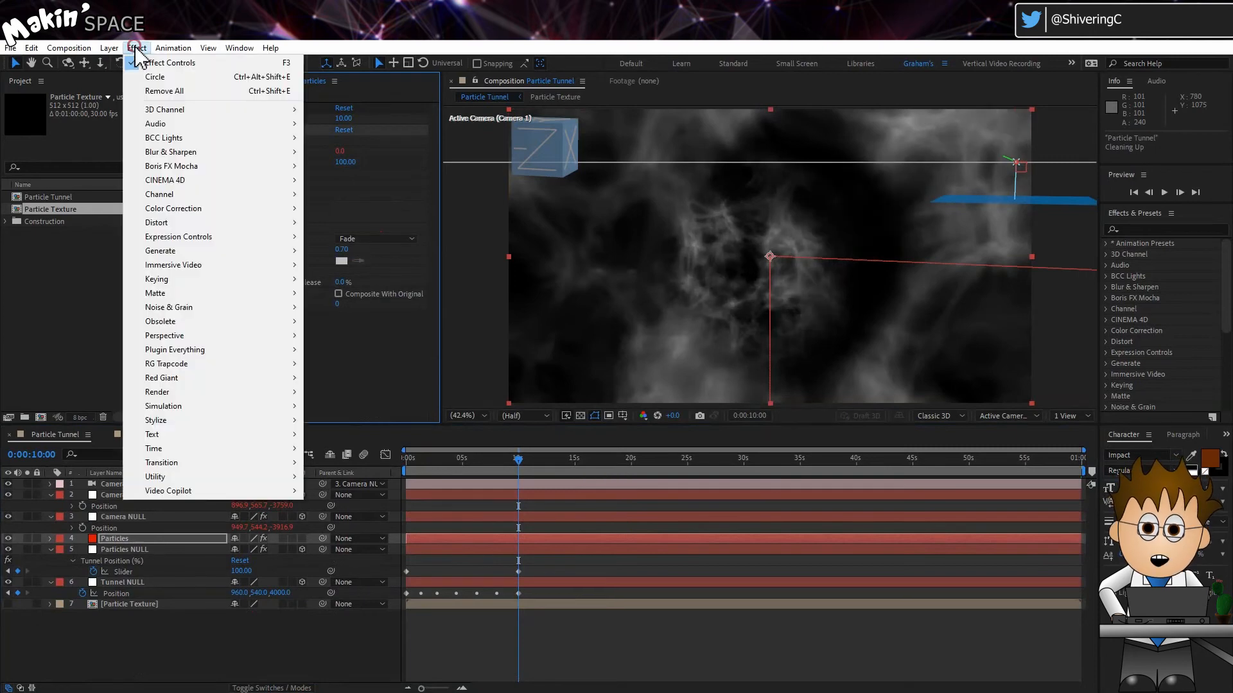
mouse_move(241, 492)
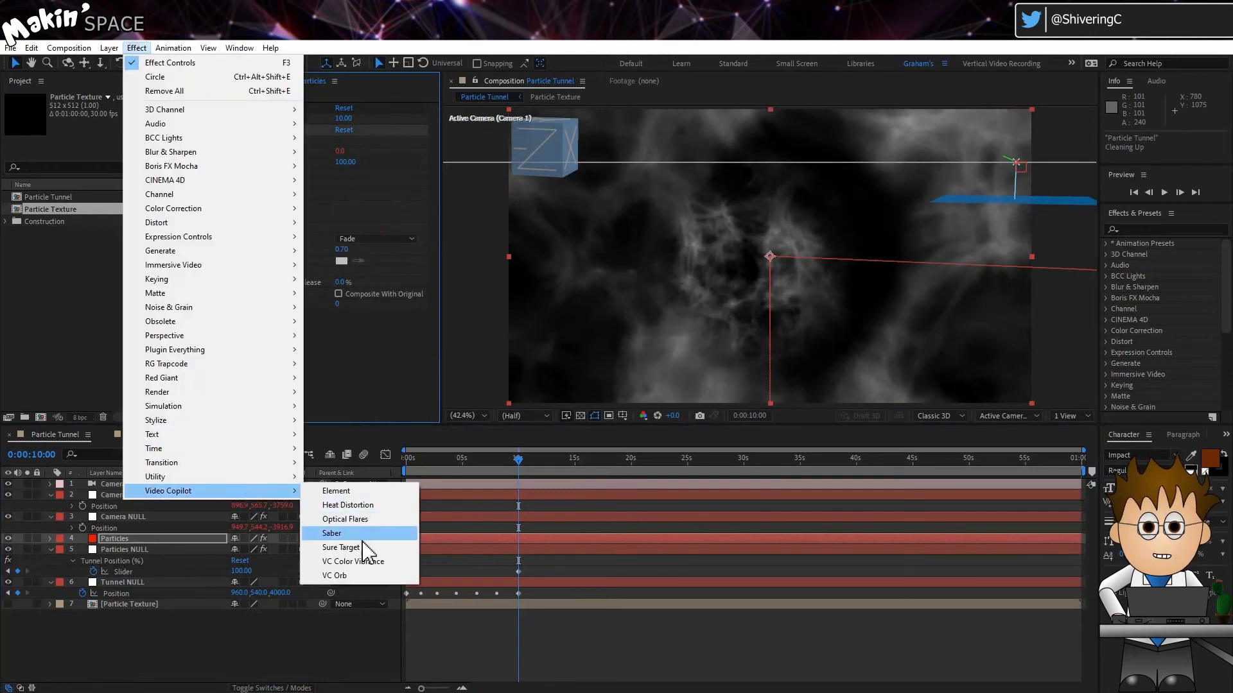
left_click(394, 564)
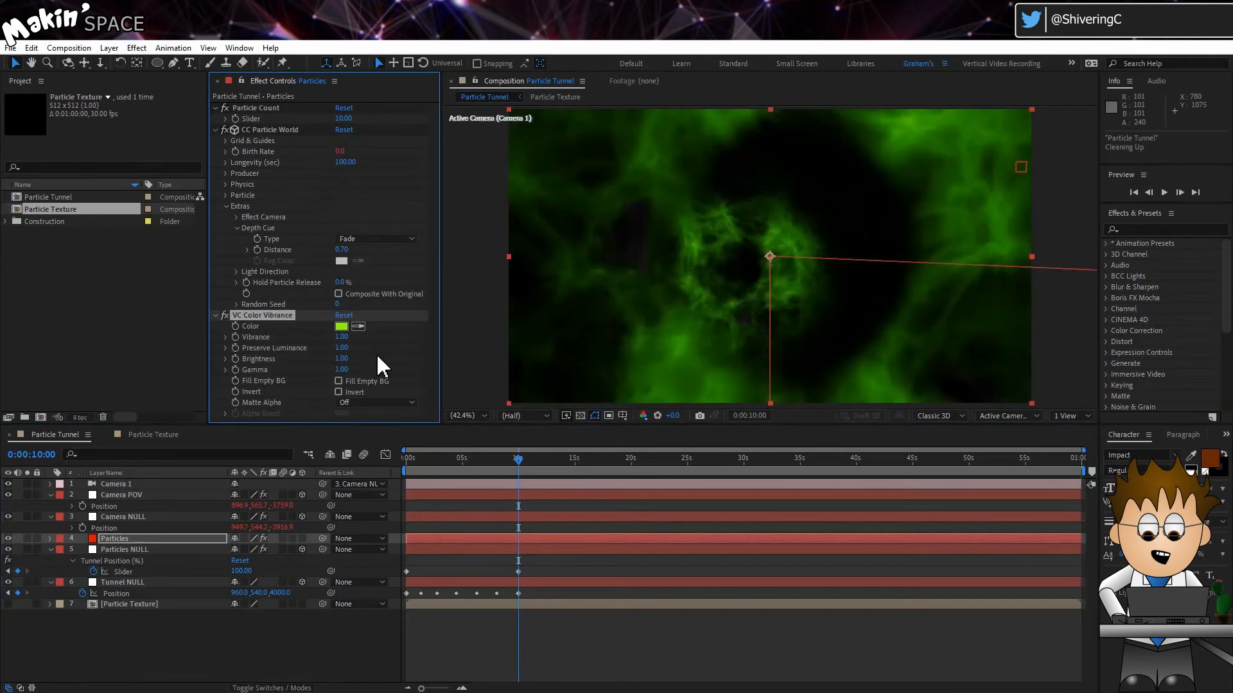
left_click(341, 326)
left_click(262, 339)
left_click(180, 268)
left_click(363, 269)
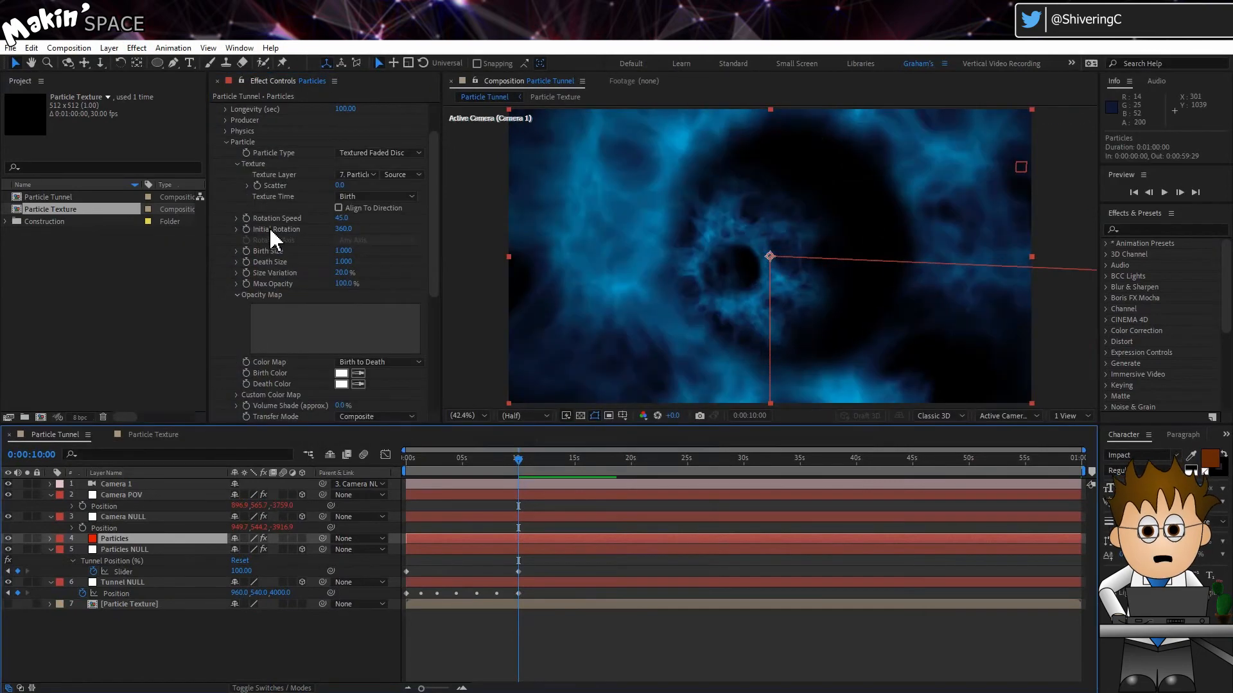
Set the particles' Birth Size and Death Size to 0.5 and preview the tunnel
left_click(350, 250)
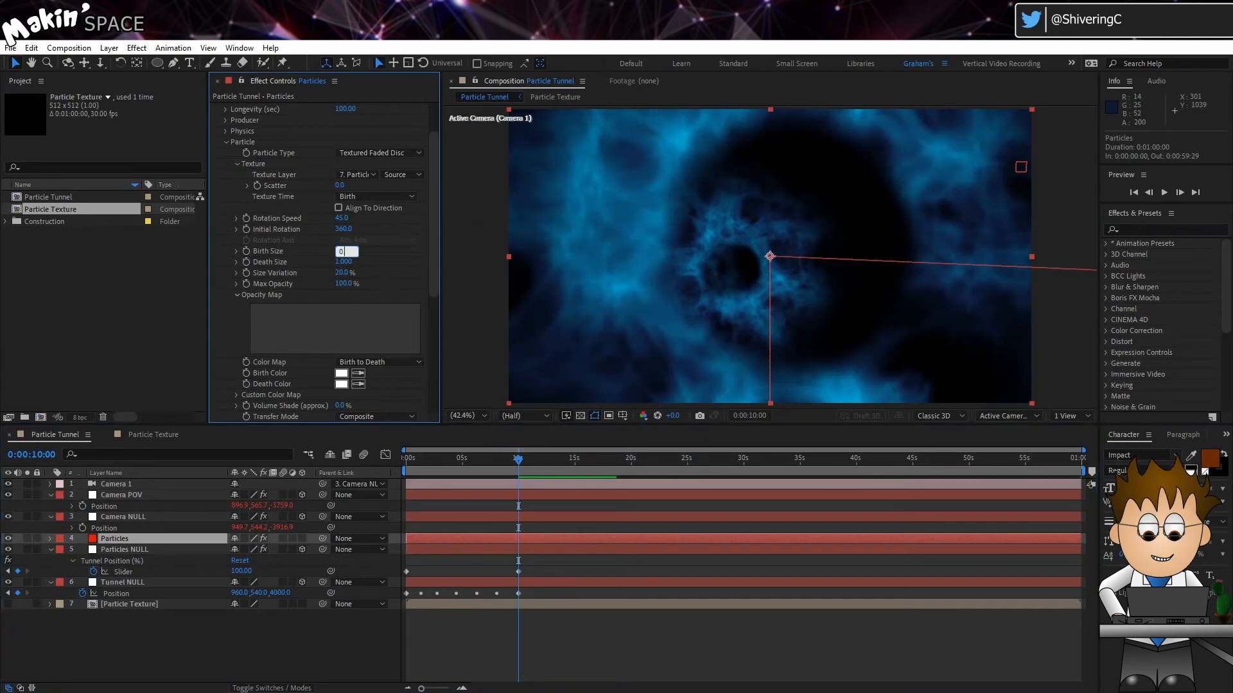
left_click(343, 264)
type("0.5")
key("Return")
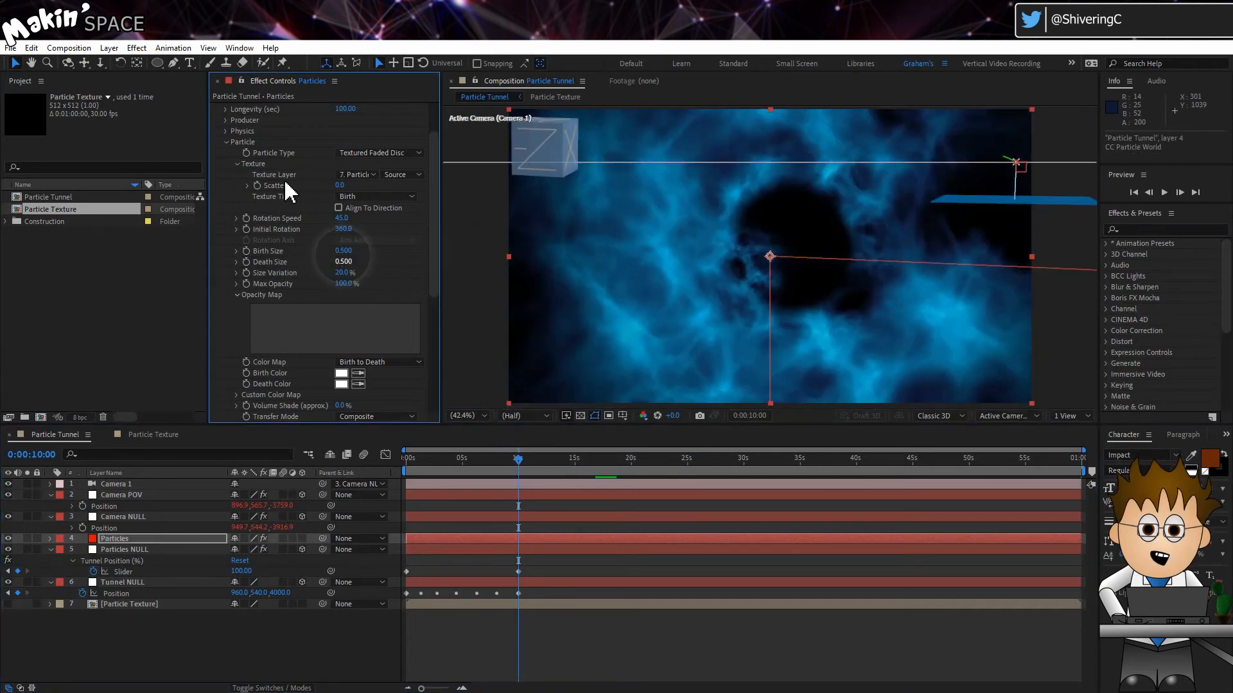
scroll(363, 143, "up", 2)
key("space")
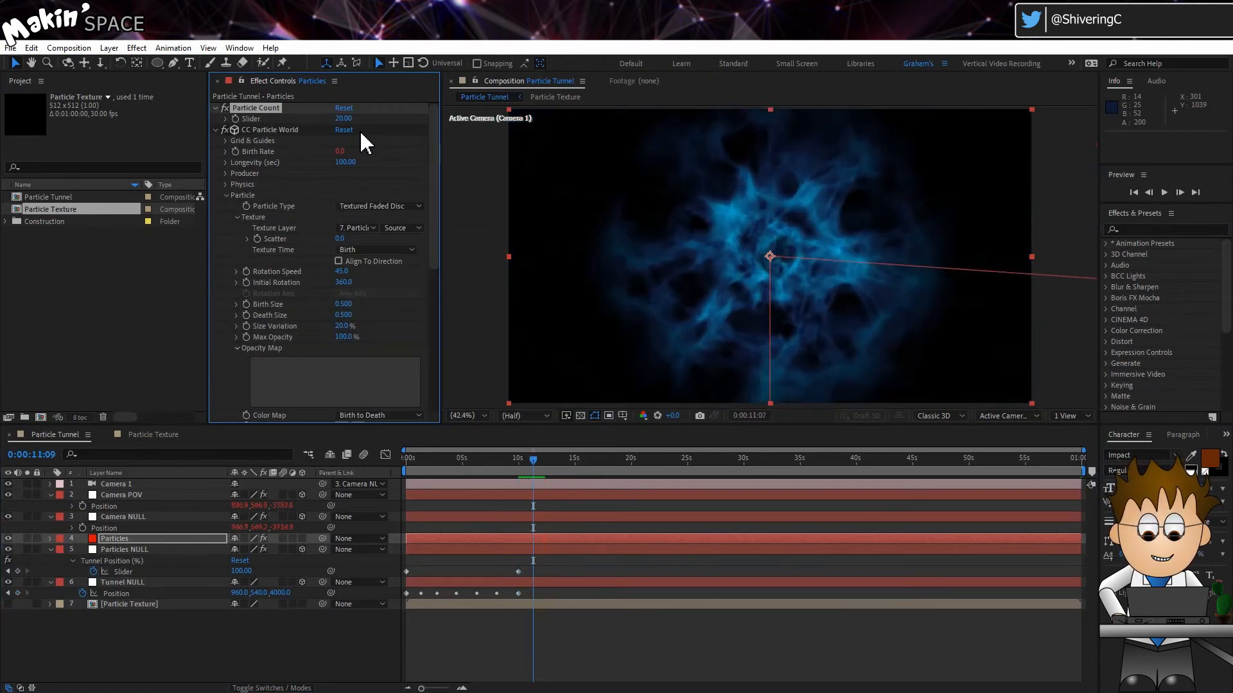
Add a Slider Control named Multiplier to Tunnel NULL and set it to 2
left_click(183, 583)
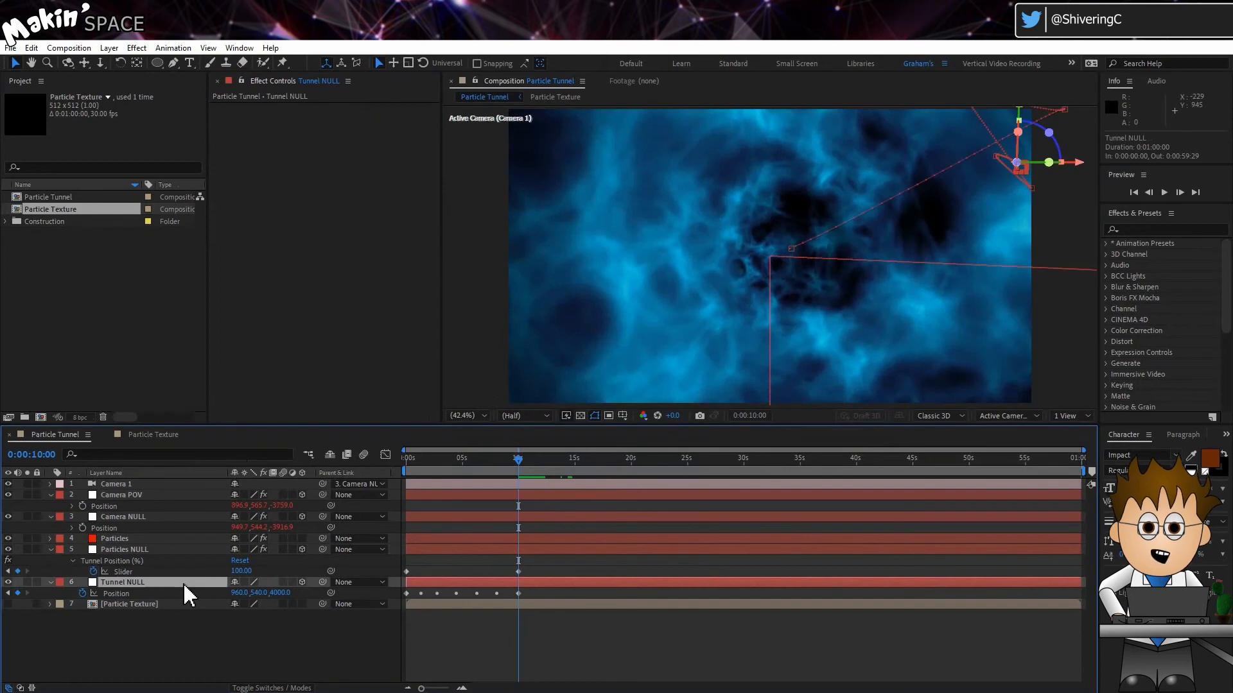
left_click(142, 48)
mouse_move(206, 239)
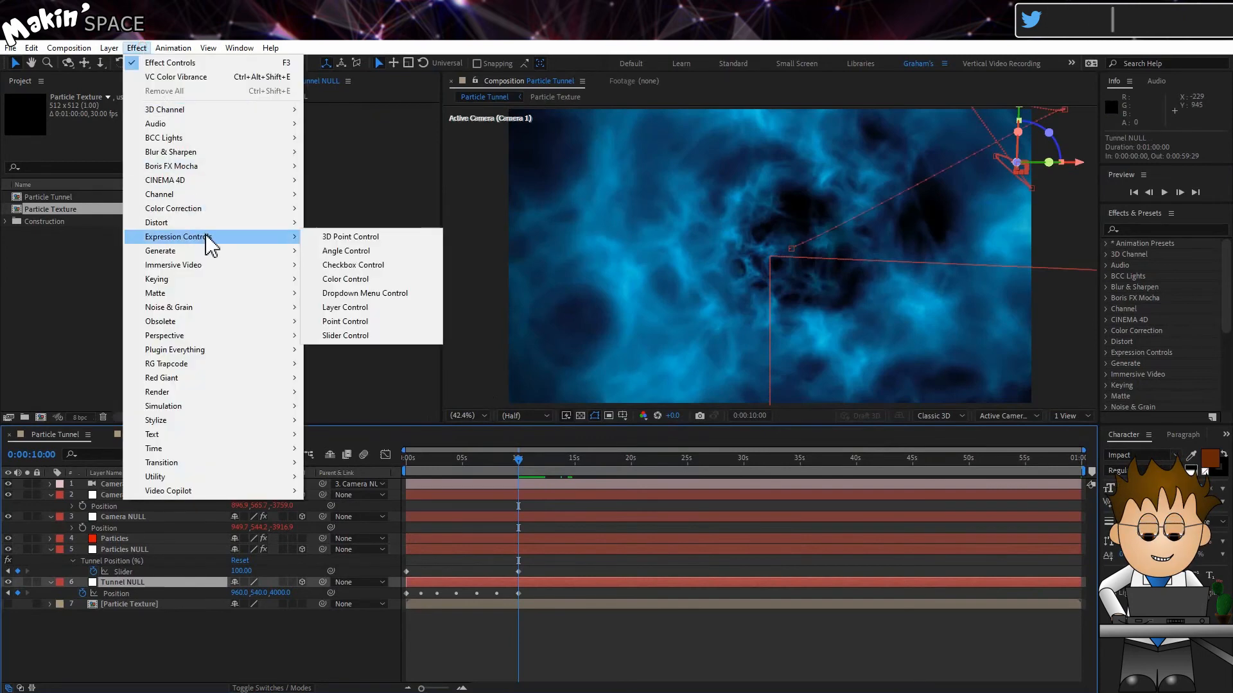
left_click(346, 335)
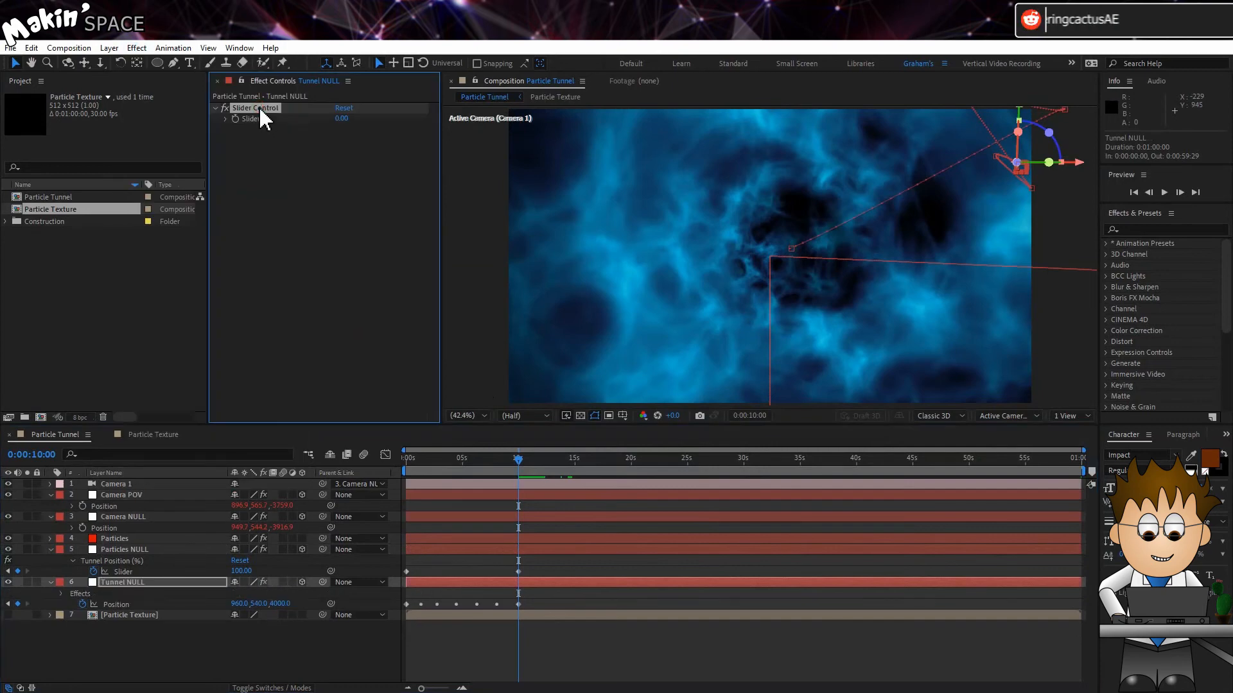
key("Return")
type("Multiplier")
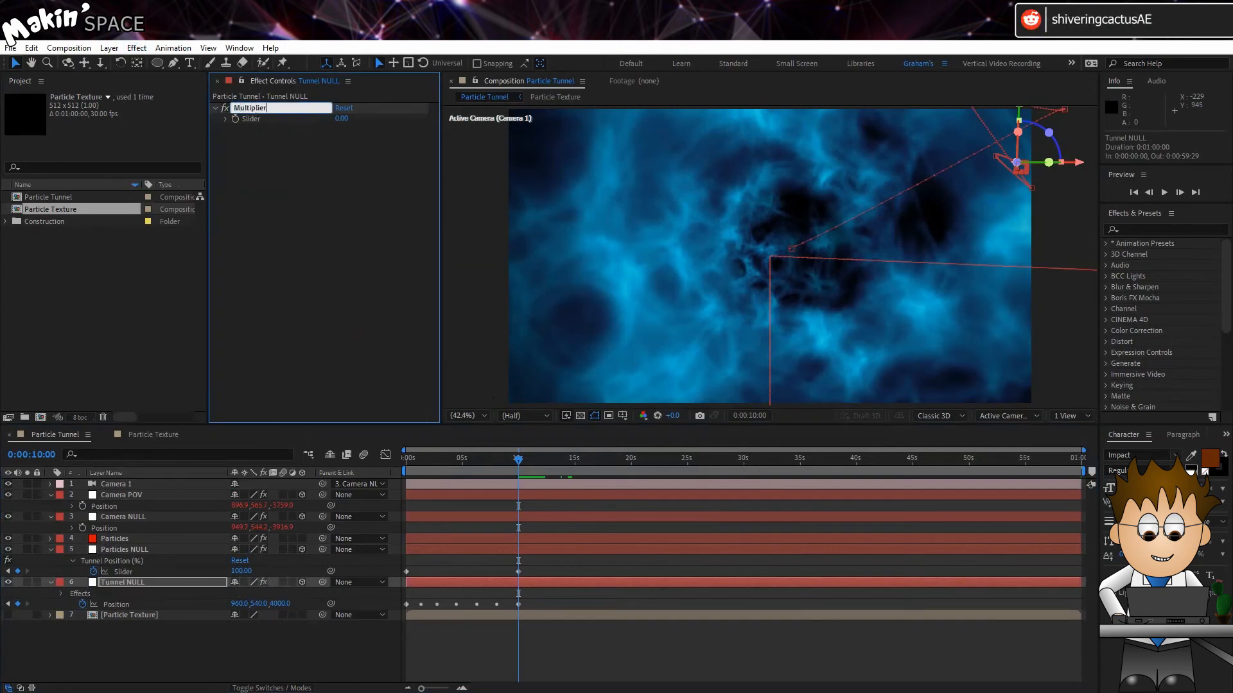
key("Return")
left_click(344, 119)
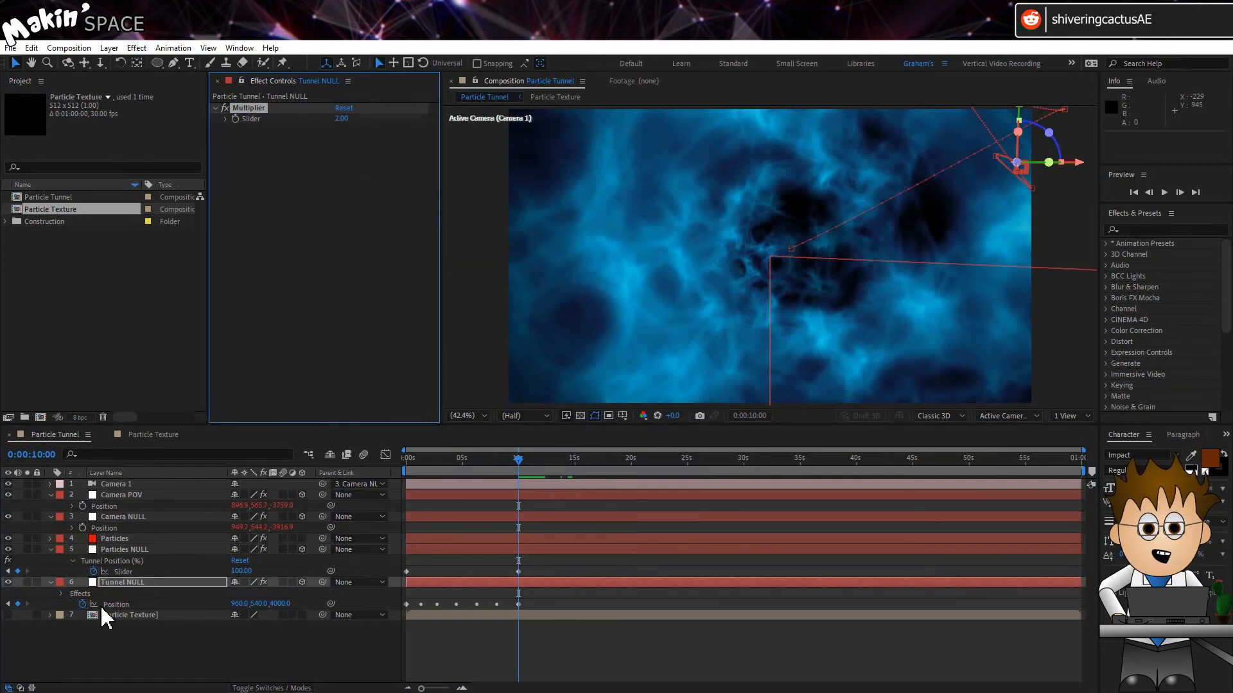
Add a Tunnel NULL Position expression scaling X and Y by Multiplier/2 and Z by Multiplier, returning [X,Y,Z], then preview
left_click(82, 604, "alt")
type("x")
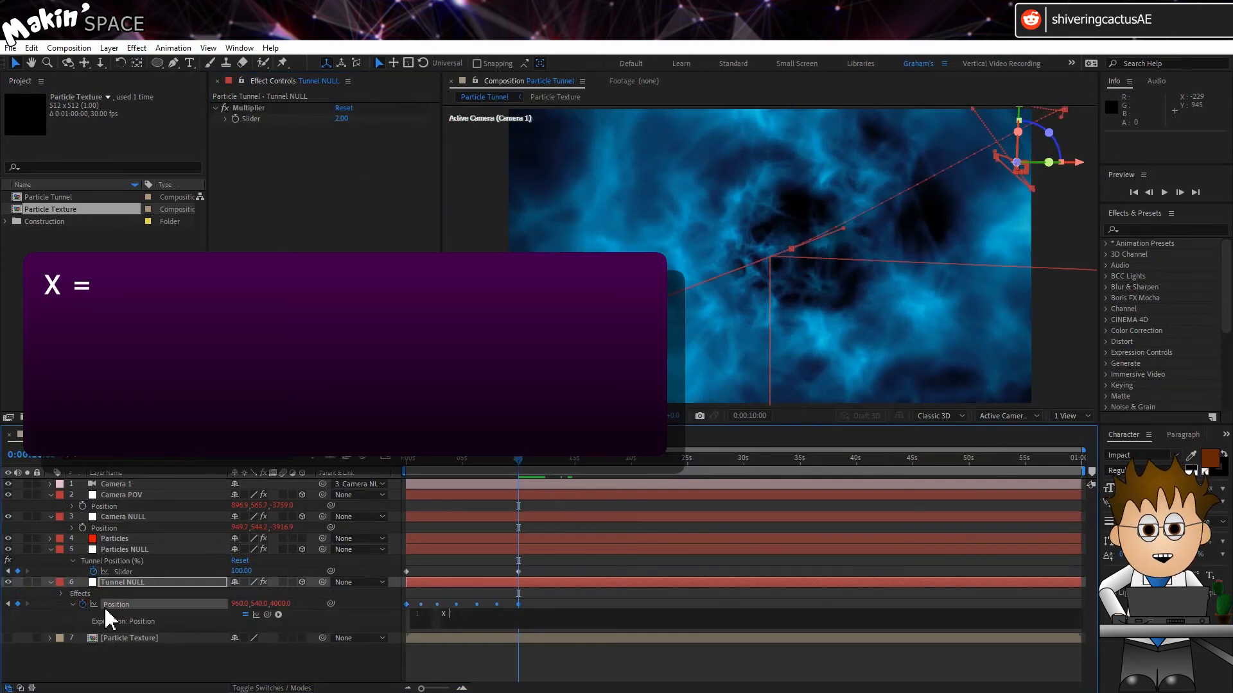
type(" = value[0]*")
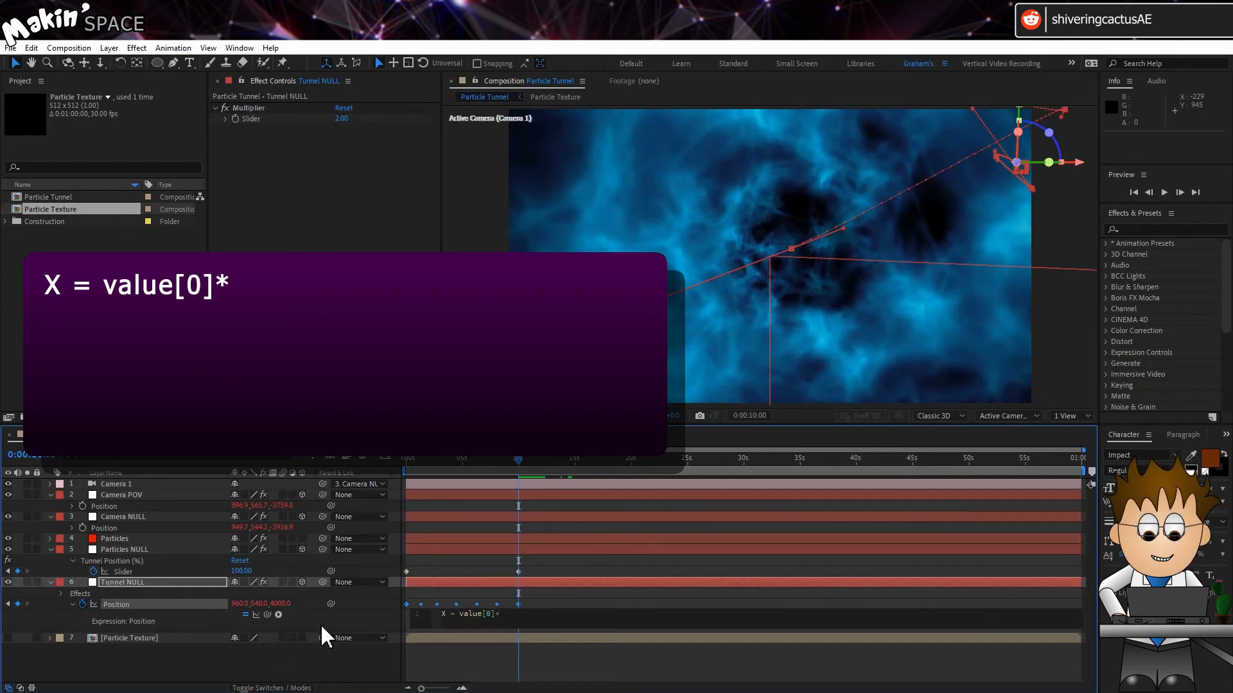
left_click_drag(267, 615, 259, 120)
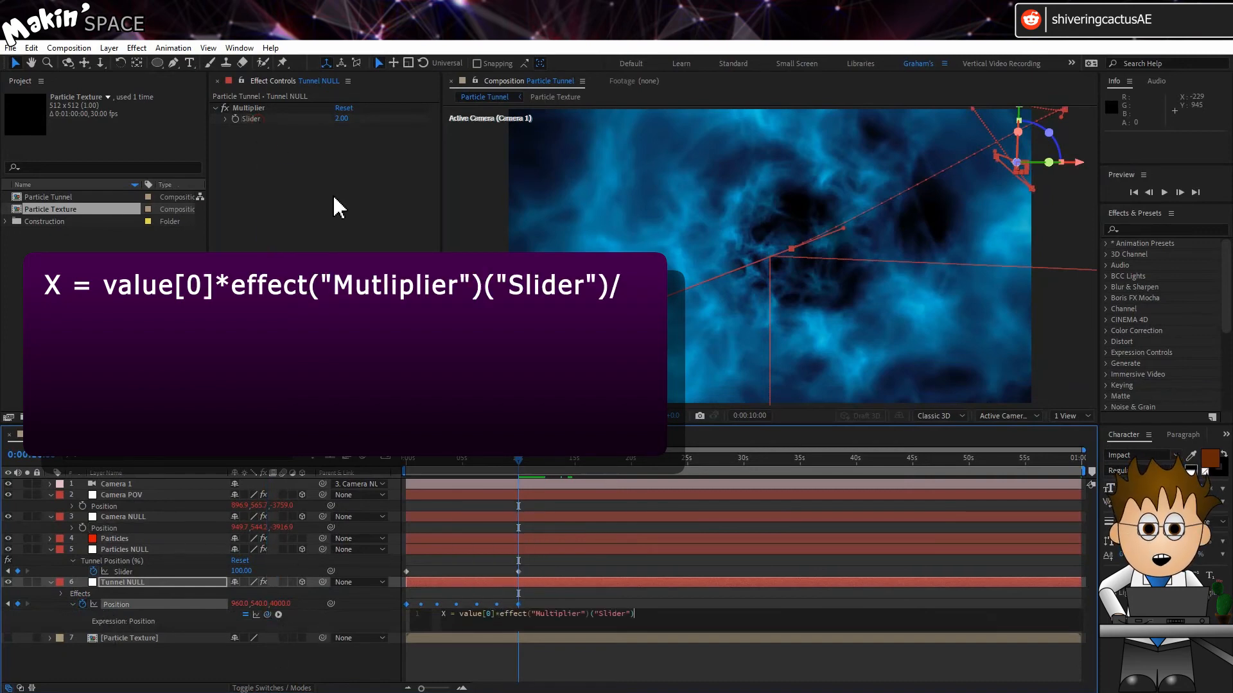
type("/2;")
key("Return")
type("X = value[0]*effect(\"Multiplier\")(\"Slider\")/2;")
left_click(446, 624)
key("BackSpace")
type("Y")
left_click(492, 624)
key("BackSpace")
type("1")
left_click(660, 622)
key("Return")
key("Return")
type("X = value[0]*effect(\"Multiplier\")(\"Slider\")/2;")
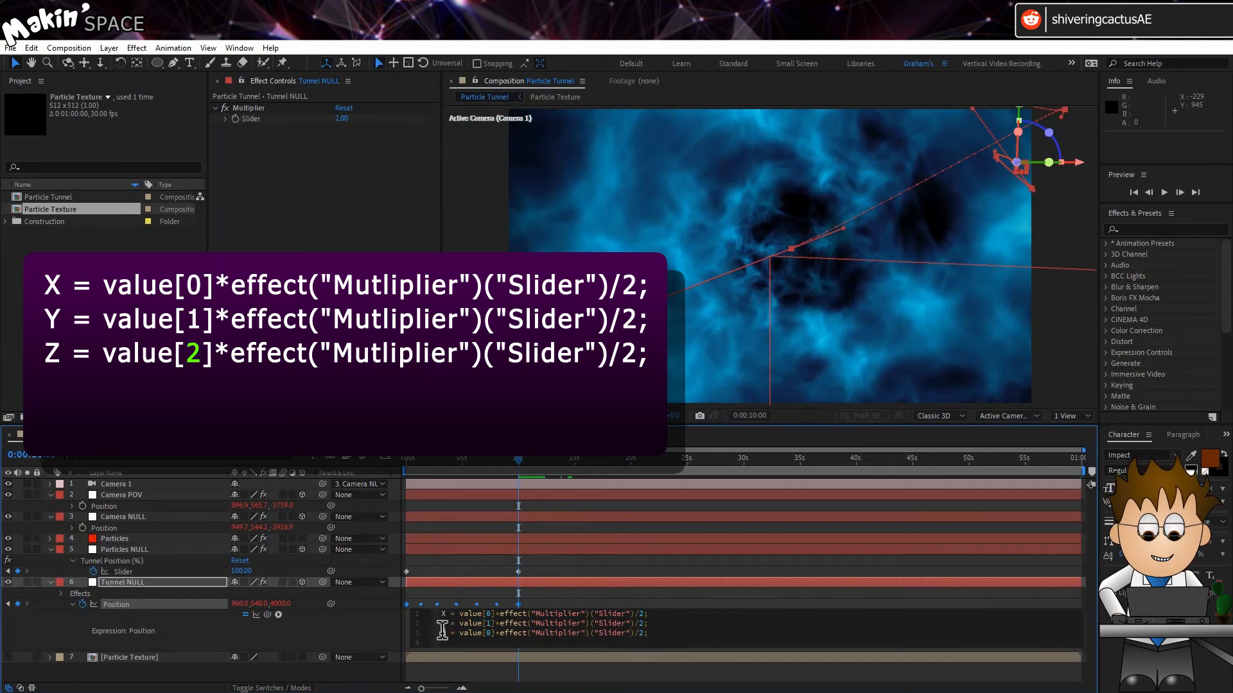
left_click(493, 634)
key("BackSpace")
type("2")
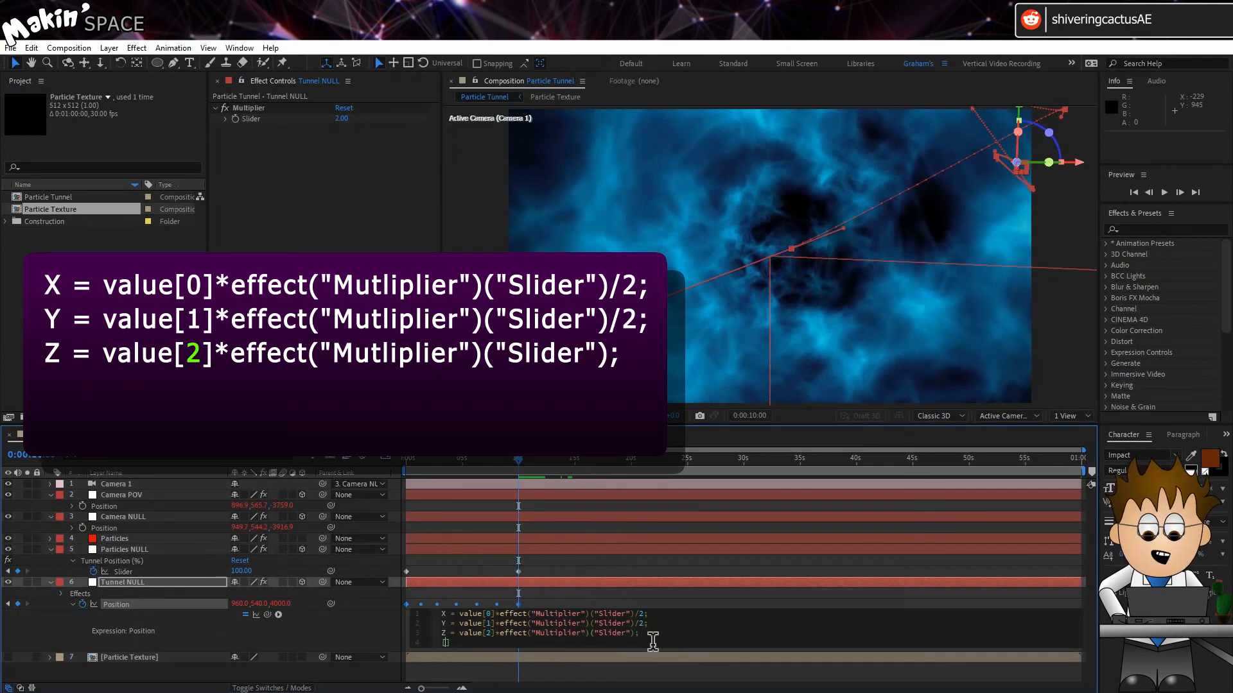
left_click(351, 617)
key("space")
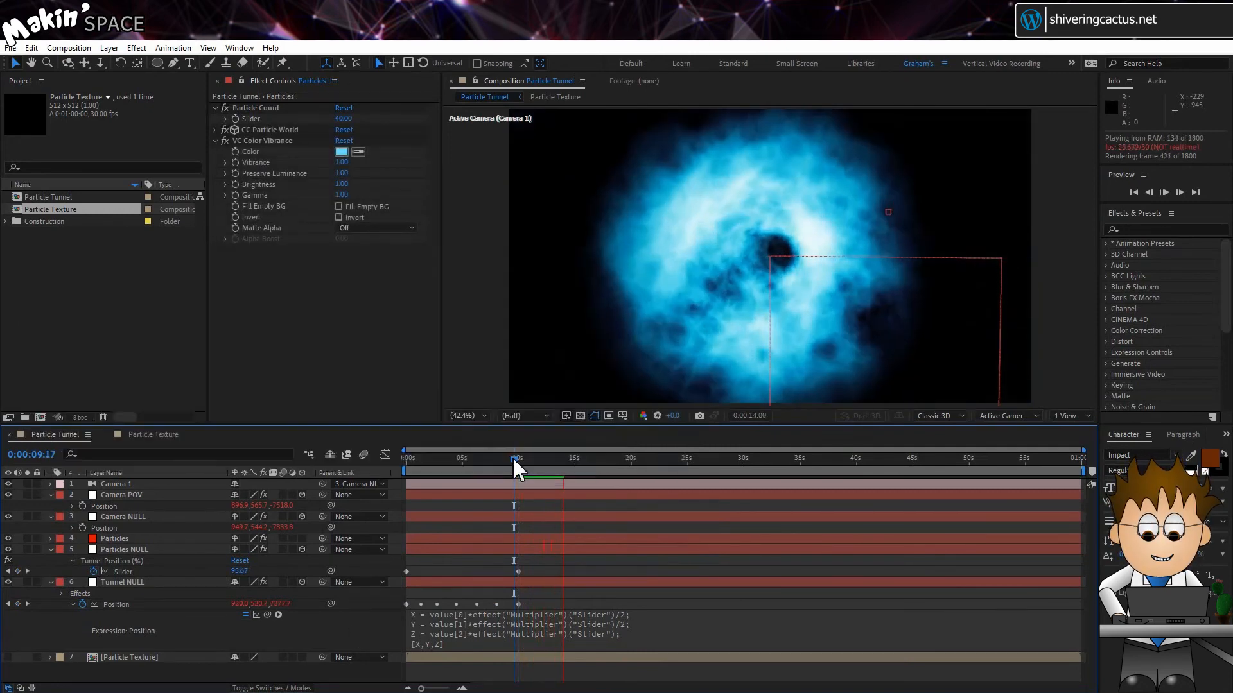
left_click(512, 457)
Apply Optics Compensation to Particles with Field Of View 70 and Reverse Lens Distortion on, then preview
left_click(137, 48)
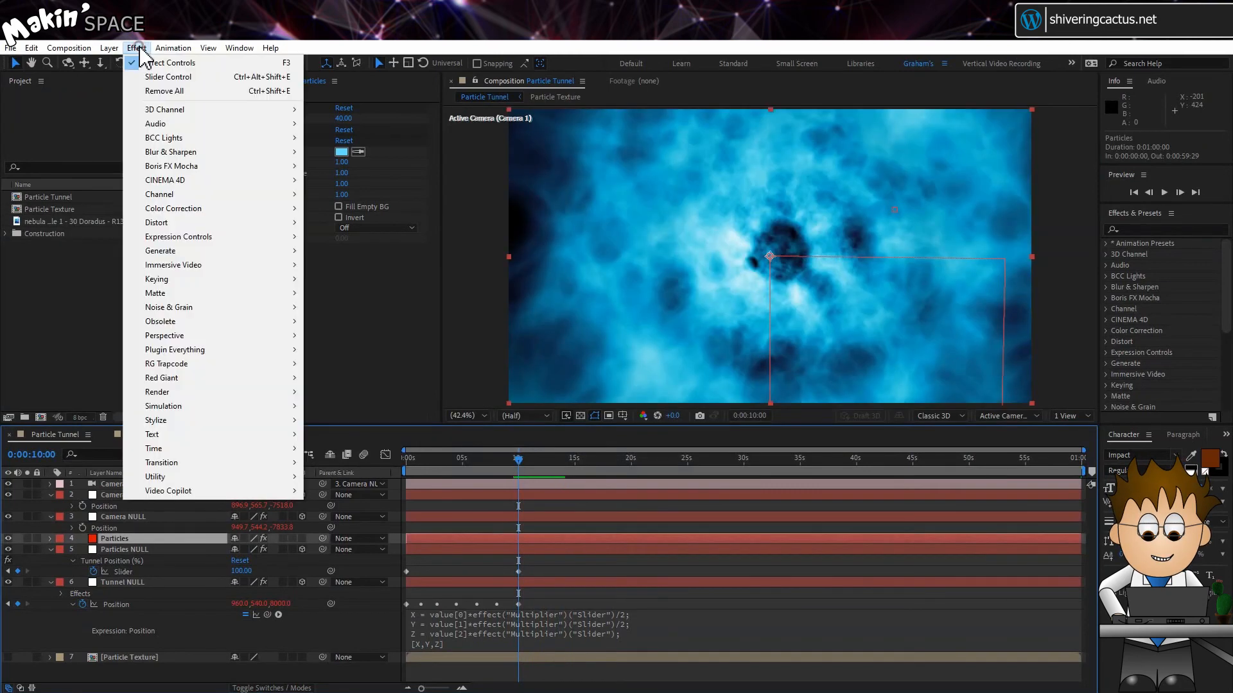
left_click(199, 224)
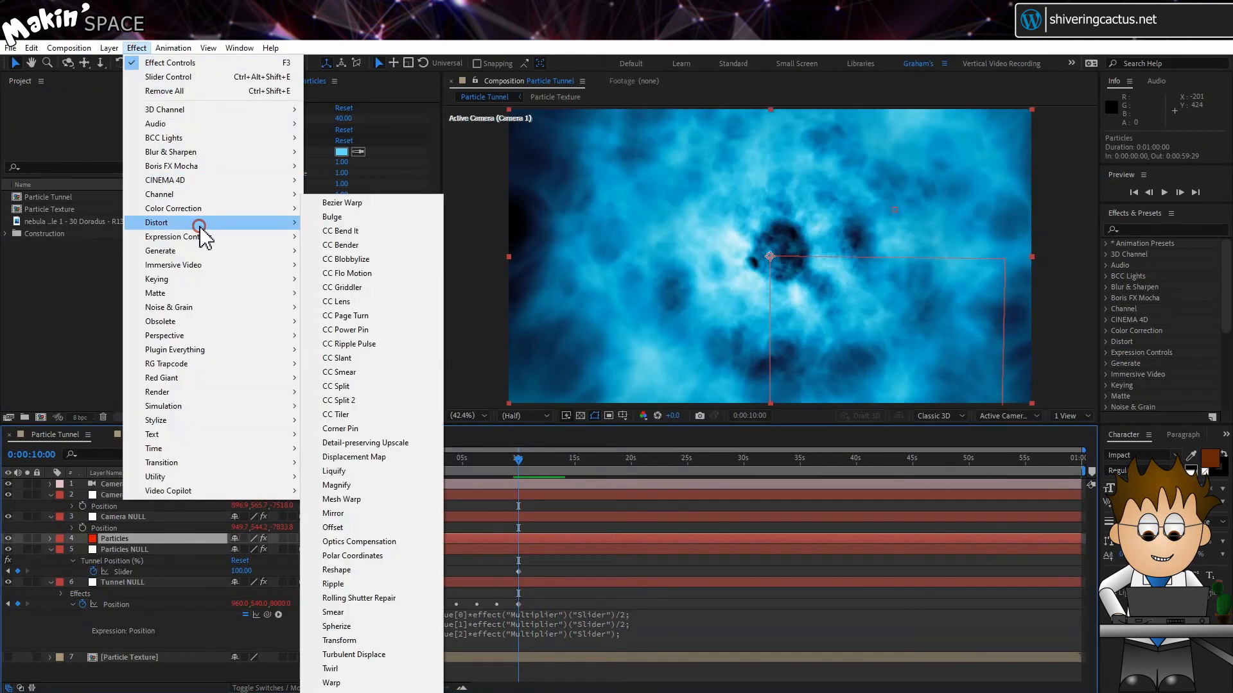
left_click(387, 543)
left_click(338, 269)
left_click_drag(338, 261, 372, 272)
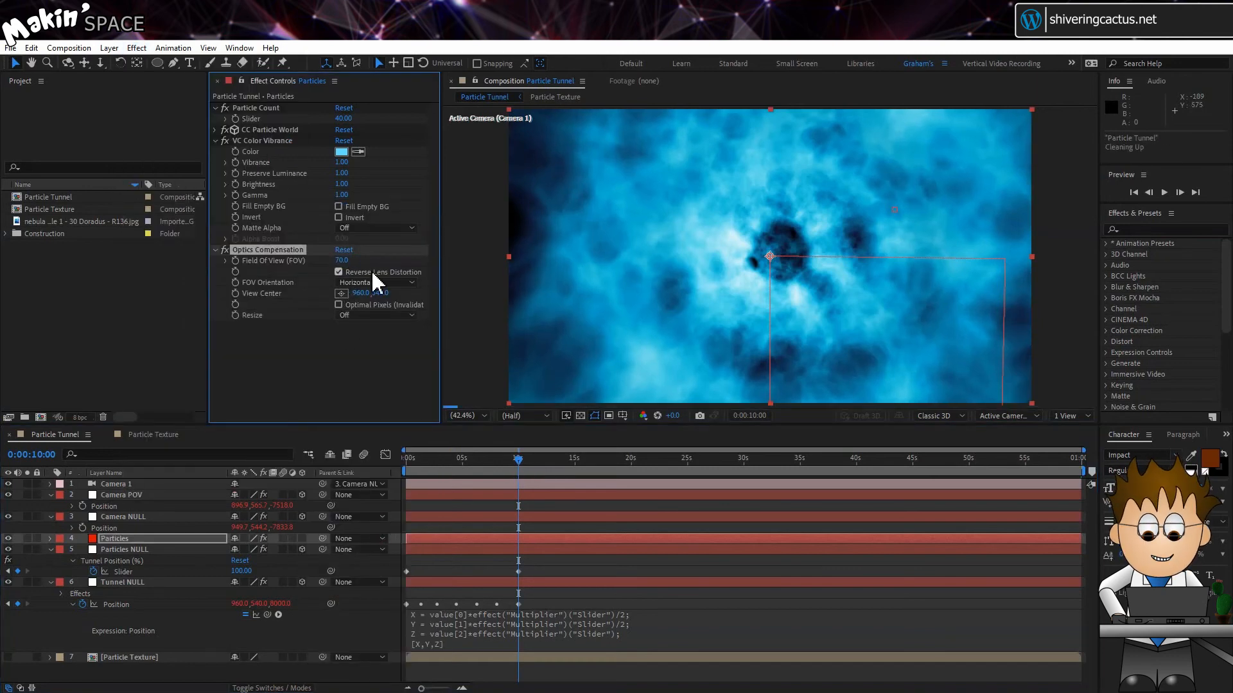
left_click(518, 459)
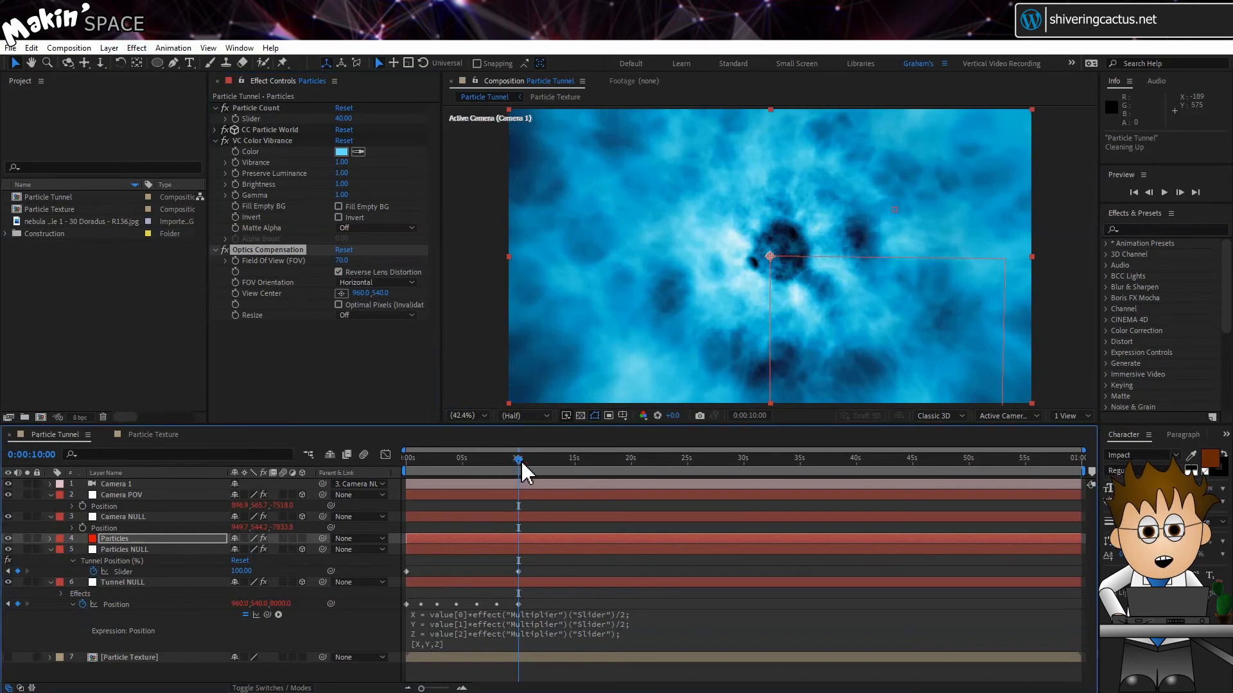
key("space")
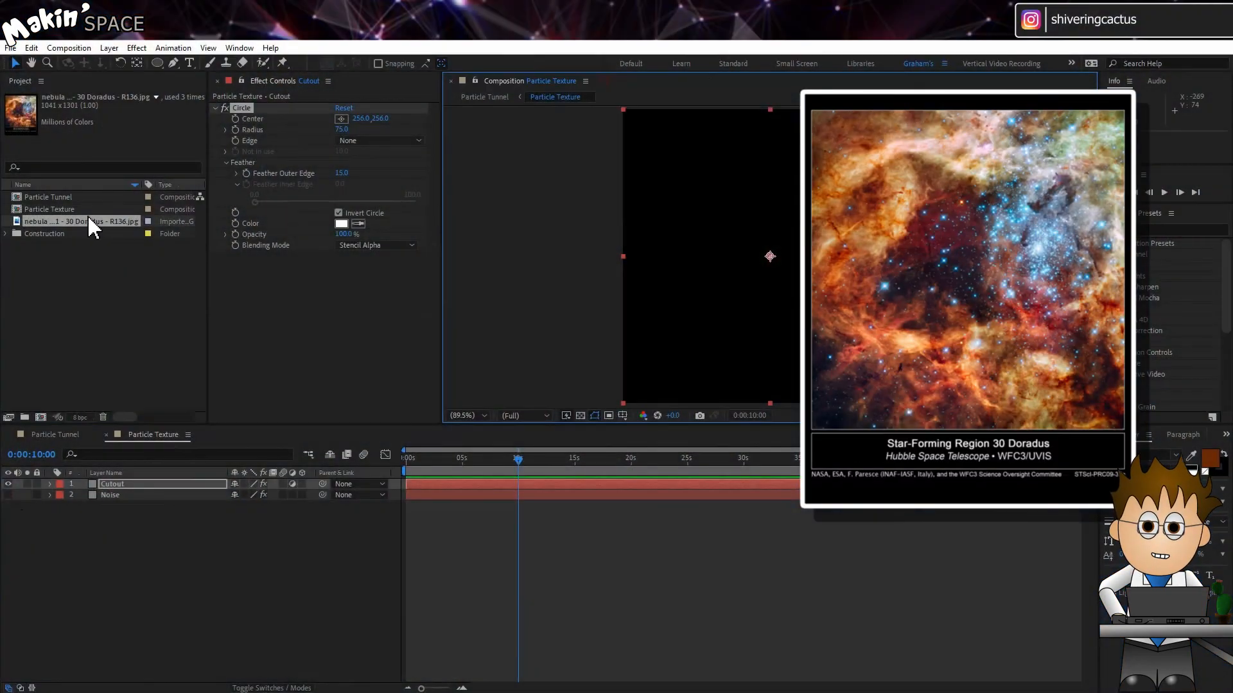
Add the nebula example 1 - 30 Doradus - R136.jpg image to Particle Texture between Cutout and Noise, scaled to 66%
left_click_drag(88, 221, 114, 491)
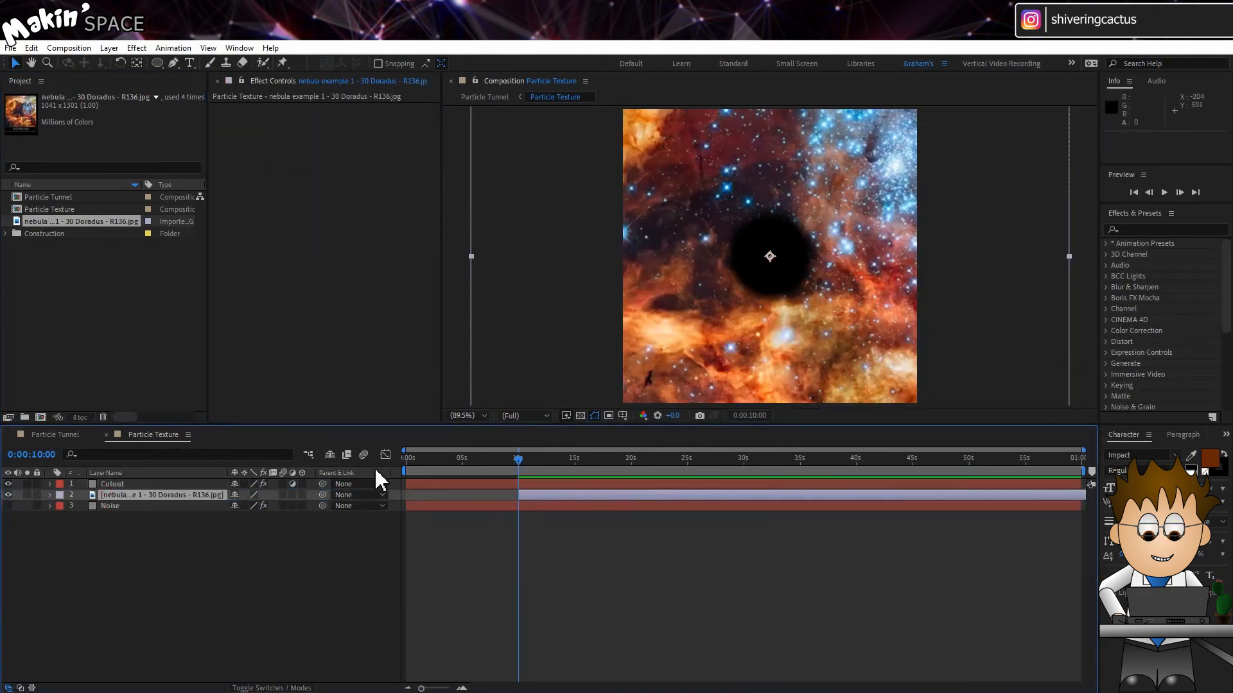
key("s")
left_click_drag(263, 507, 243, 507)
Reposition the nebula image in the frame, move its layer to start at 0 s, and return to Particle Tunnel
left_click_drag(711, 260, 718, 290)
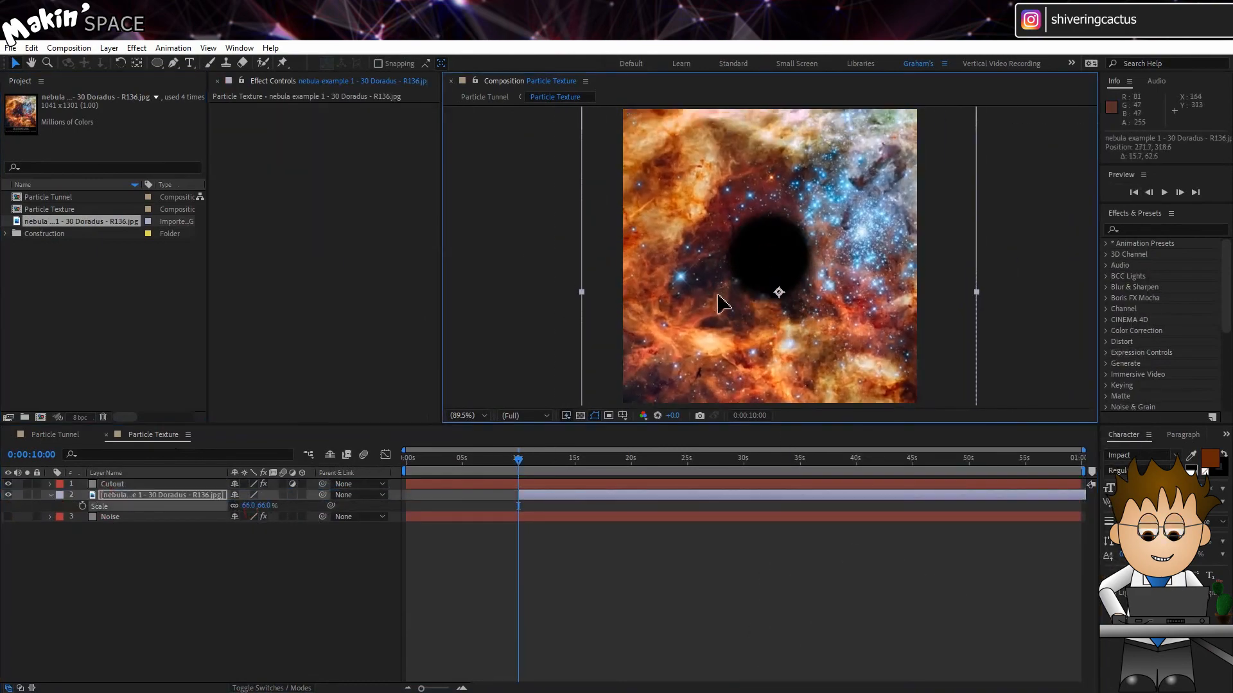
left_click_drag(549, 496, 502, 513)
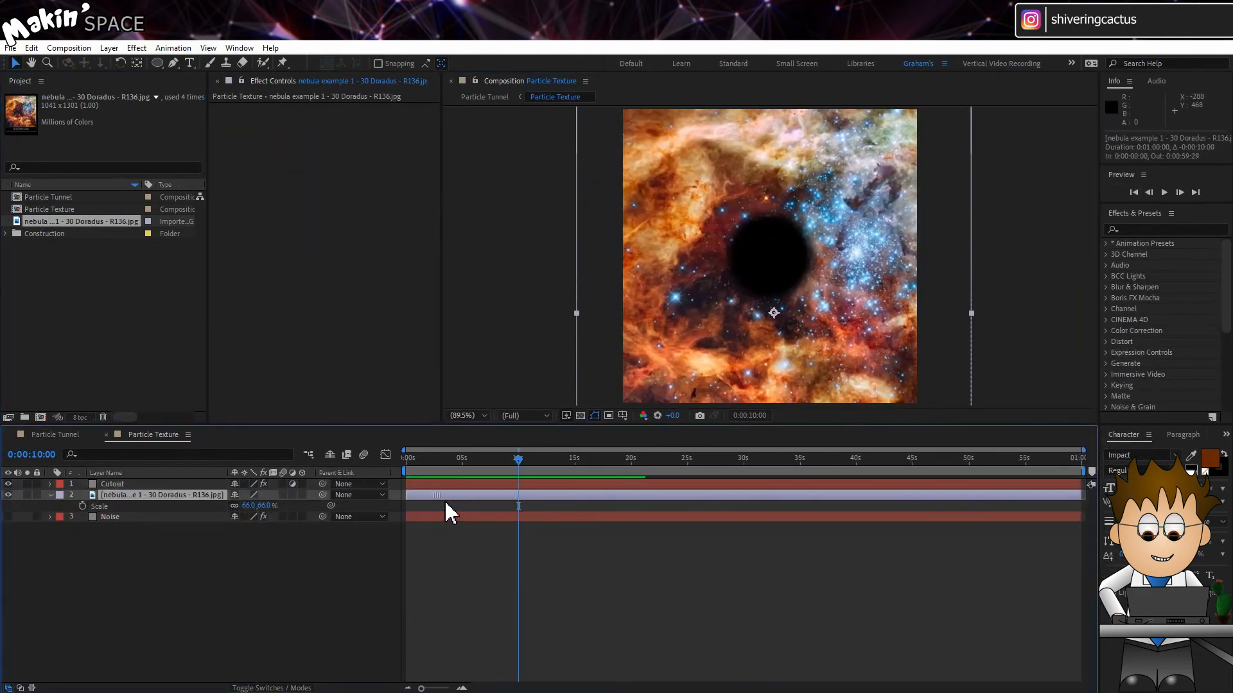
left_click(59, 435)
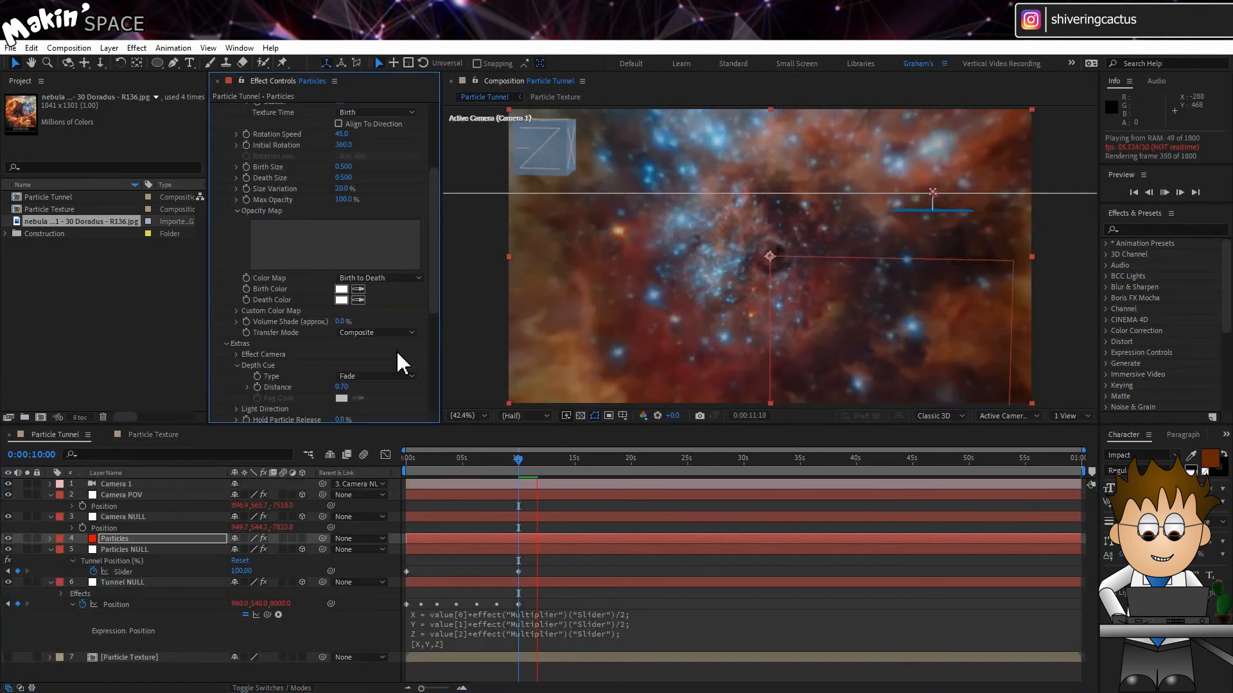